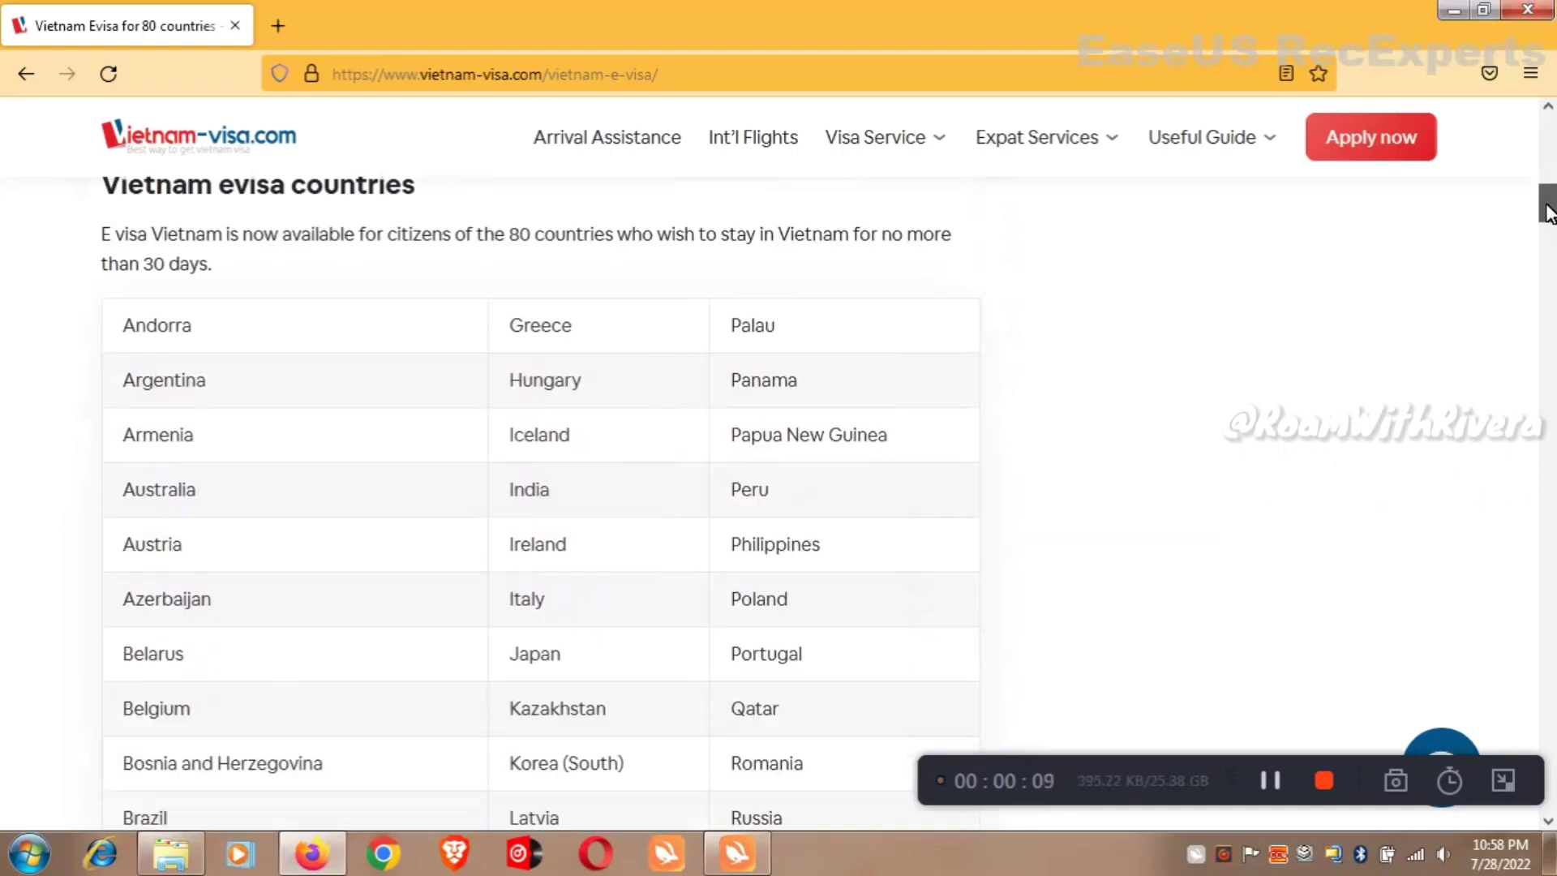
Scroll through the table of countries eligible for the Vietnam e-visa.
{"action": "left_click_drag", "start_coordinate": [1549, 239], "coordinate": [1549, 233]}
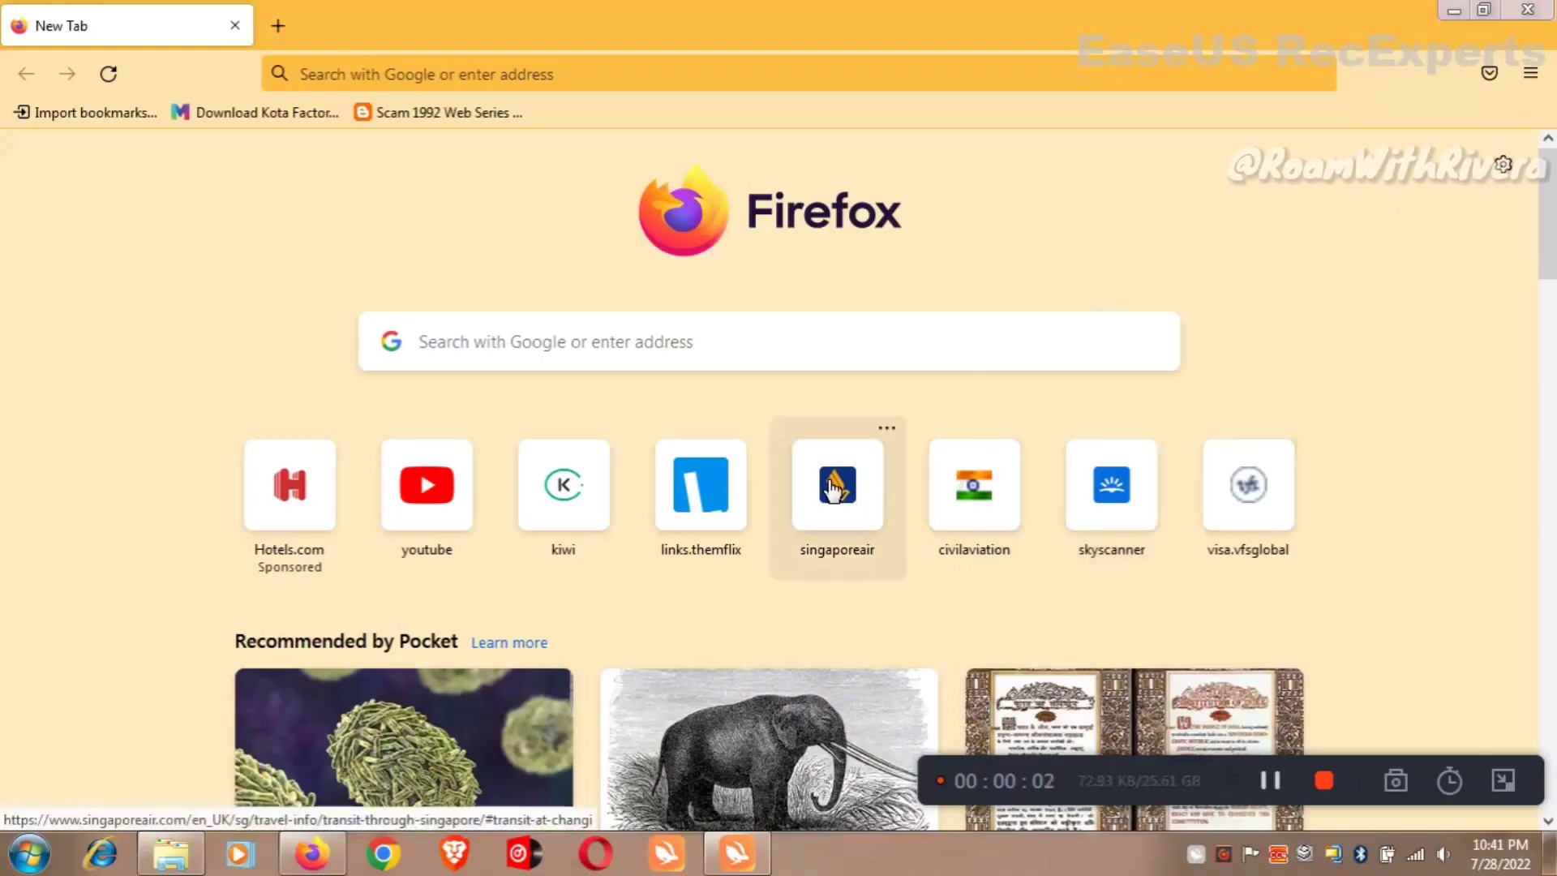
Search Google for 'vietna, e visa' and scroll to the National portal on Immigration result.
{"action": "left_click", "coordinate": [576, 76]}
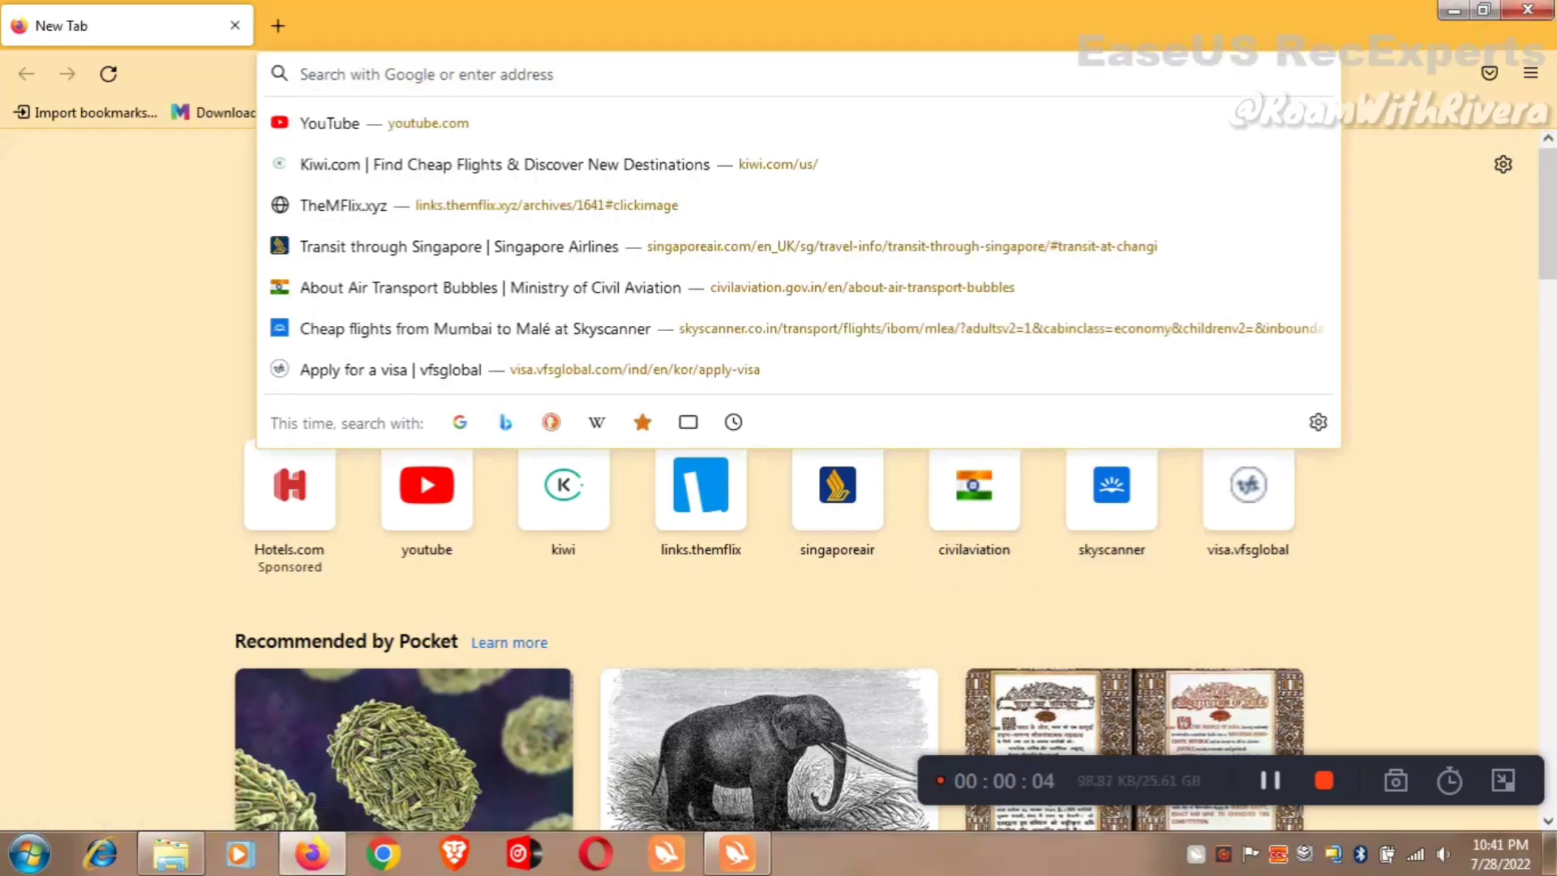
{"action": "type", "text": "vietna, e vis"}
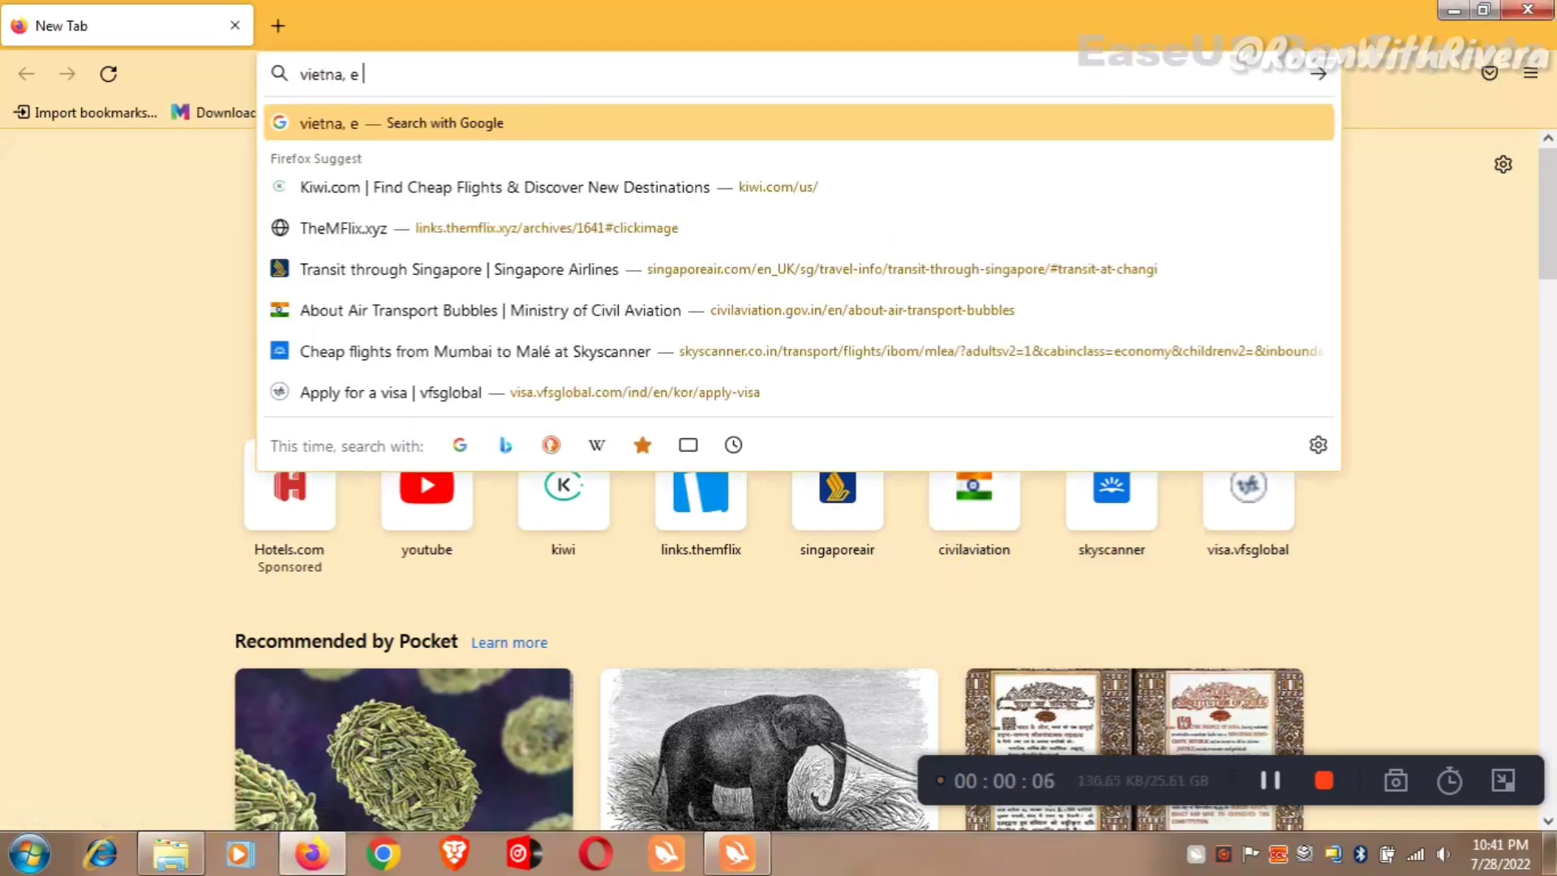
{"action": "type", "text": "a"}
{"action": "key", "text": "Return"}
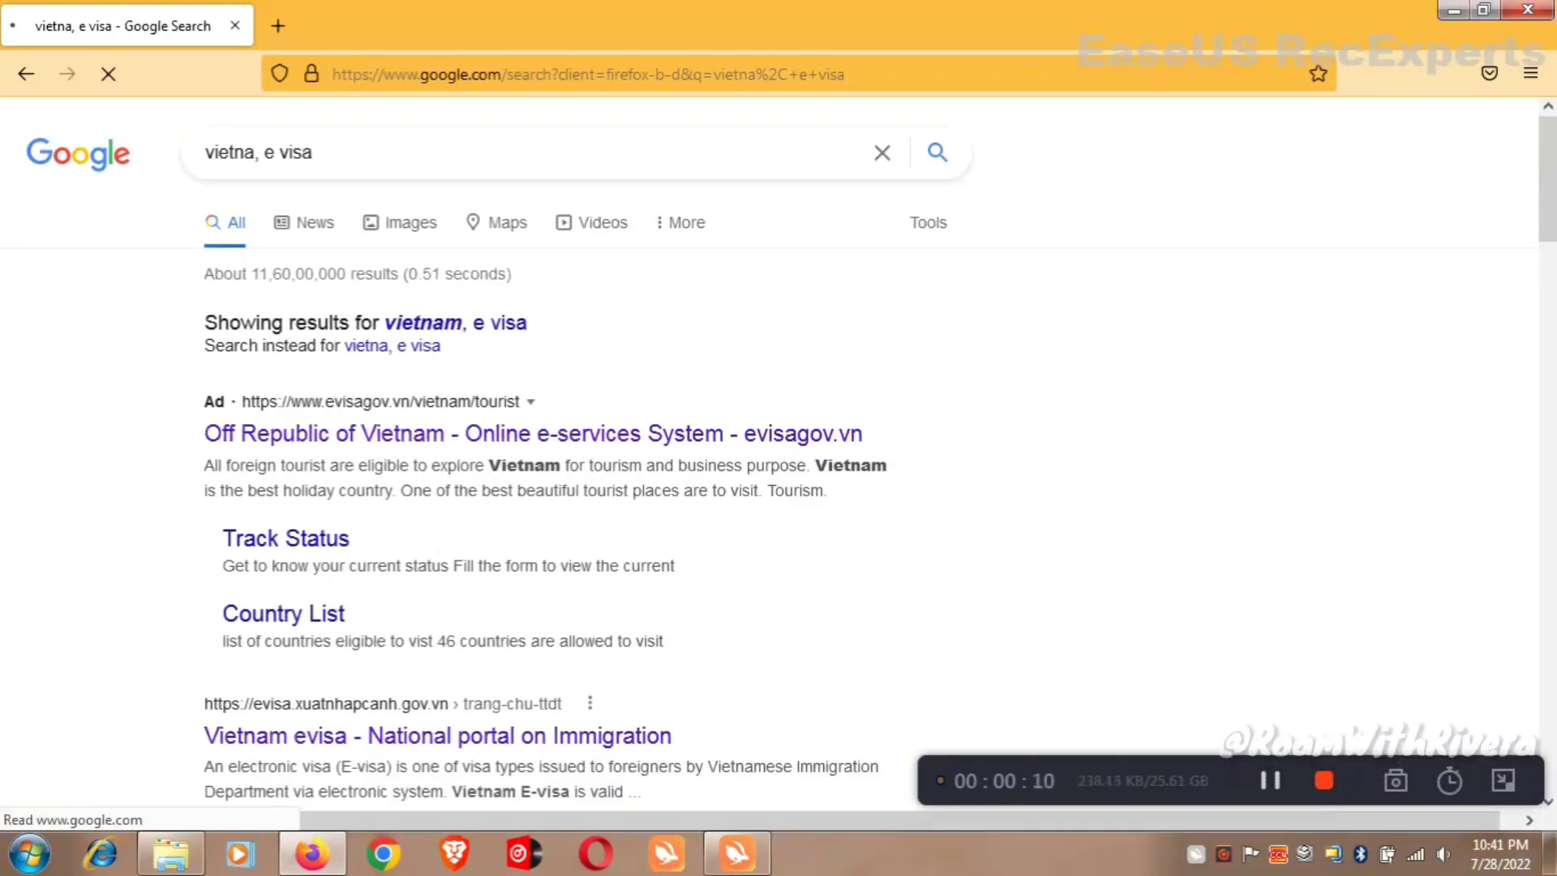
{"action": "scroll", "coordinate": [1136, 324], "scroll_direction": "down", "scroll_amount": 3}
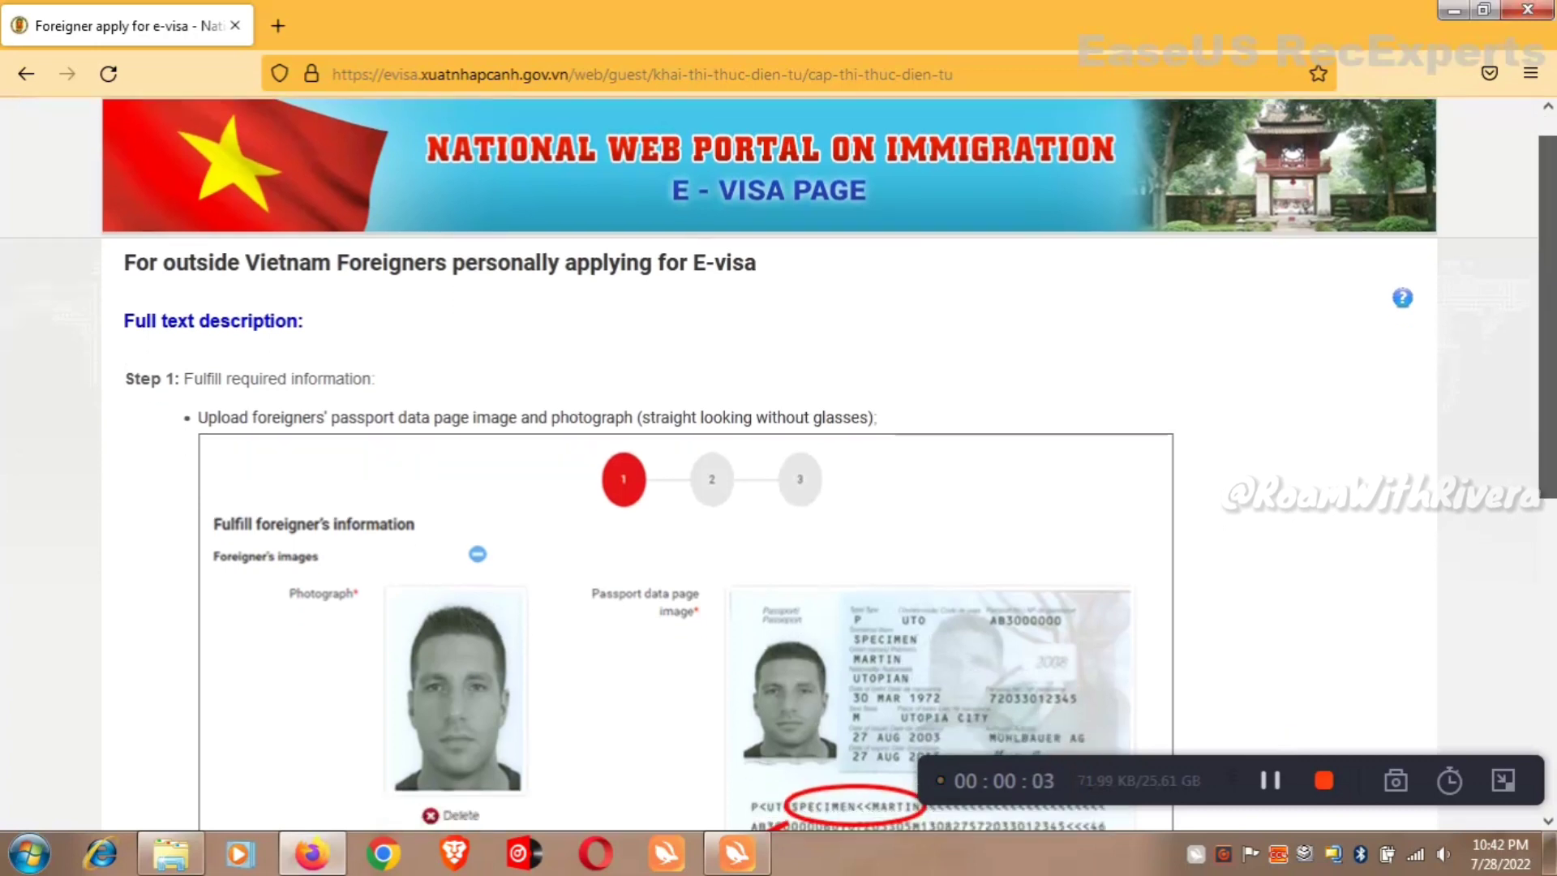
Read through the e-visa instructions, tick the confirmation checkbox, and continue to the application form.
{"action": "scroll", "coordinate": [778, 466], "scroll_direction": "down", "scroll_amount": 4}
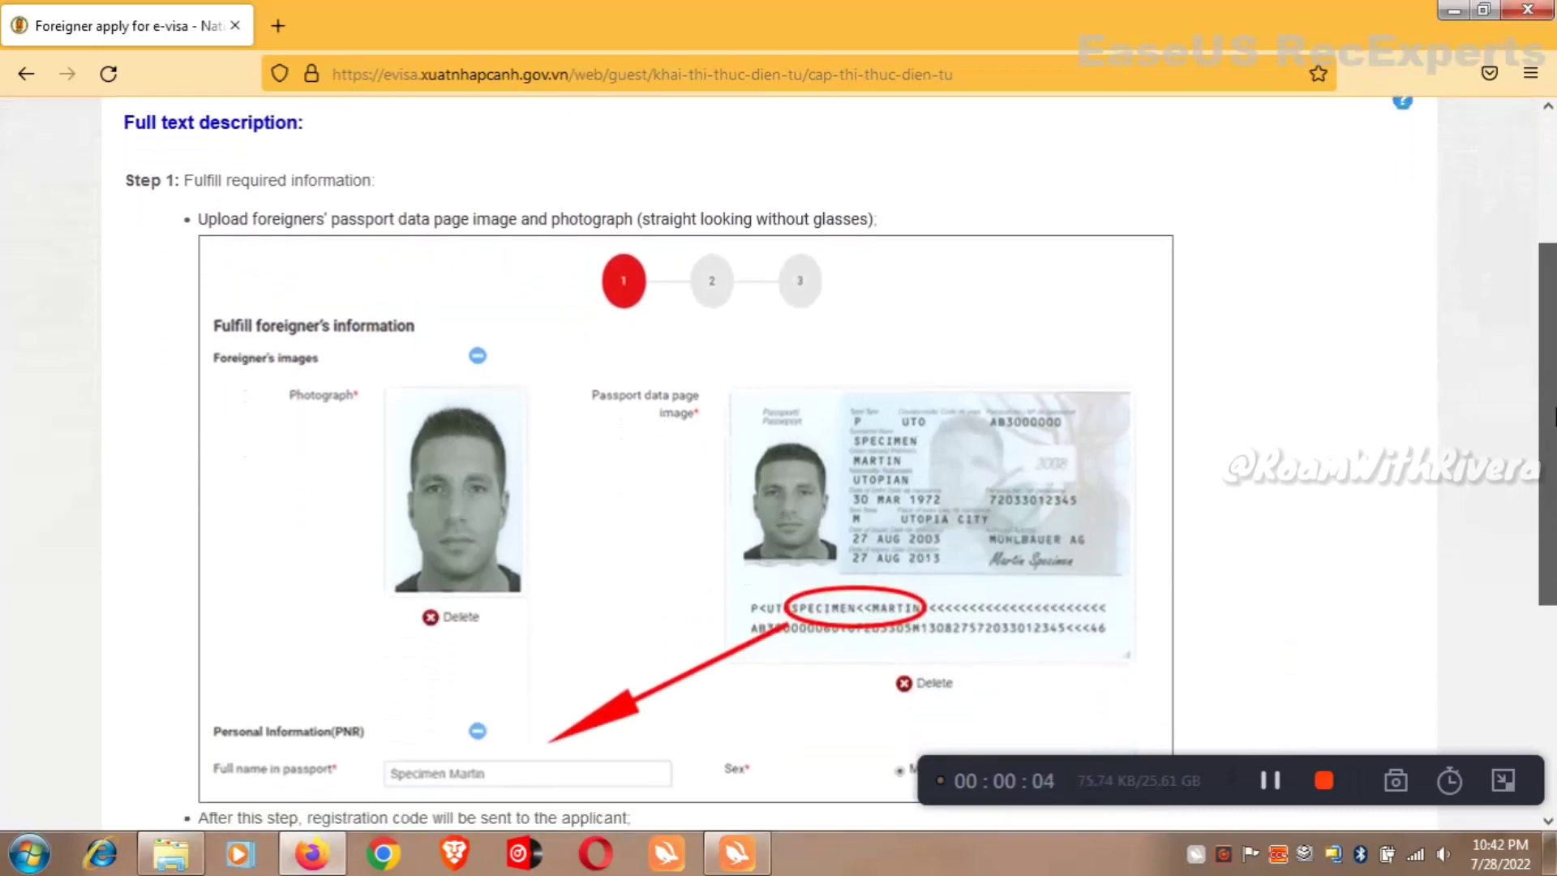
{"action": "scroll", "coordinate": [779, 467], "scroll_direction": "up", "scroll_amount": 2}
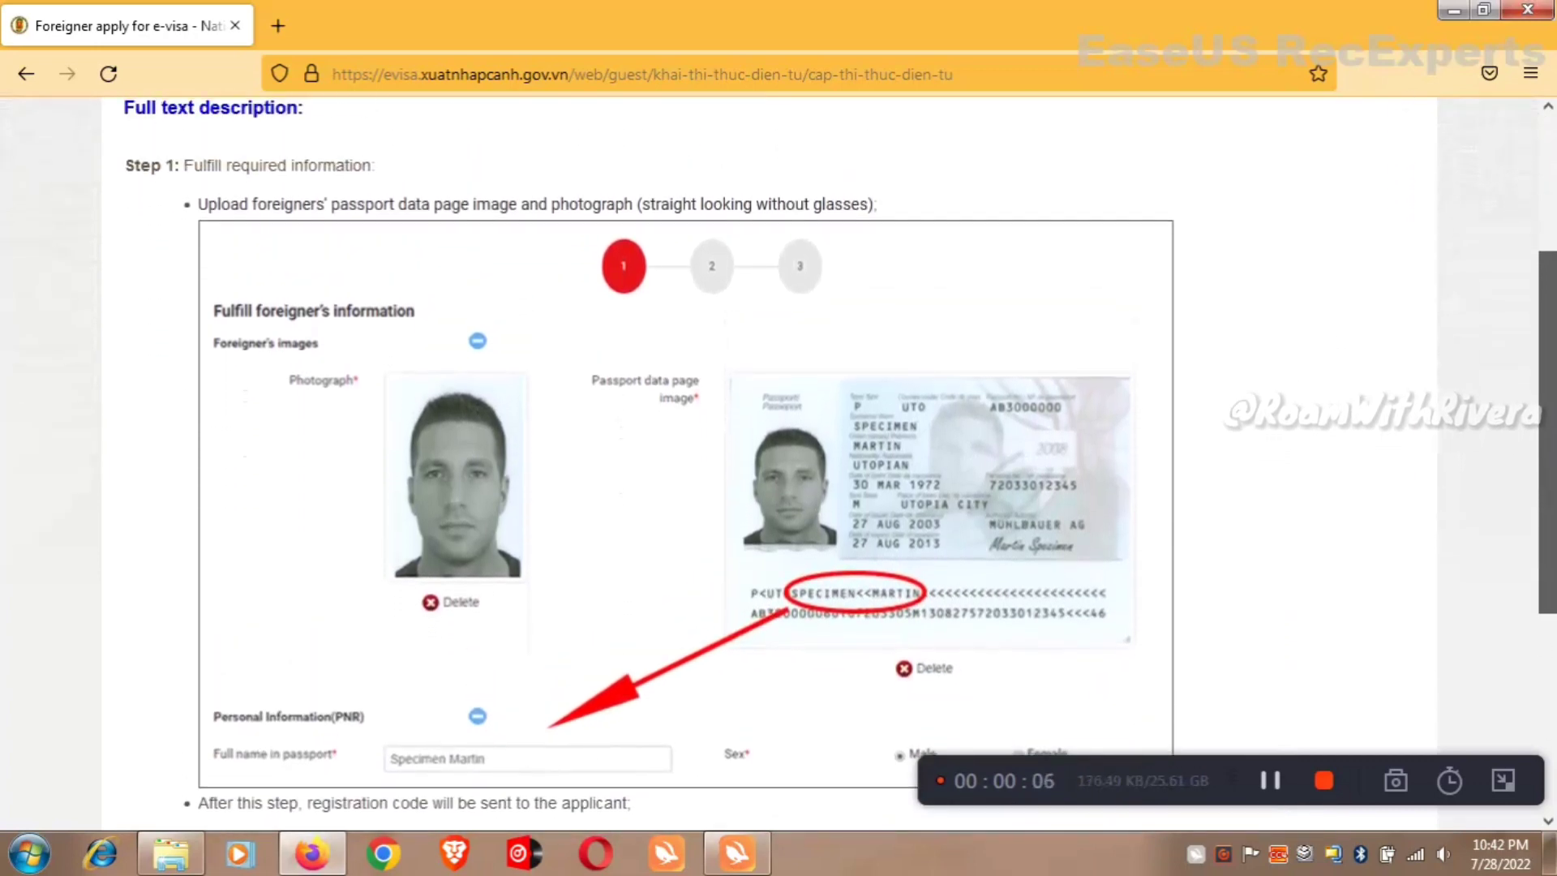
{"action": "scroll", "coordinate": [1550, 409], "scroll_direction": "down", "scroll_amount": 3}
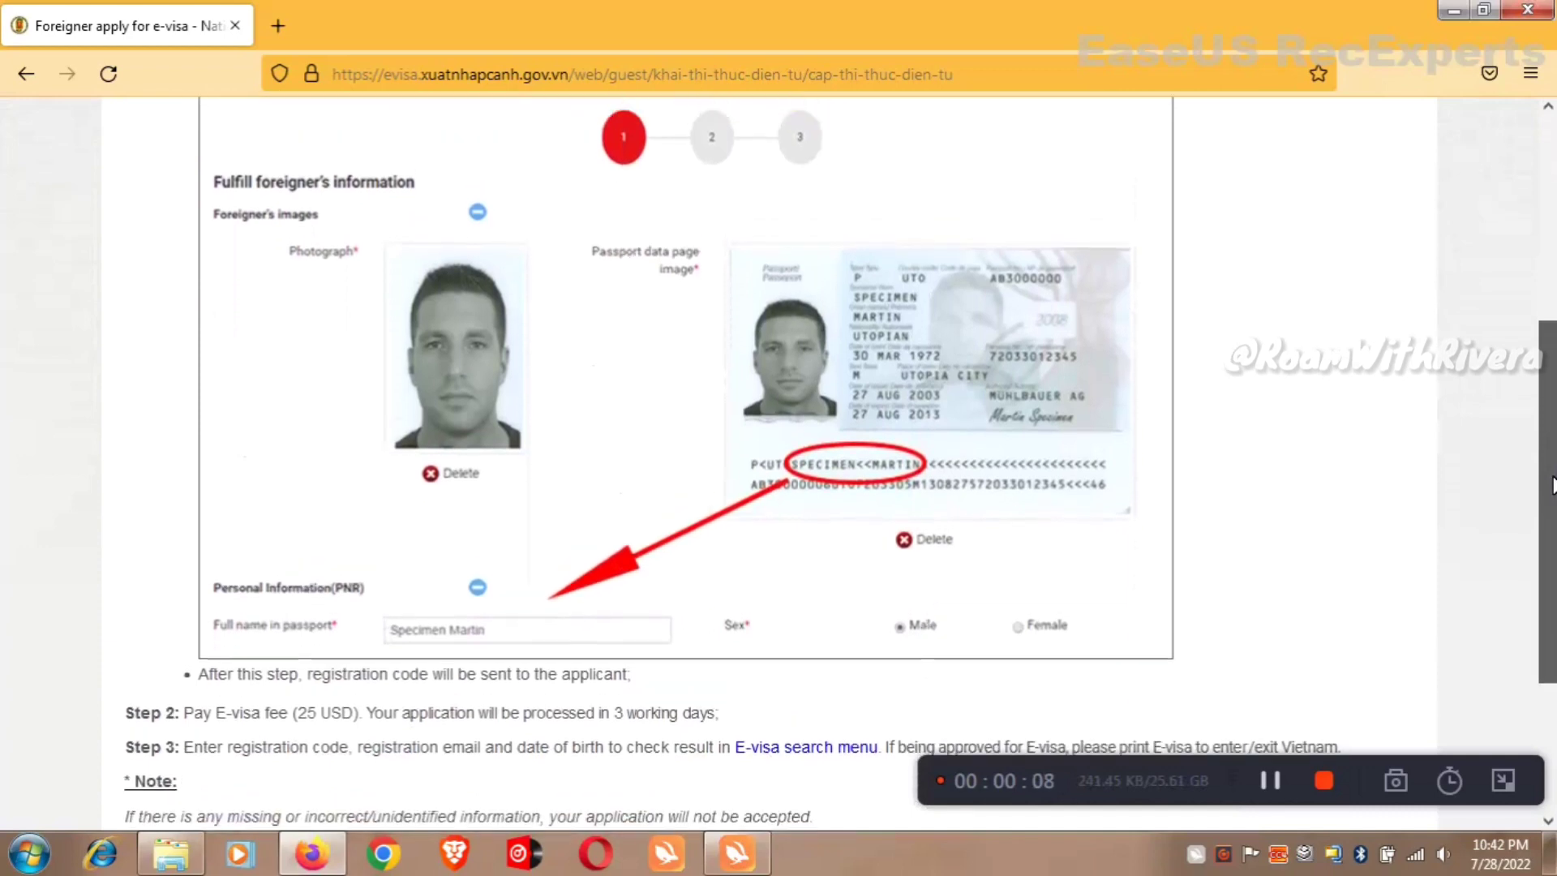
{"action": "scroll", "coordinate": [1550, 410], "scroll_direction": "up", "scroll_amount": 3}
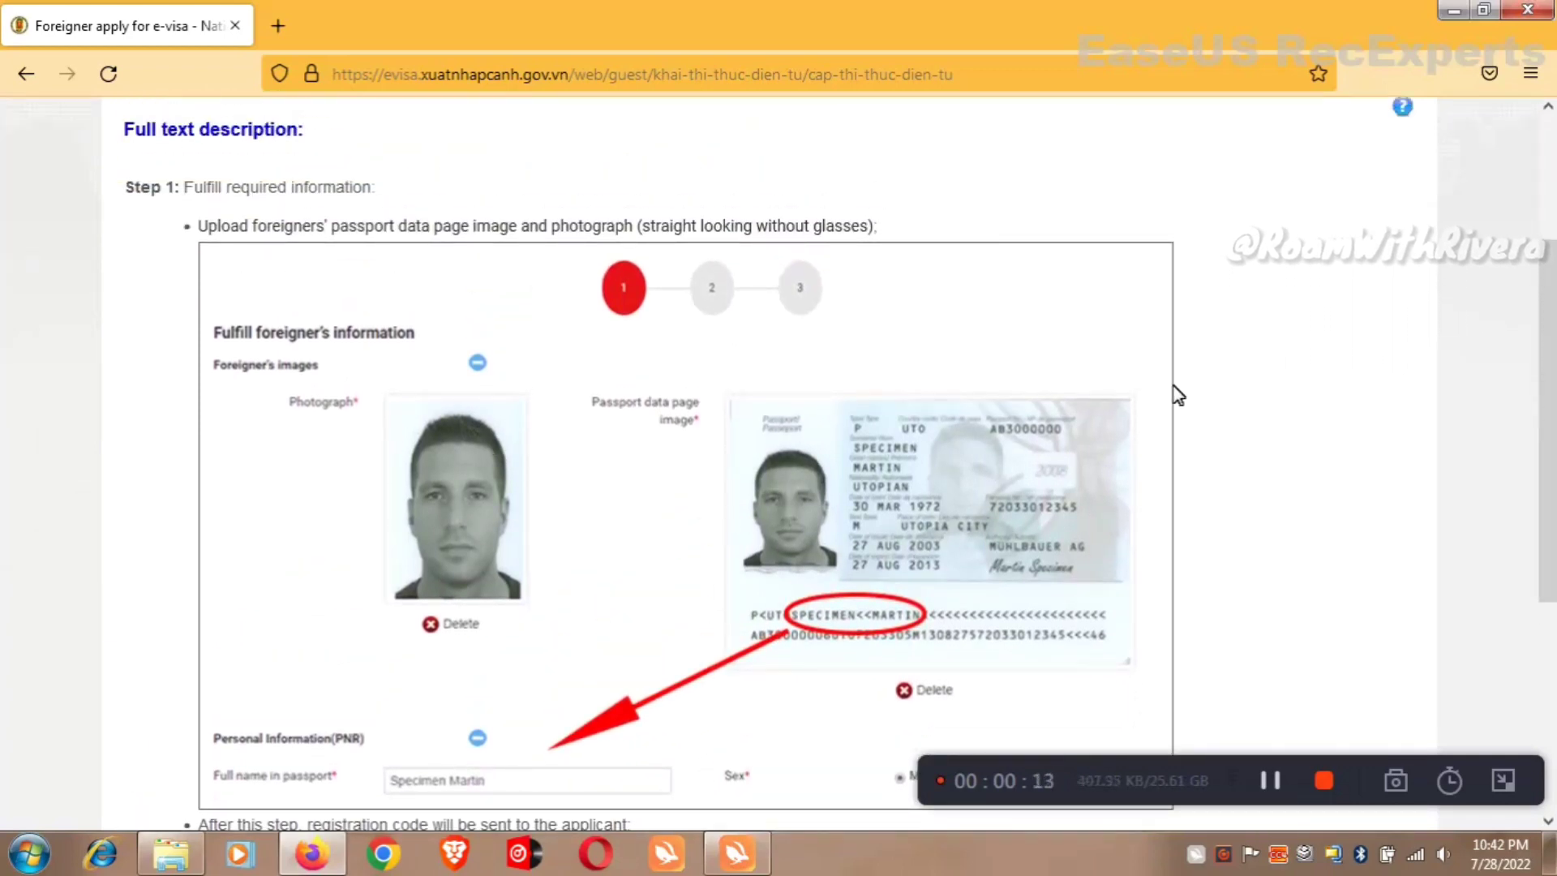
{"action": "scroll", "coordinate": [1150, 411], "scroll_direction": "down", "scroll_amount": 3}
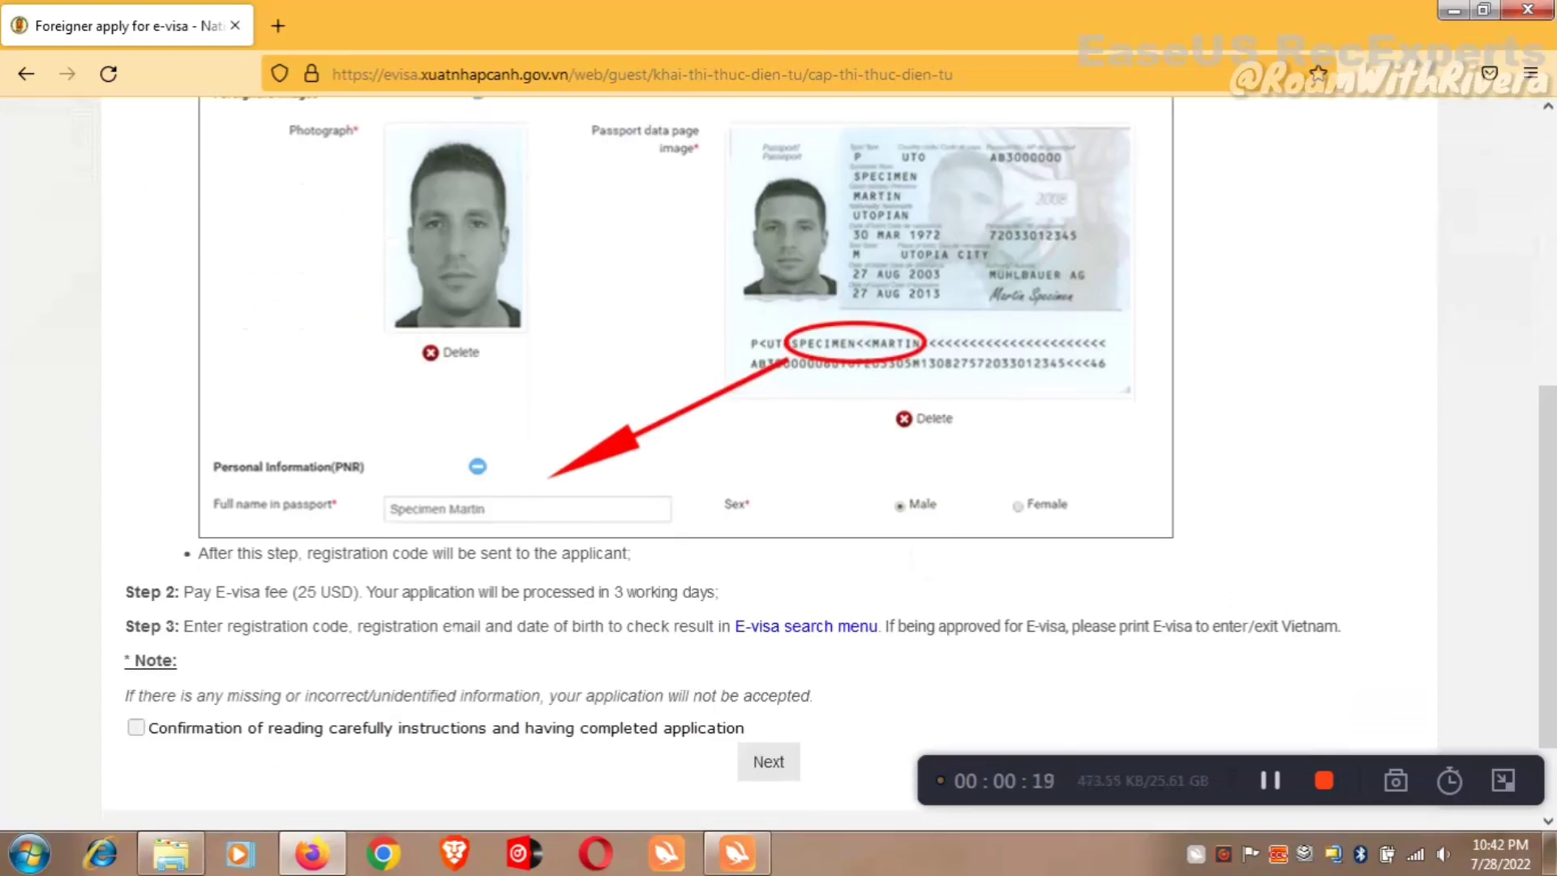
{"action": "left_click", "coordinate": [135, 727]}
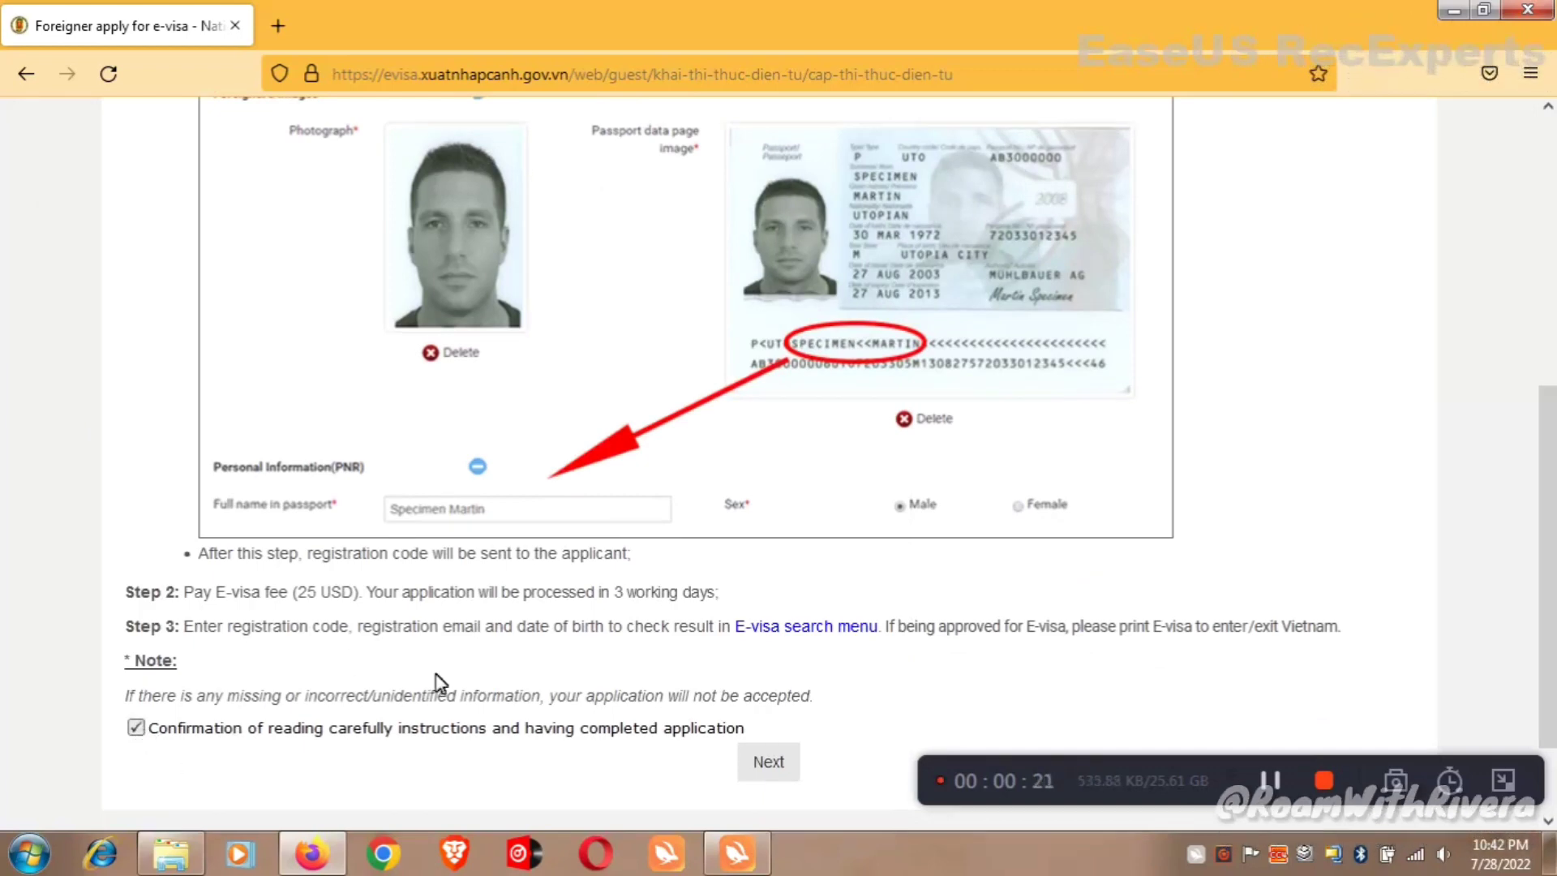
{"action": "left_click", "coordinate": [780, 764]}
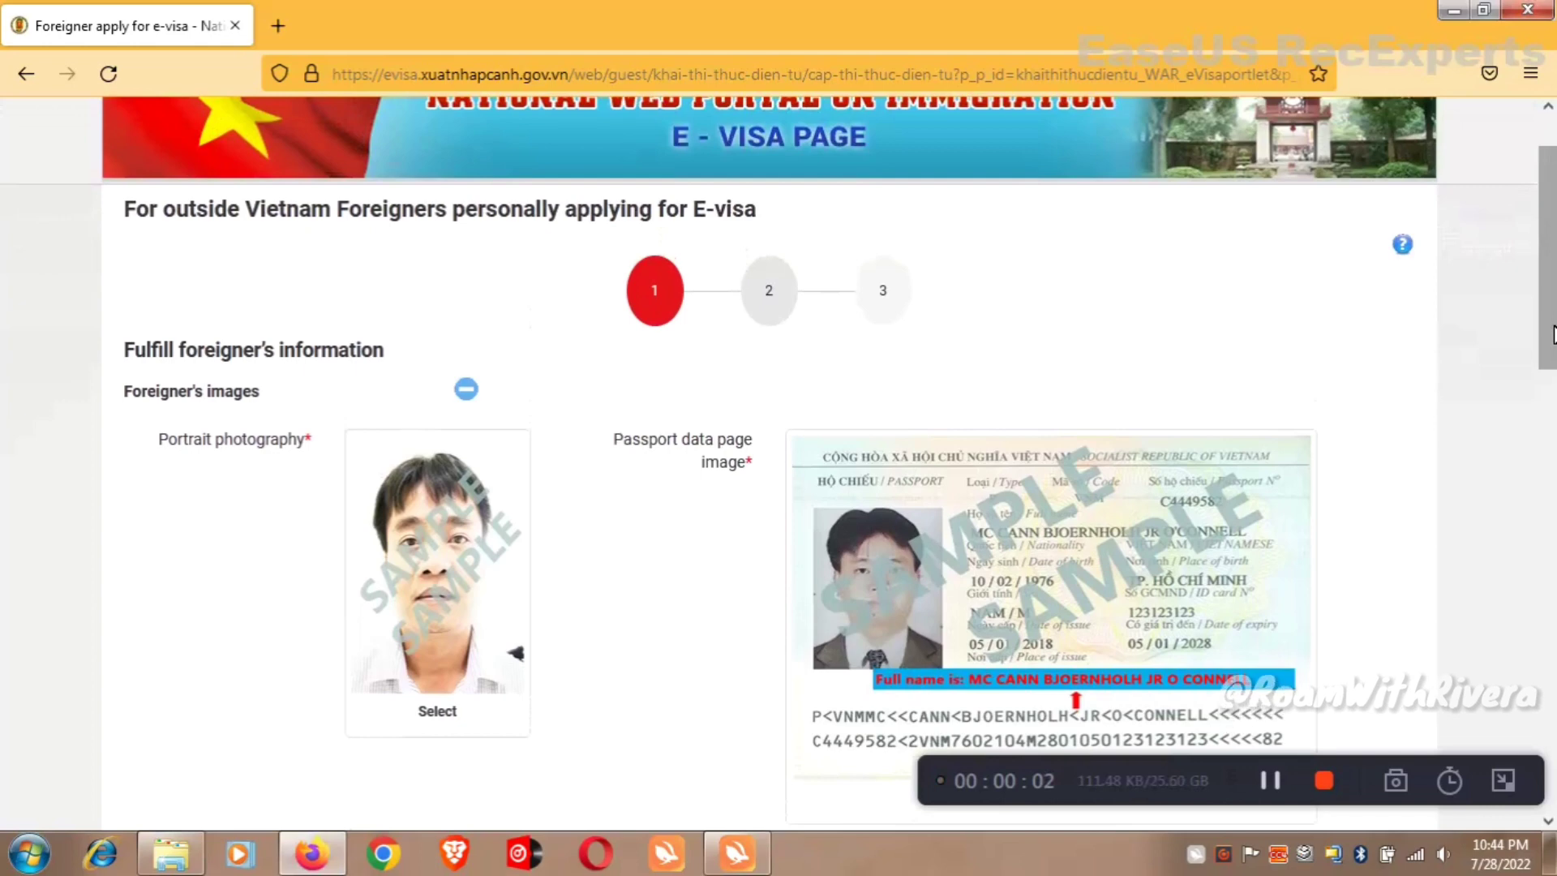
Attach the portrait photo and the passport data page image to the application form.
{"action": "scroll", "coordinate": [764, 620], "scroll_direction": "up", "scroll_amount": 1}
{"action": "scroll", "coordinate": [765, 621], "scroll_direction": "down", "scroll_amount": 2}
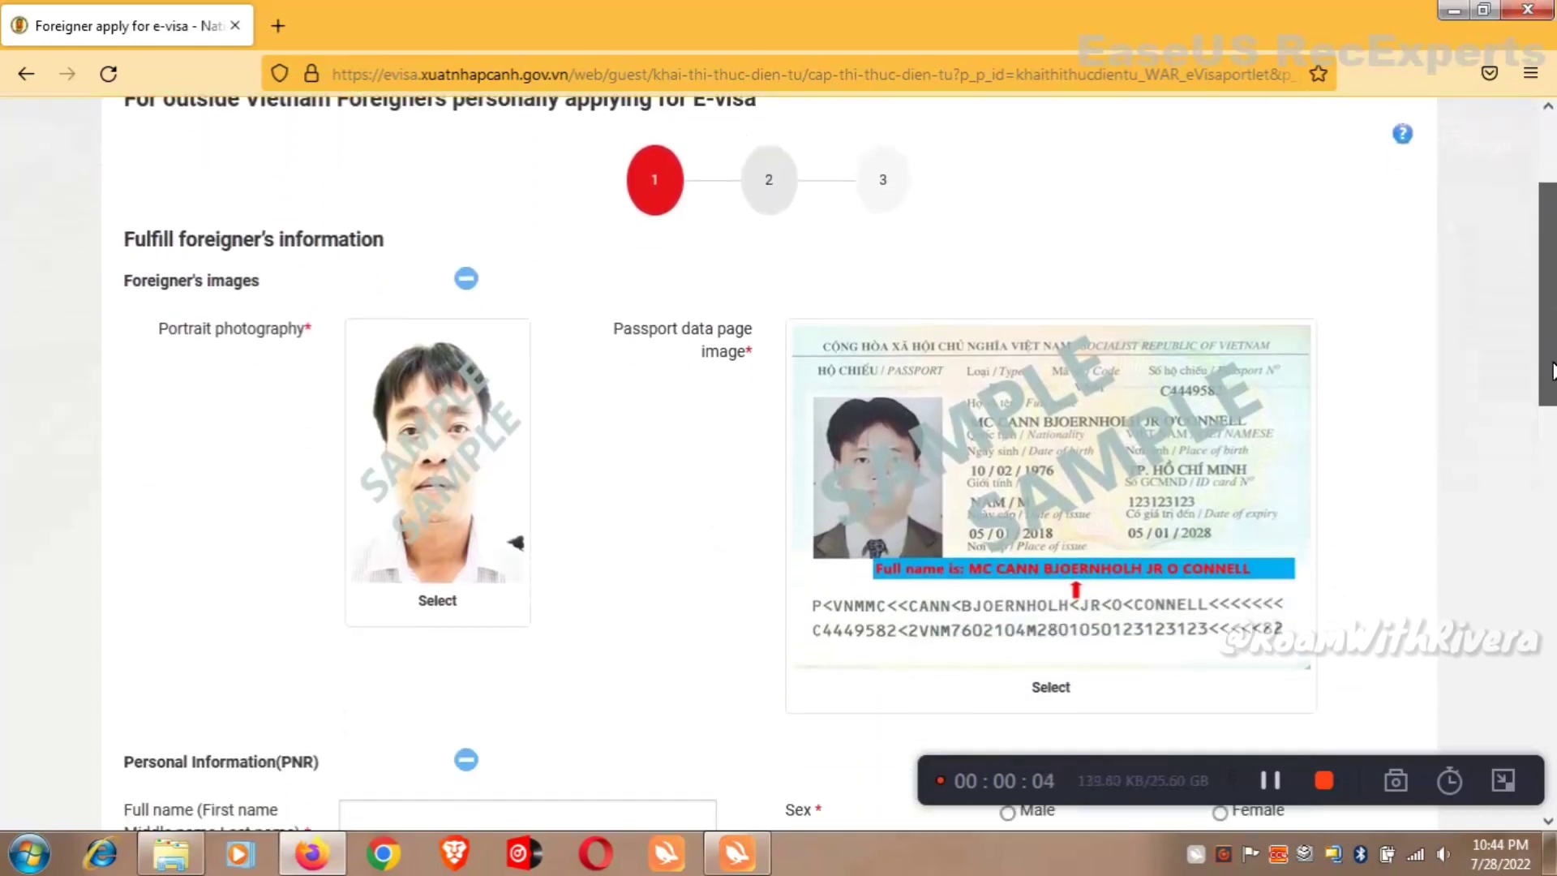
{"action": "left_click", "coordinate": [1271, 776]}
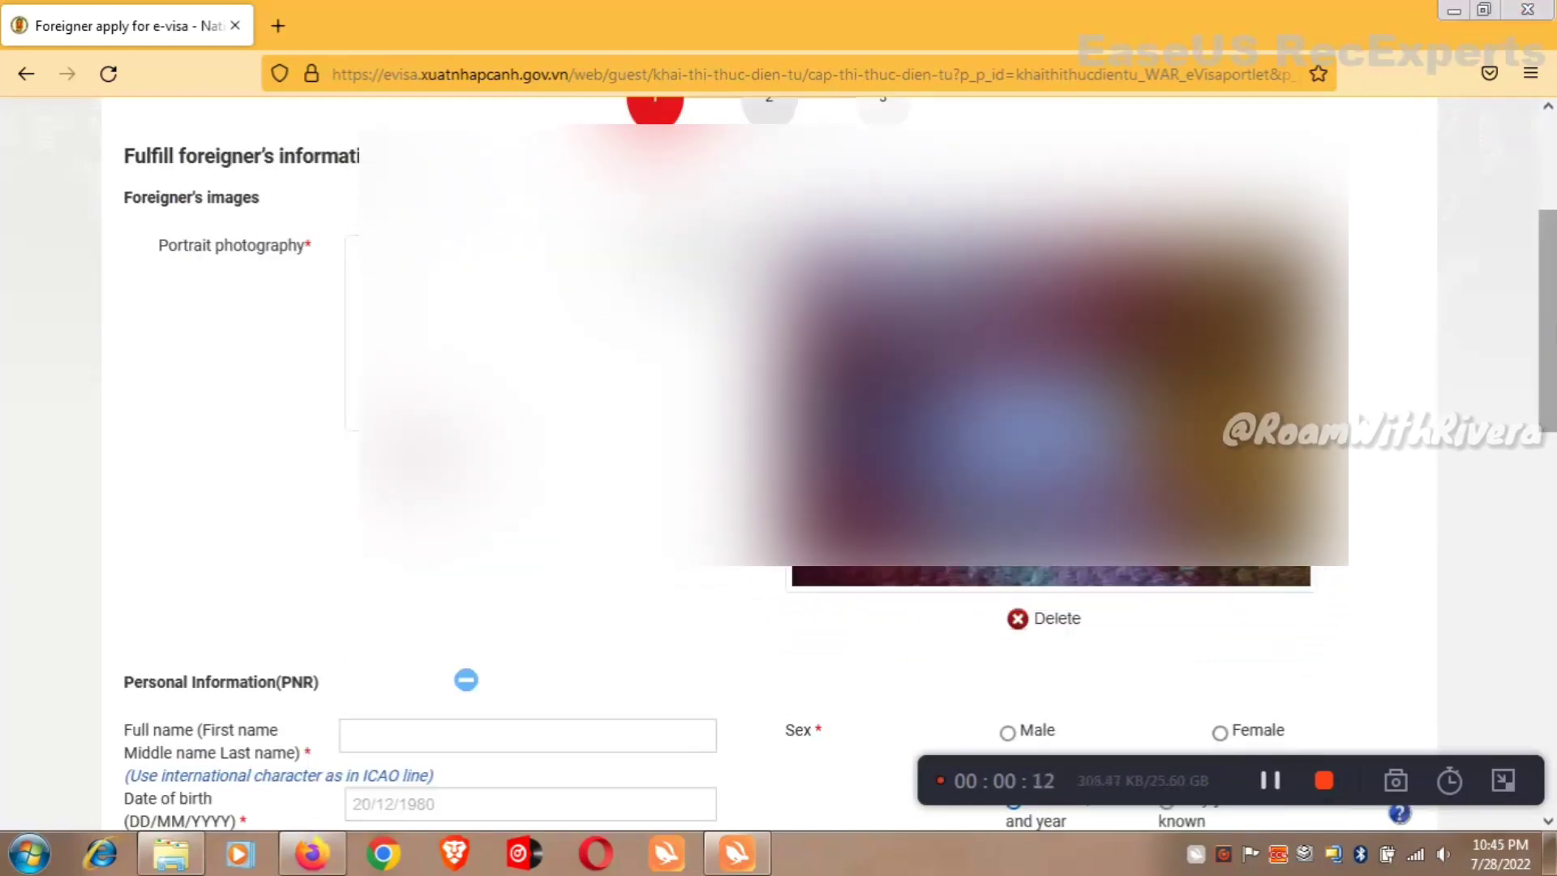
{"action": "scroll", "coordinate": [1550, 441], "scroll_direction": "down", "scroll_amount": 4}
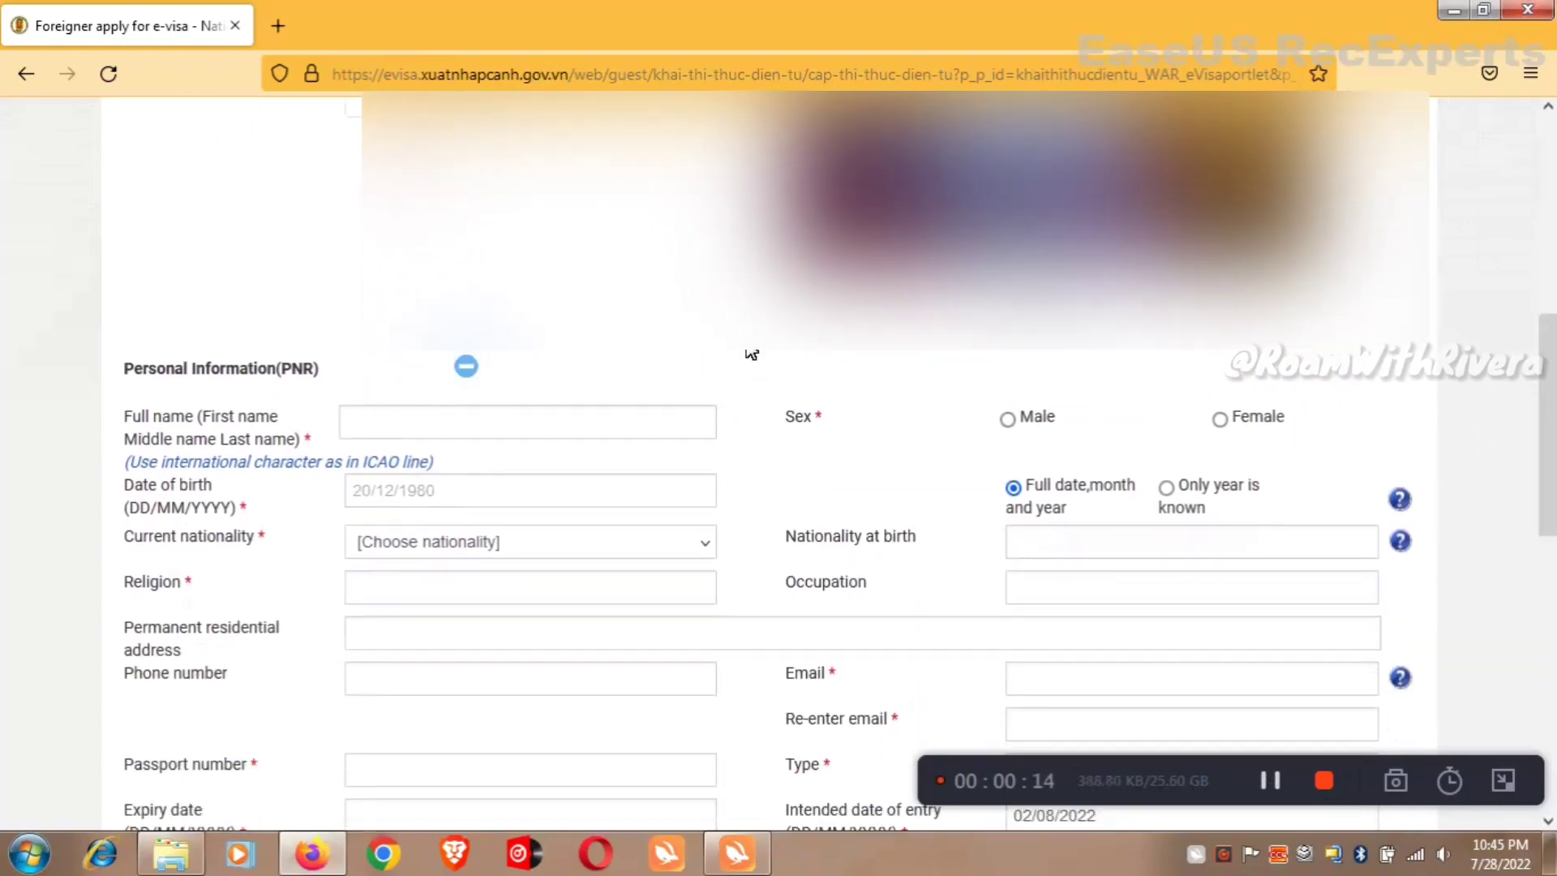
{"action": "left_click", "coordinate": [527, 425]}
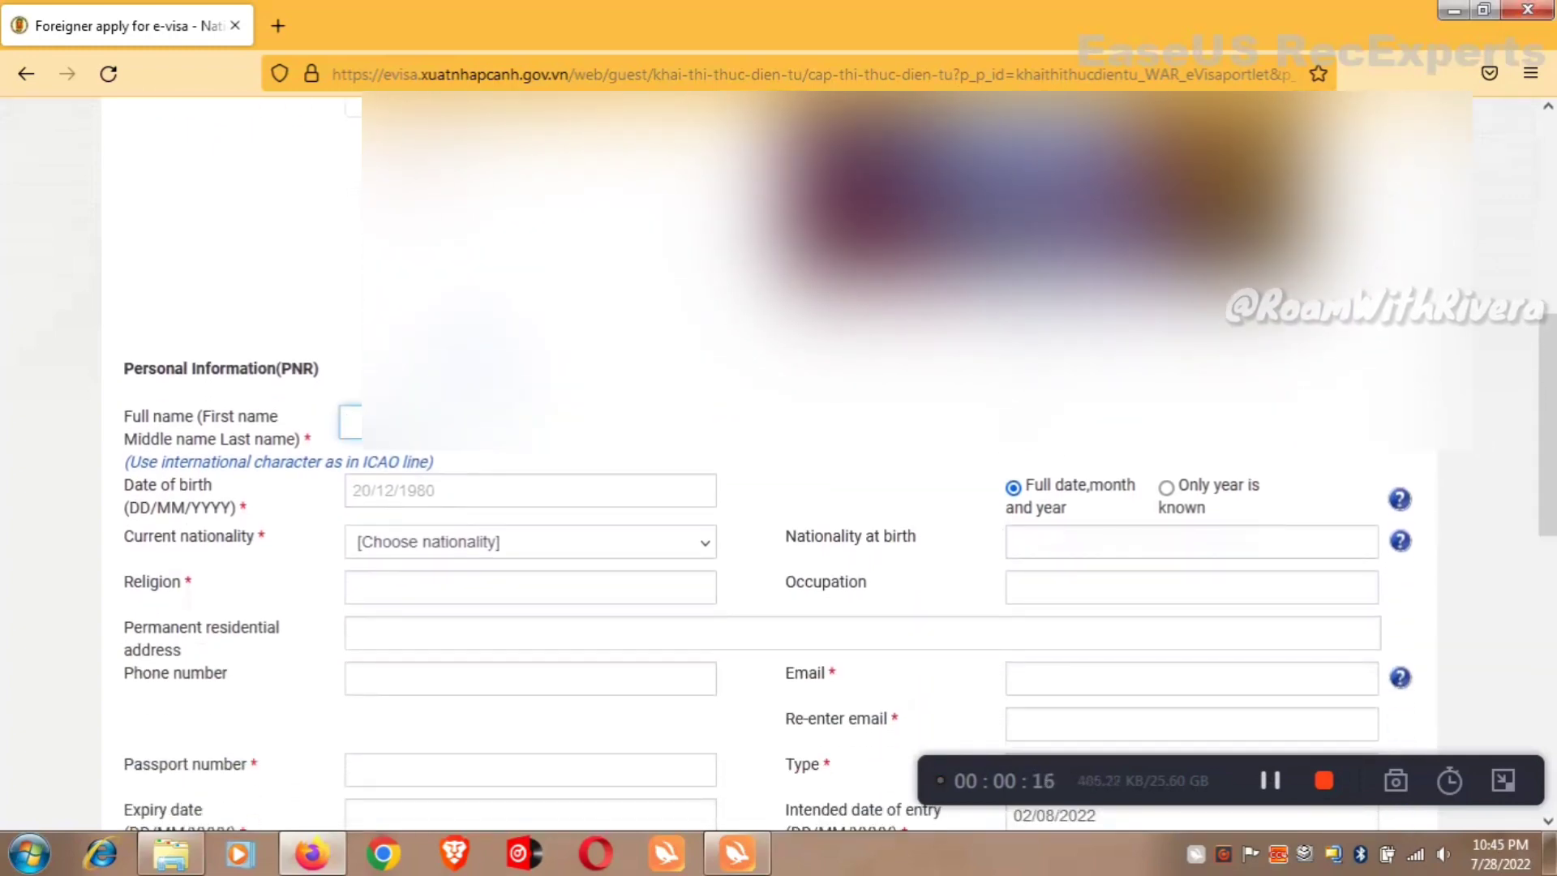
{"action": "scroll", "coordinate": [778, 462], "scroll_direction": "up", "scroll_amount": 4}
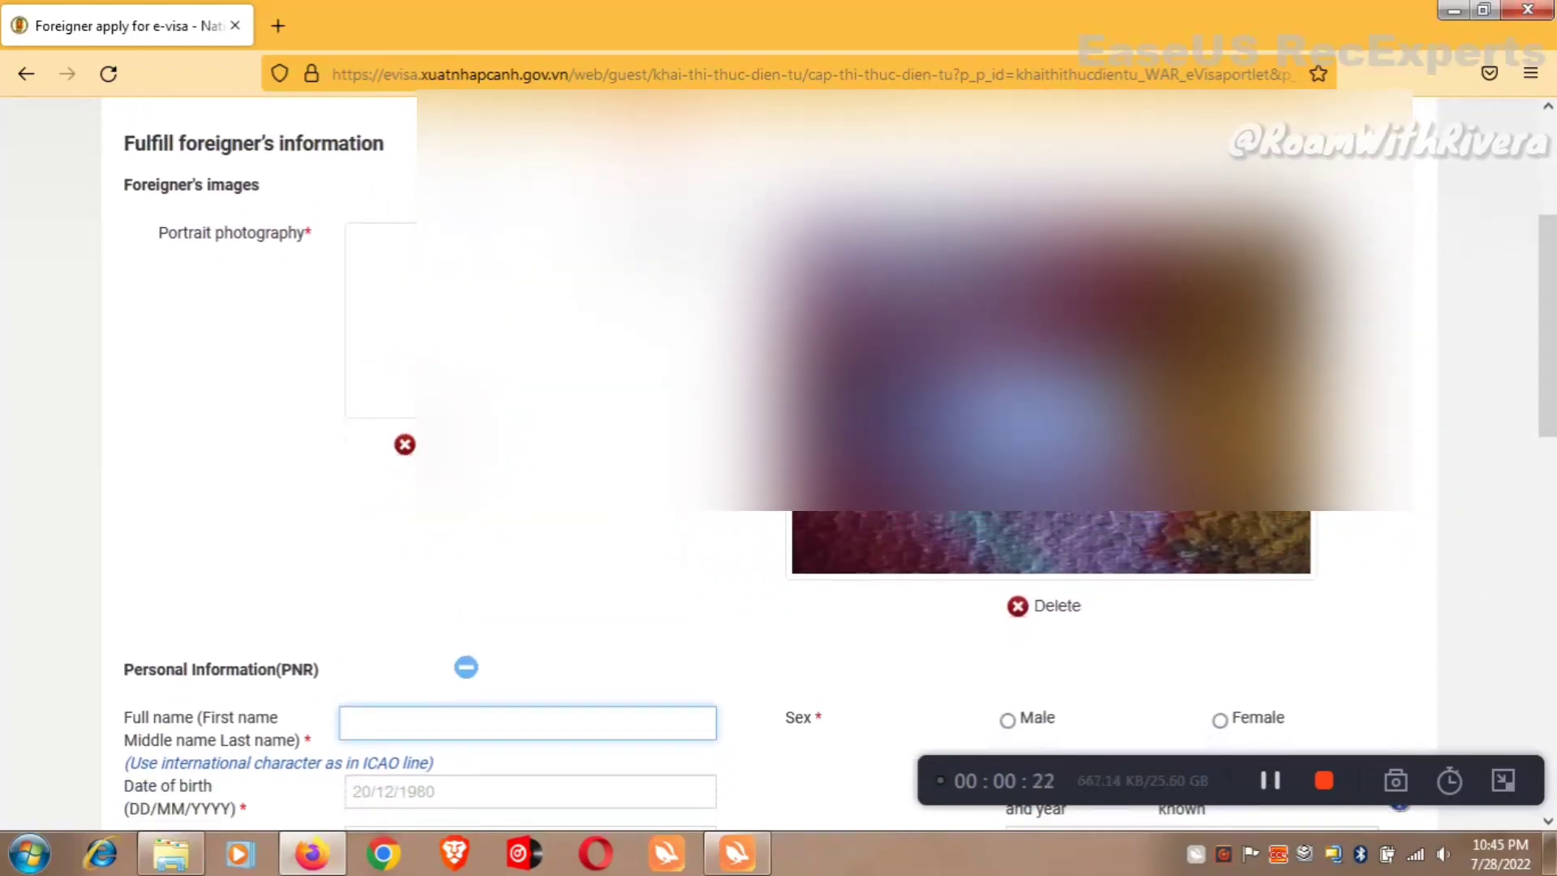
{"action": "scroll", "coordinate": [778, 463], "scroll_direction": "down", "scroll_amount": 5}
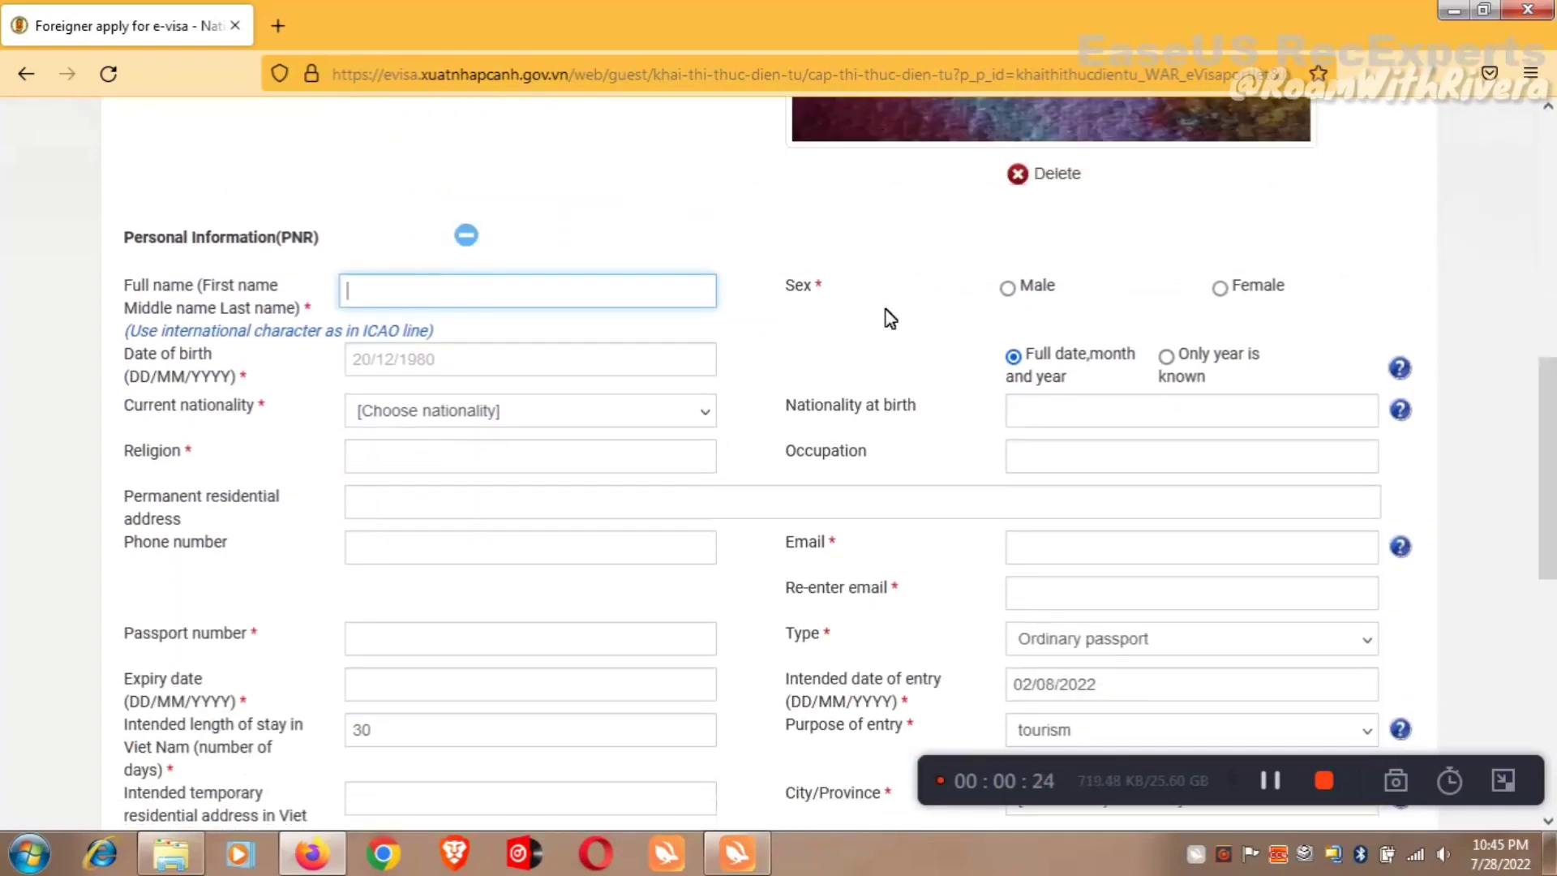
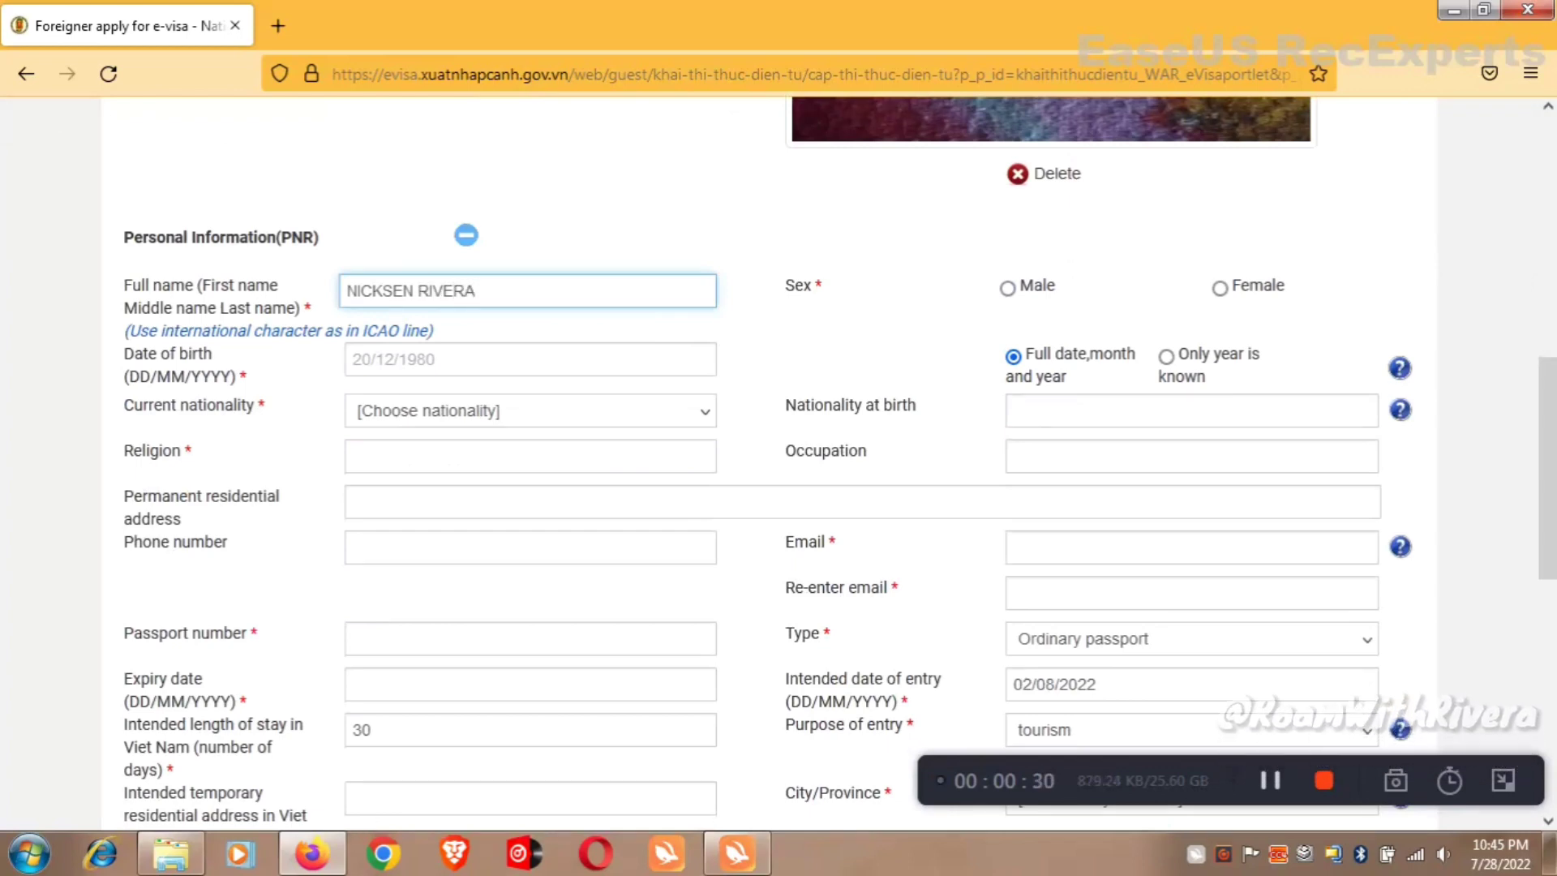
{"action": "left_click", "coordinate": [1018, 302]}
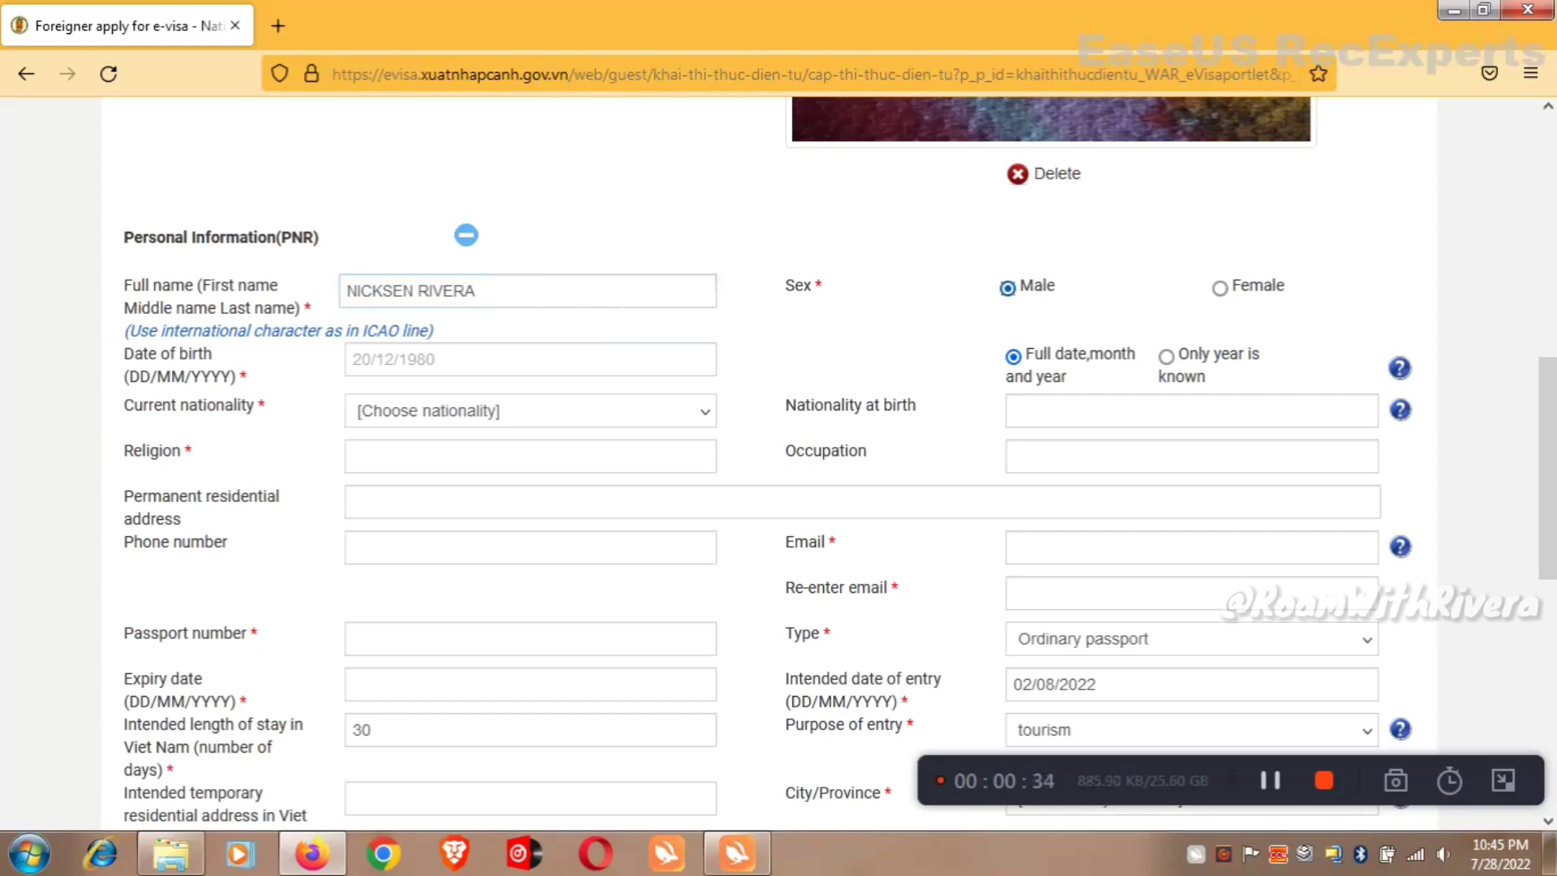
{"action": "left_click", "coordinate": [487, 360]}
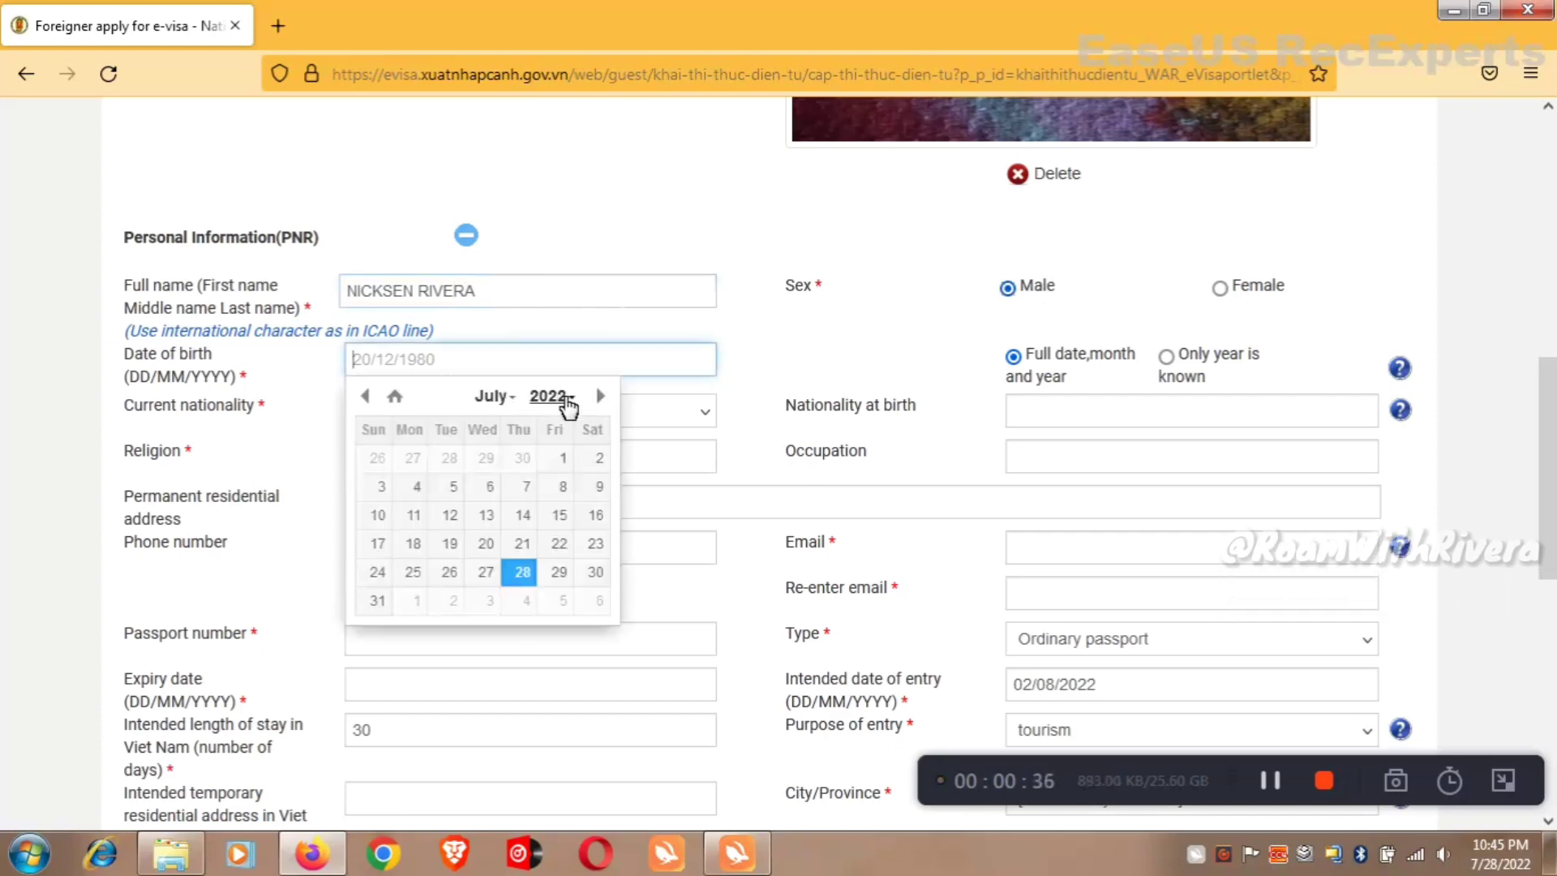
{"action": "left_click", "coordinate": [560, 397]}
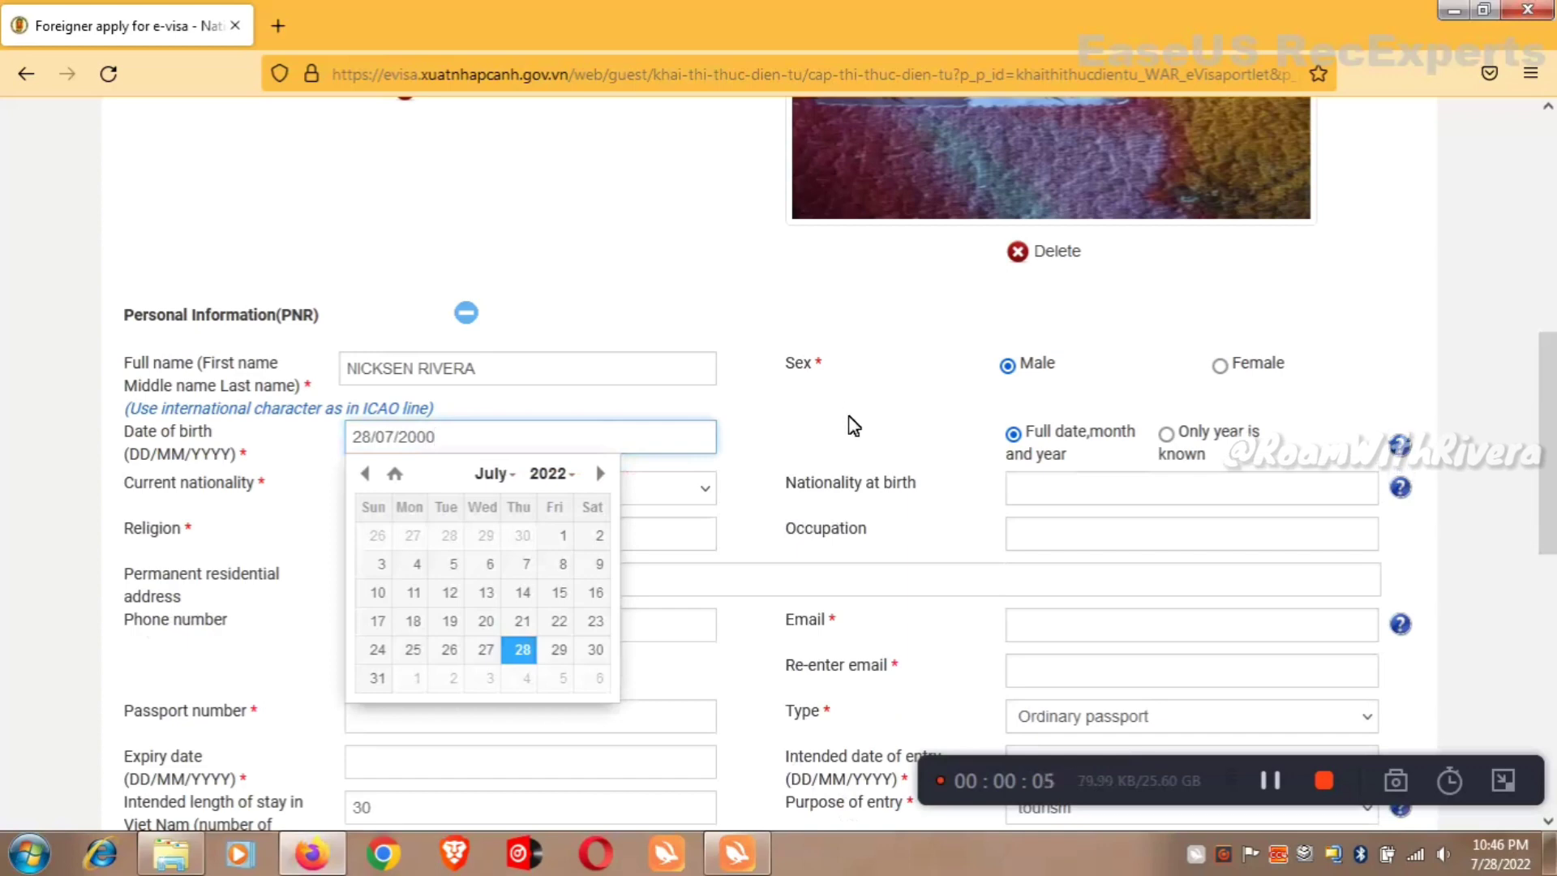
{"action": "left_click", "coordinate": [853, 424]}
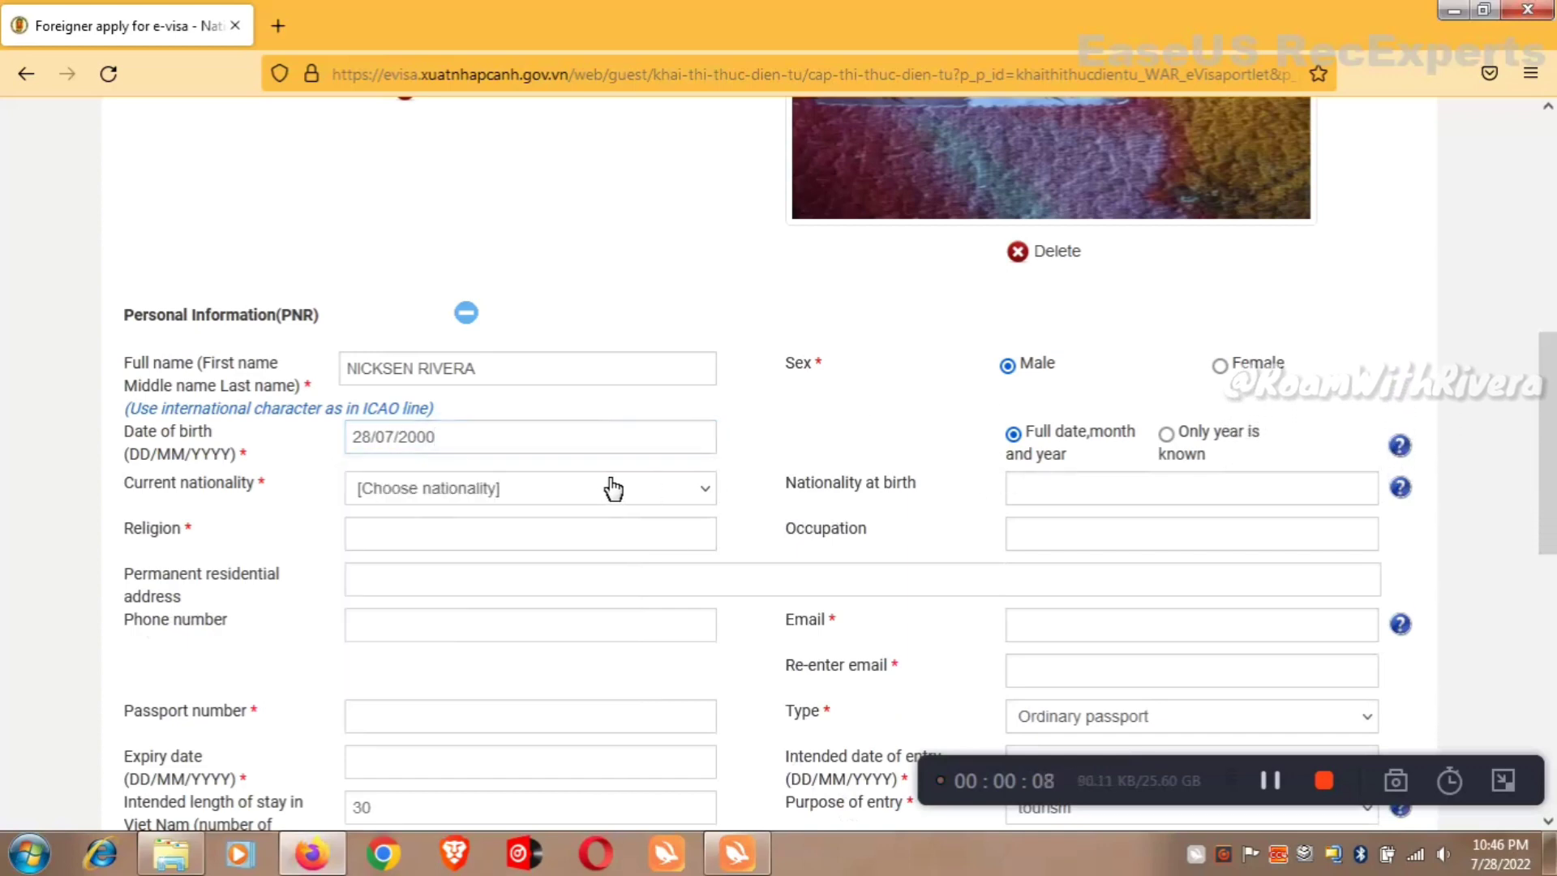
Choose United States of America as the current nationality.
{"action": "left_click", "coordinate": [463, 499]}
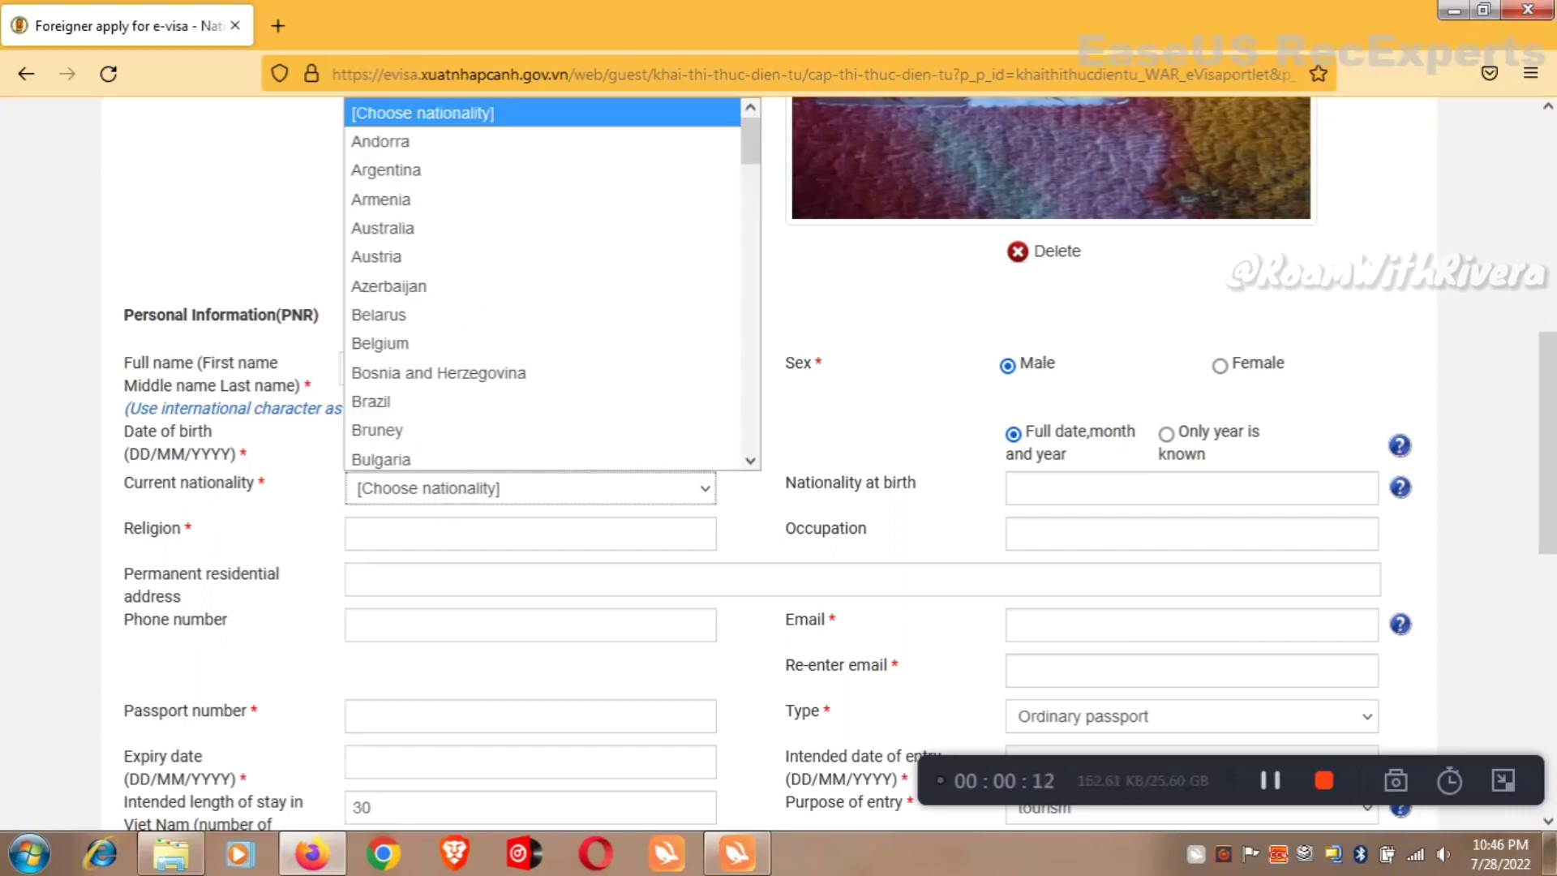
{"action": "key", "text": "u"}
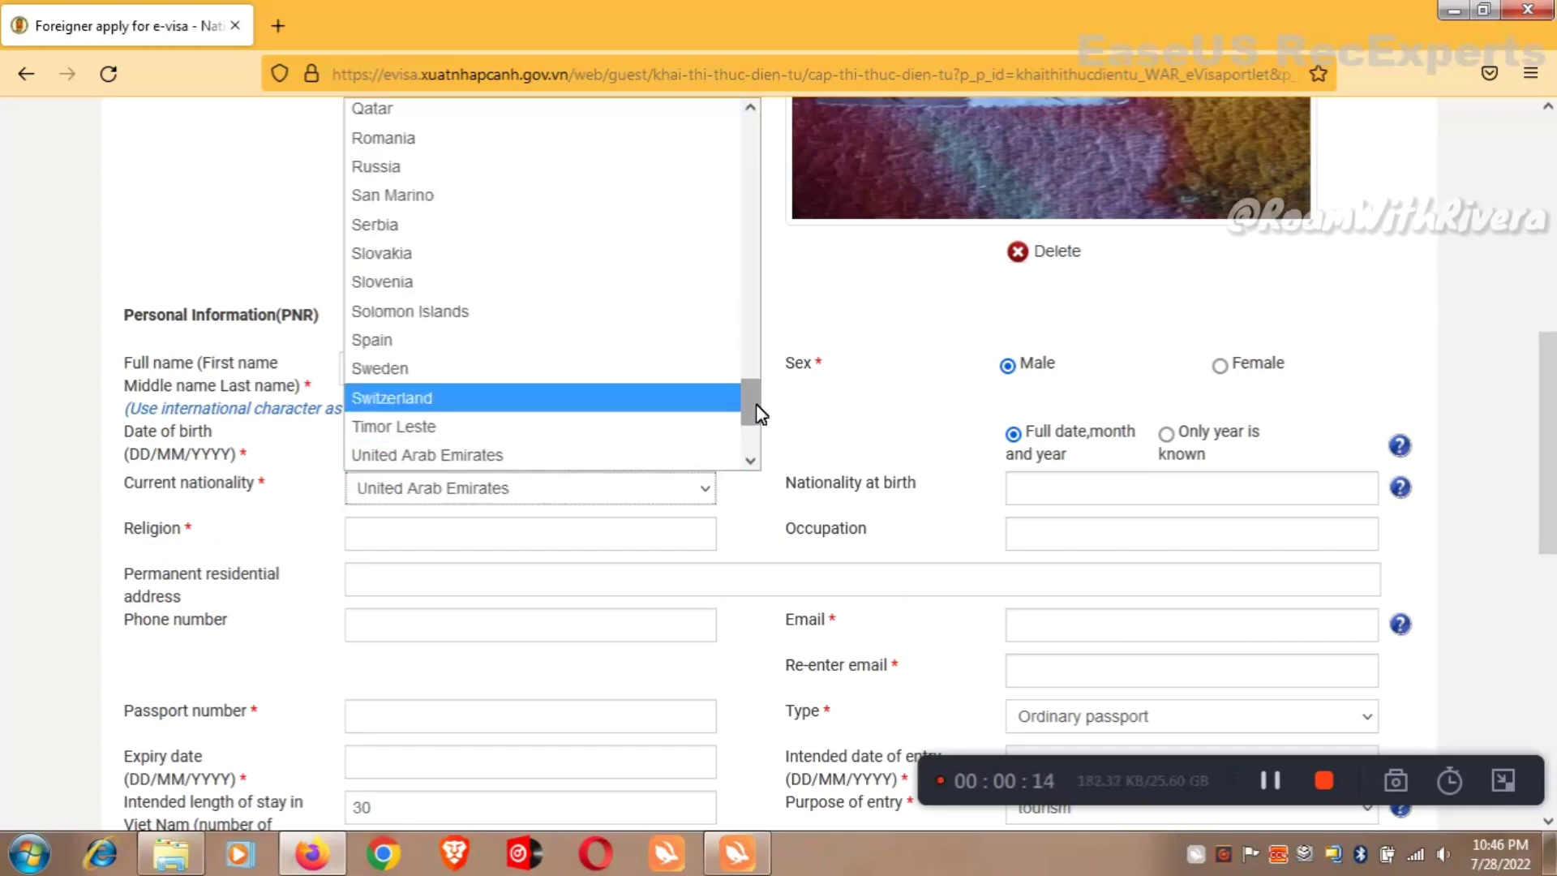
{"action": "scroll", "coordinate": [713, 413], "scroll_direction": "down", "scroll_amount": 1}
{"action": "left_click", "coordinate": [713, 456]}
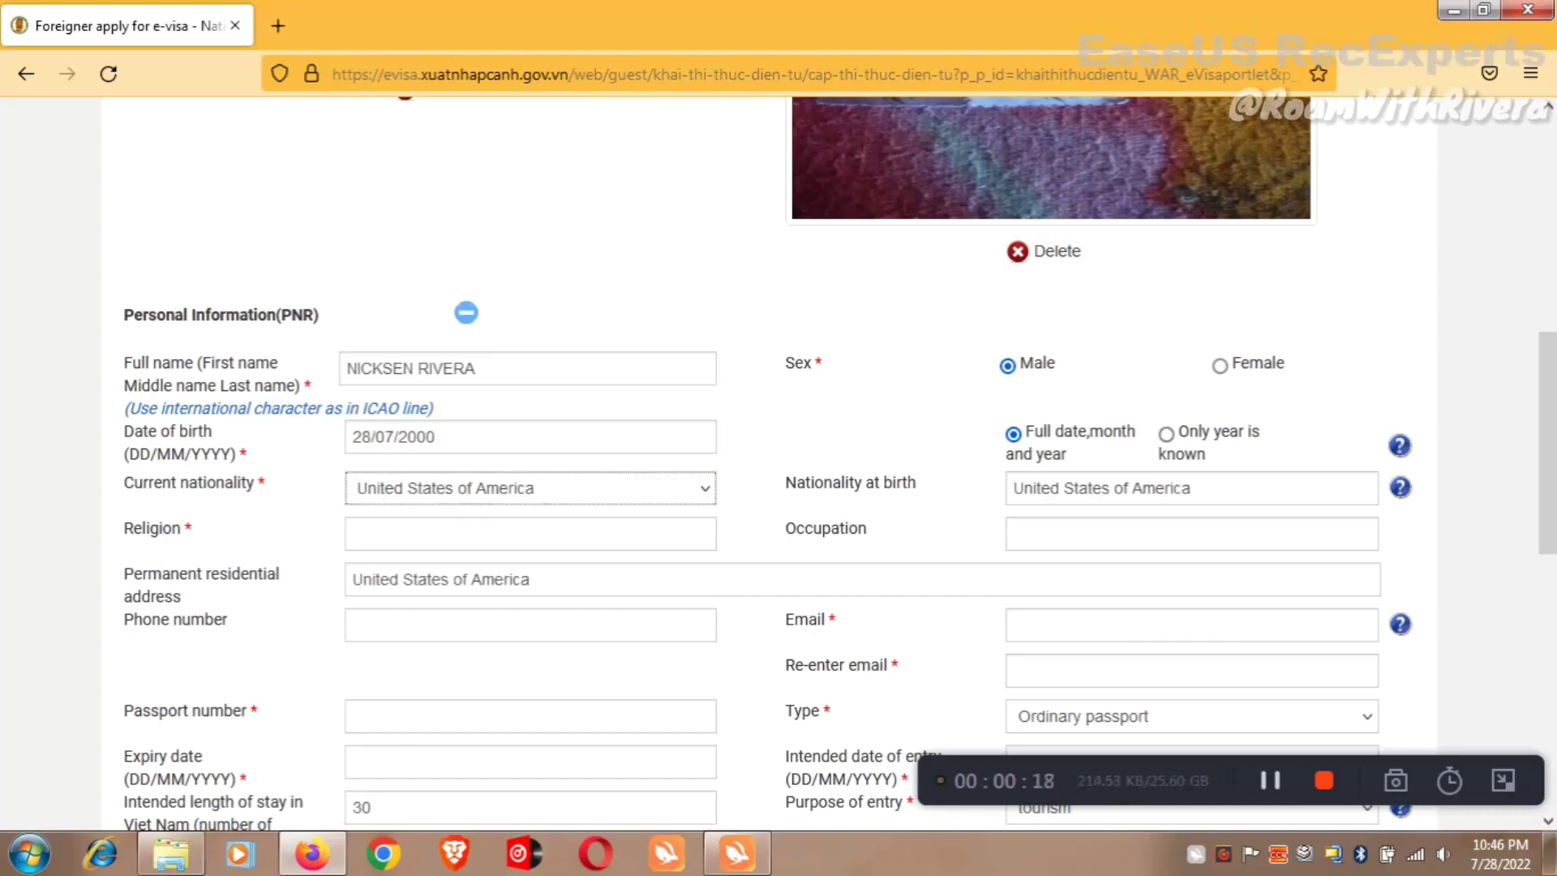
{"action": "scroll", "coordinate": [1214, 433], "scroll_direction": "down", "scroll_amount": 1}
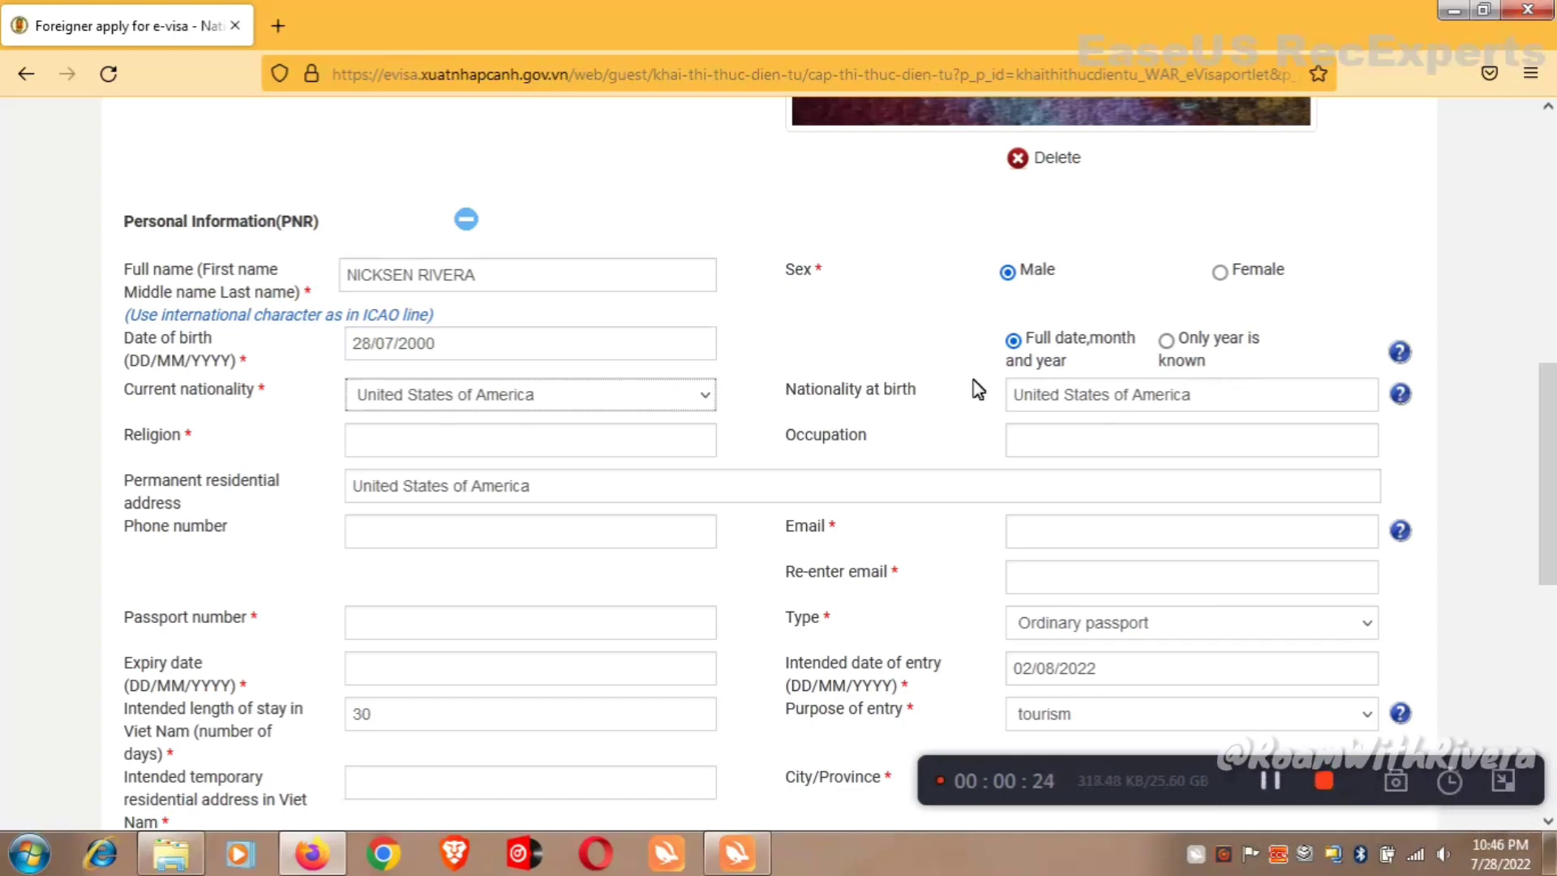
Set religion to Hindu and occupation to Youtuber.
{"action": "key", "text": "Tab"}
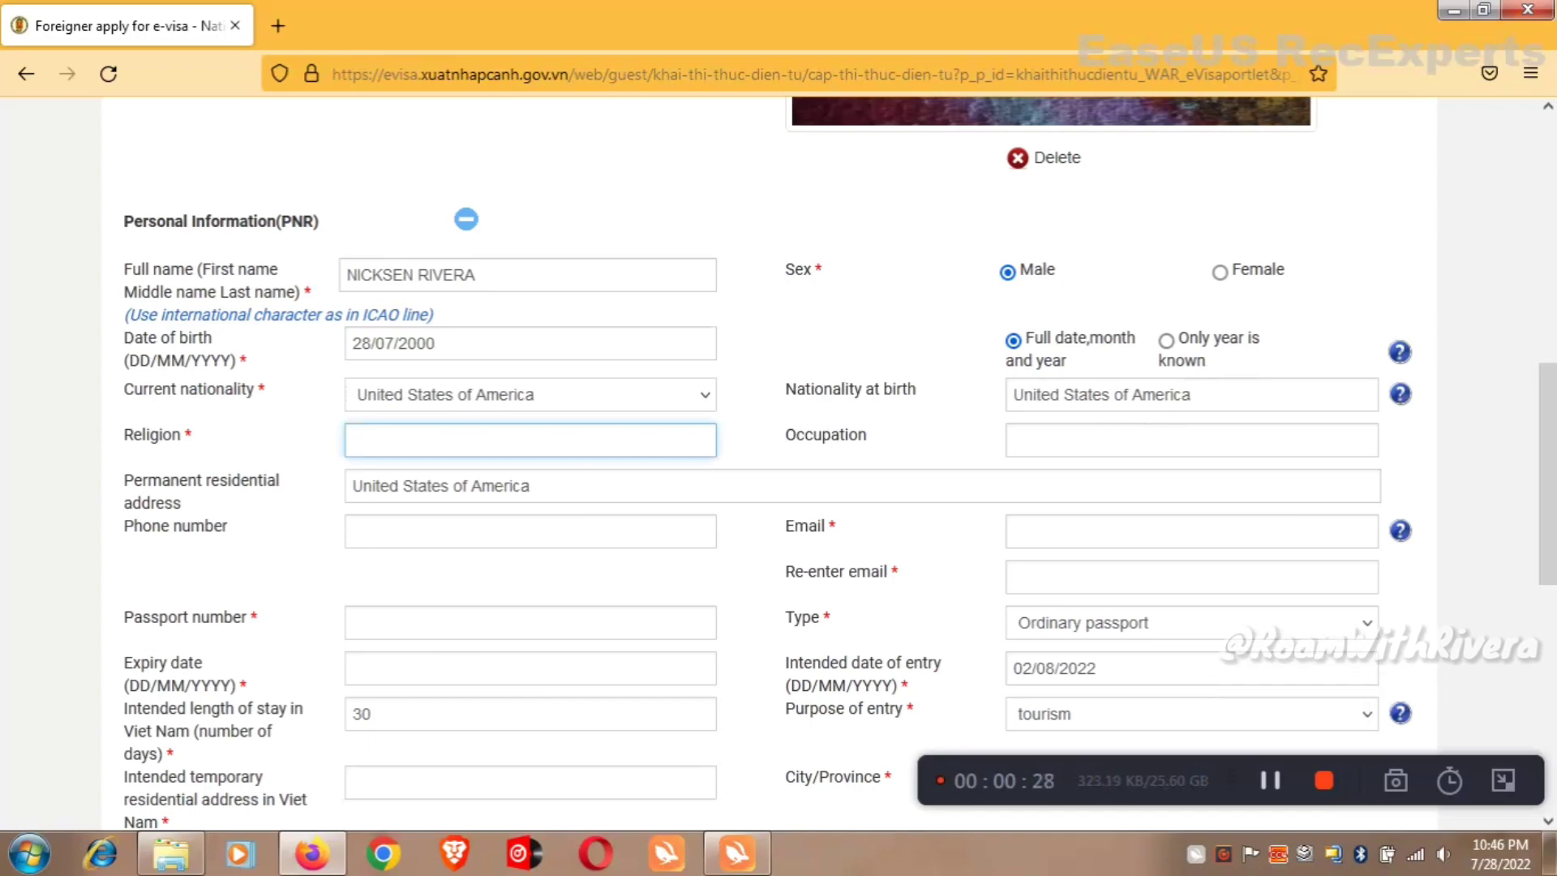
{"action": "key", "text": "Caps_Lock"}
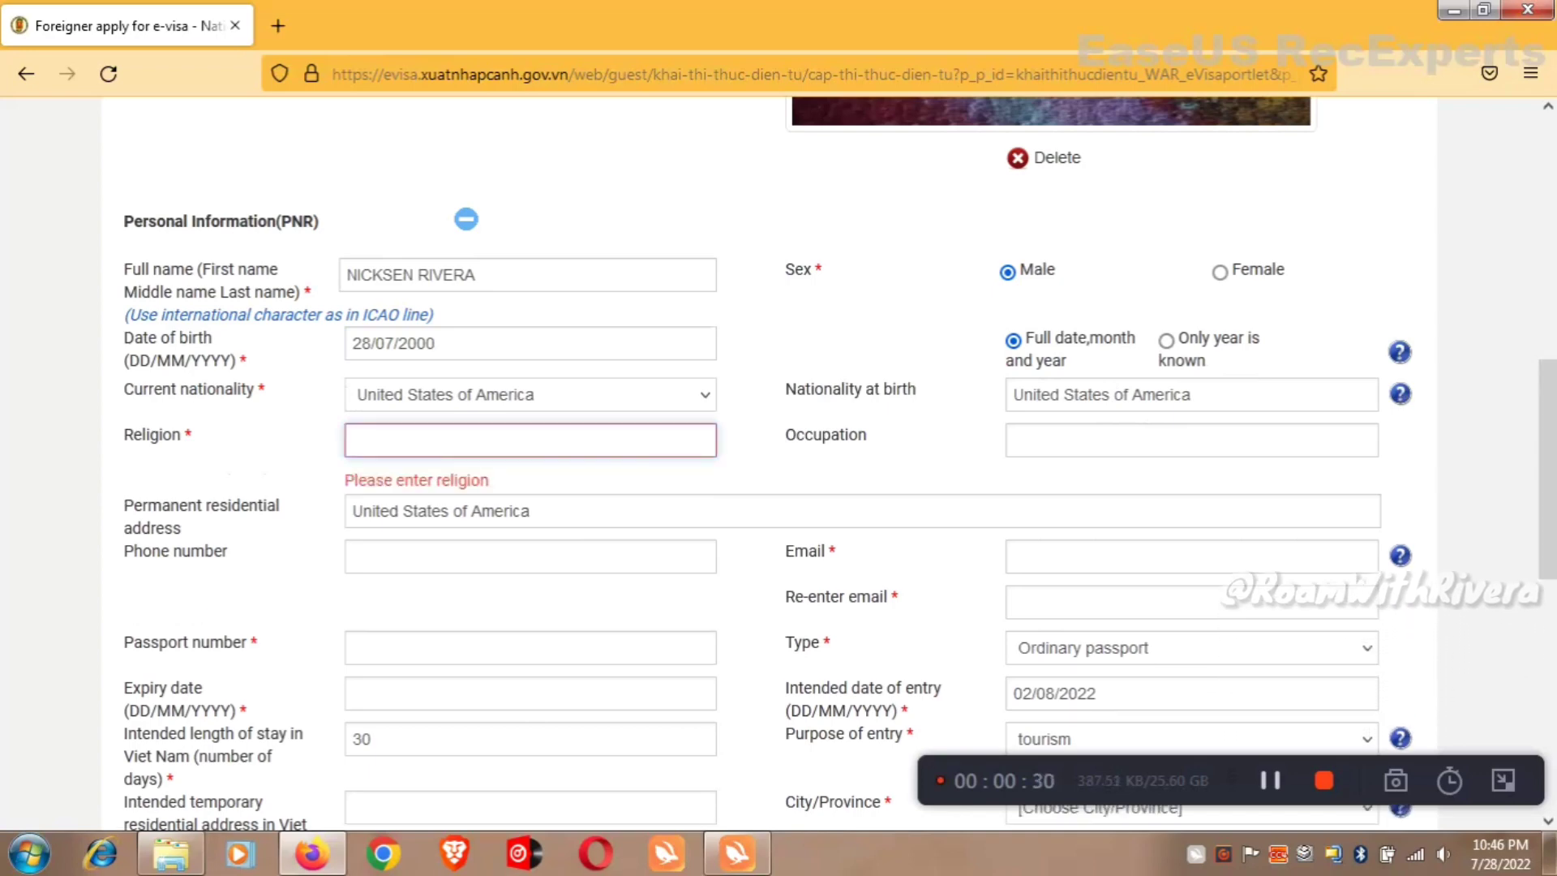
{"action": "type", "text": "hIND"}
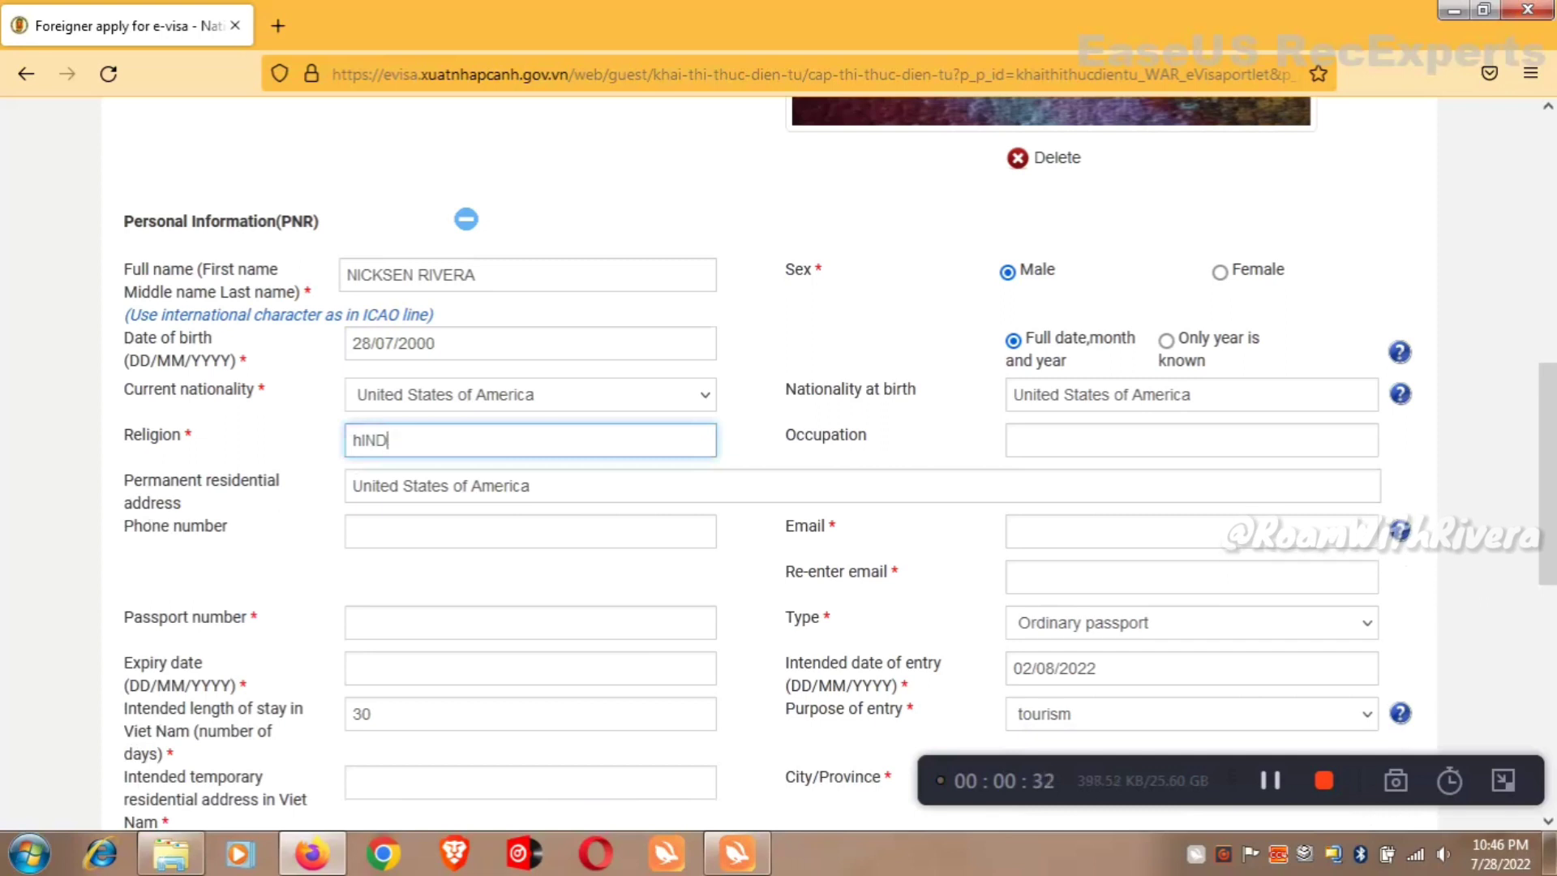
{"action": "key", "text": "BackSpace"}
{"action": "type", "text": "Hindu"}
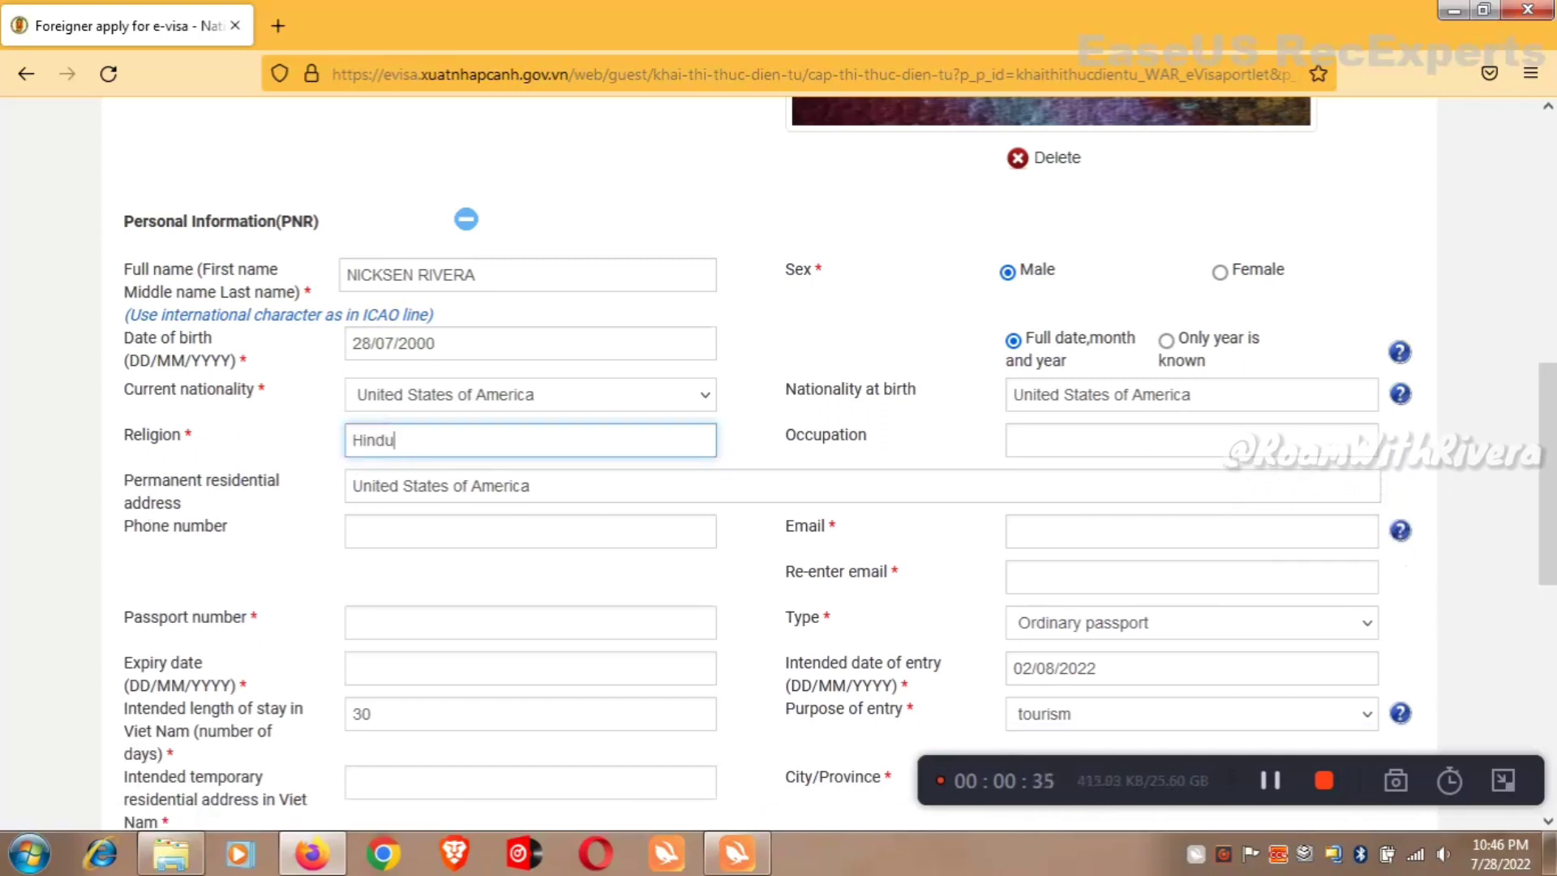
{"action": "left_click", "coordinate": [1121, 443]}
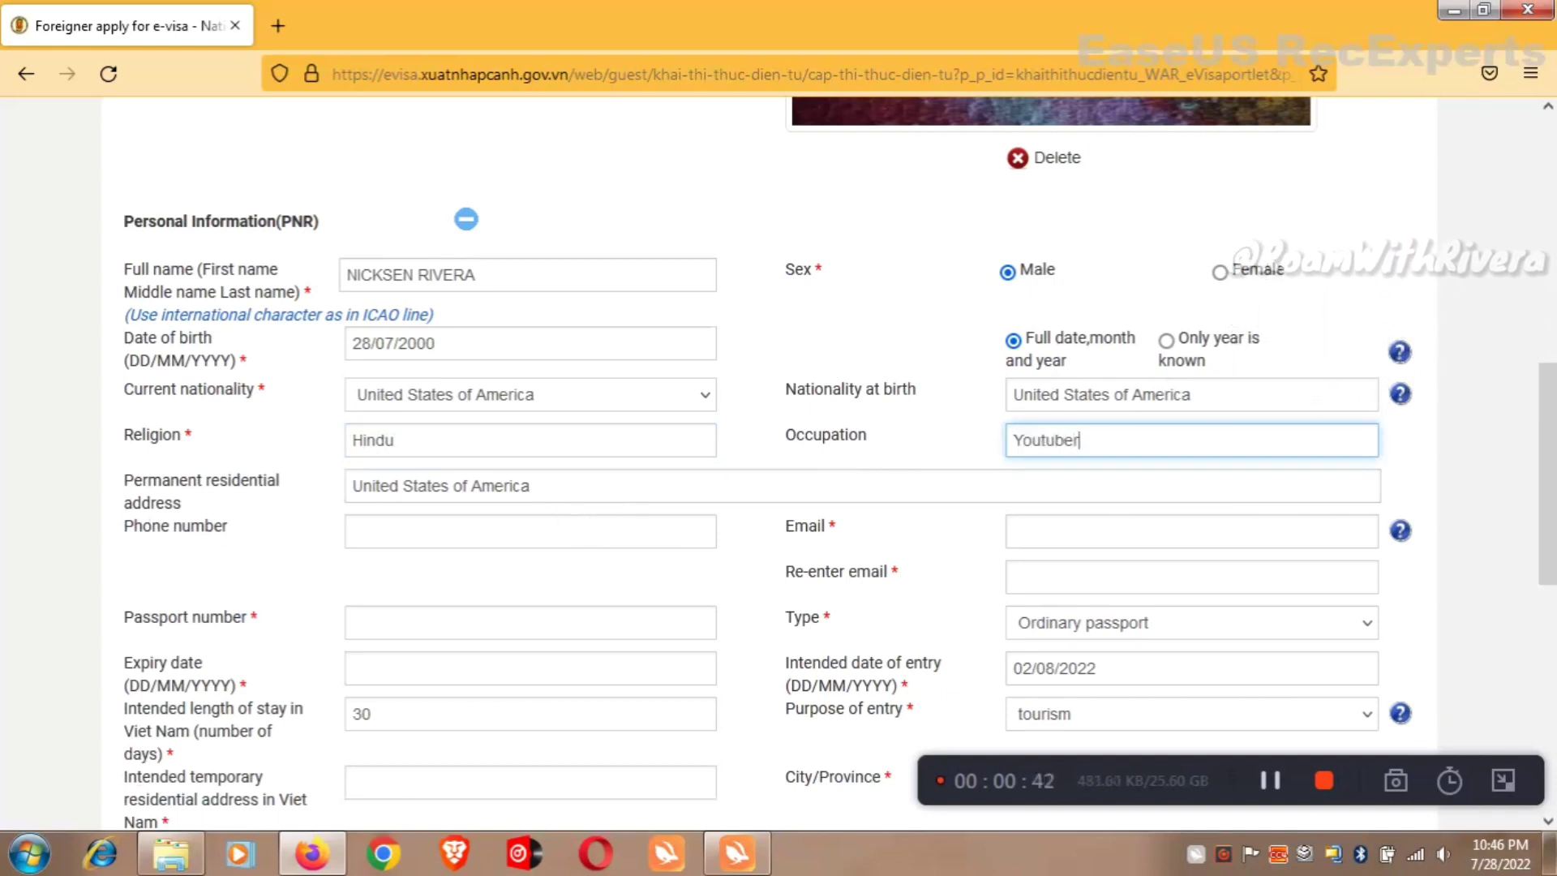
Enter the applicant's phone number and e-mail address in both e-mail fields.
{"action": "left_click", "coordinate": [354, 531]}
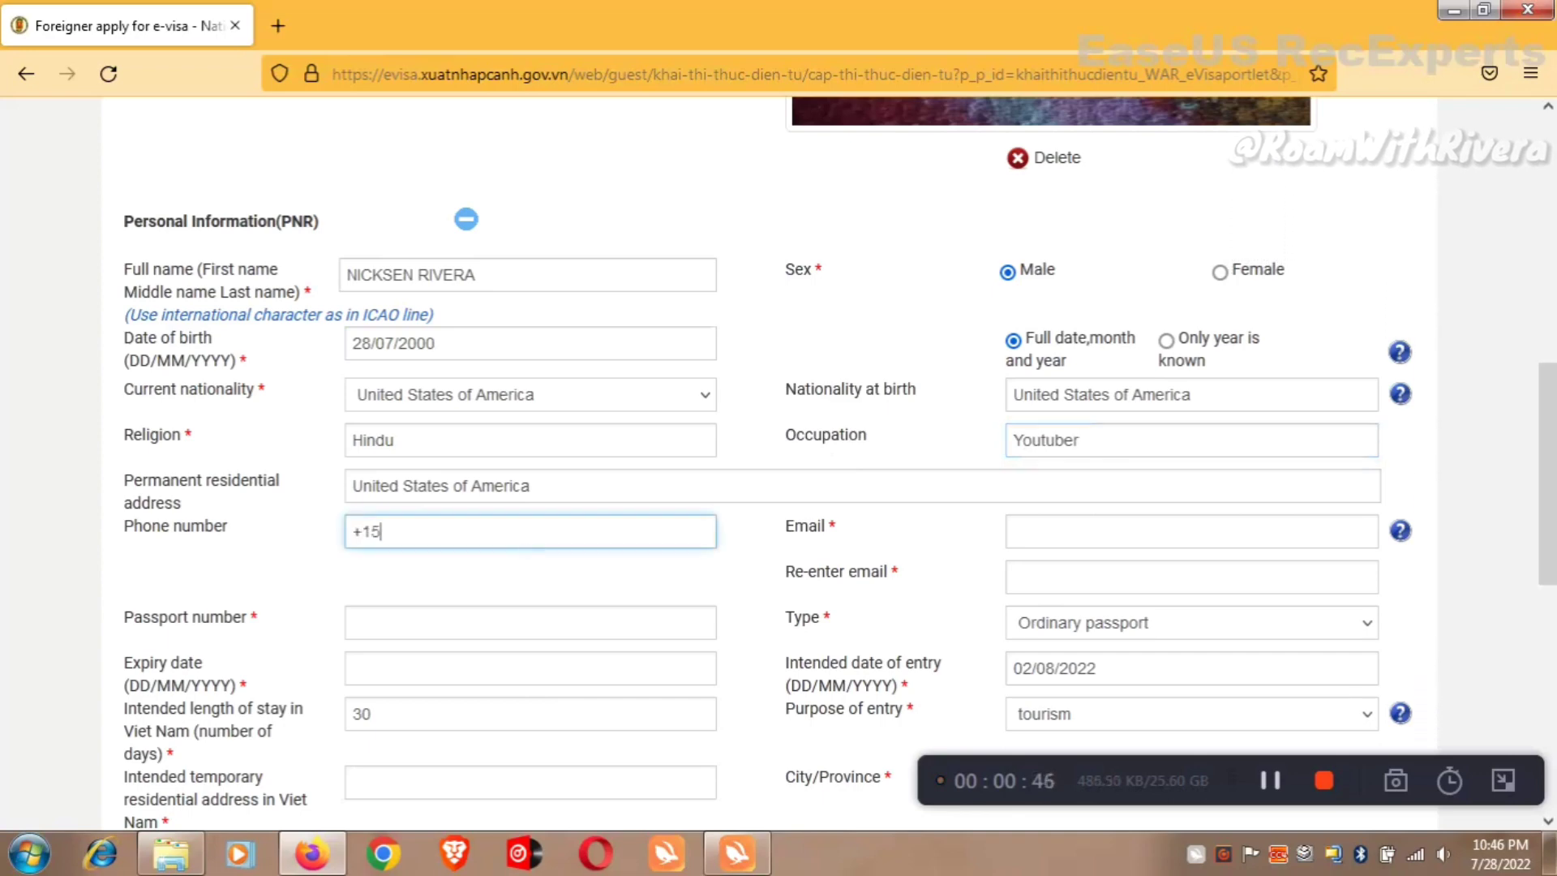
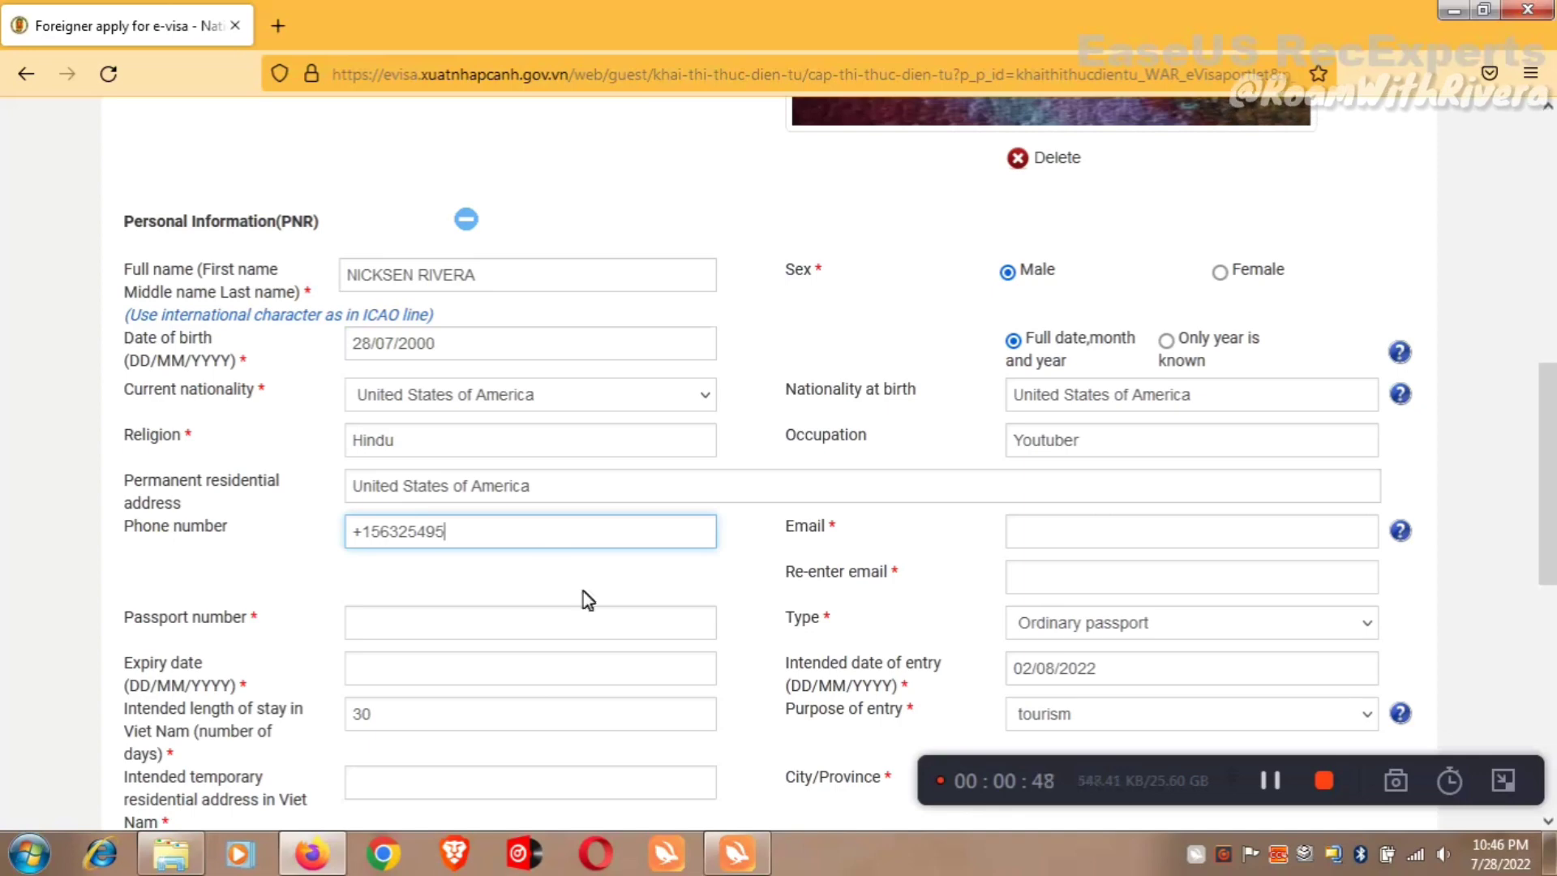
{"action": "key", "text": "Tab"}
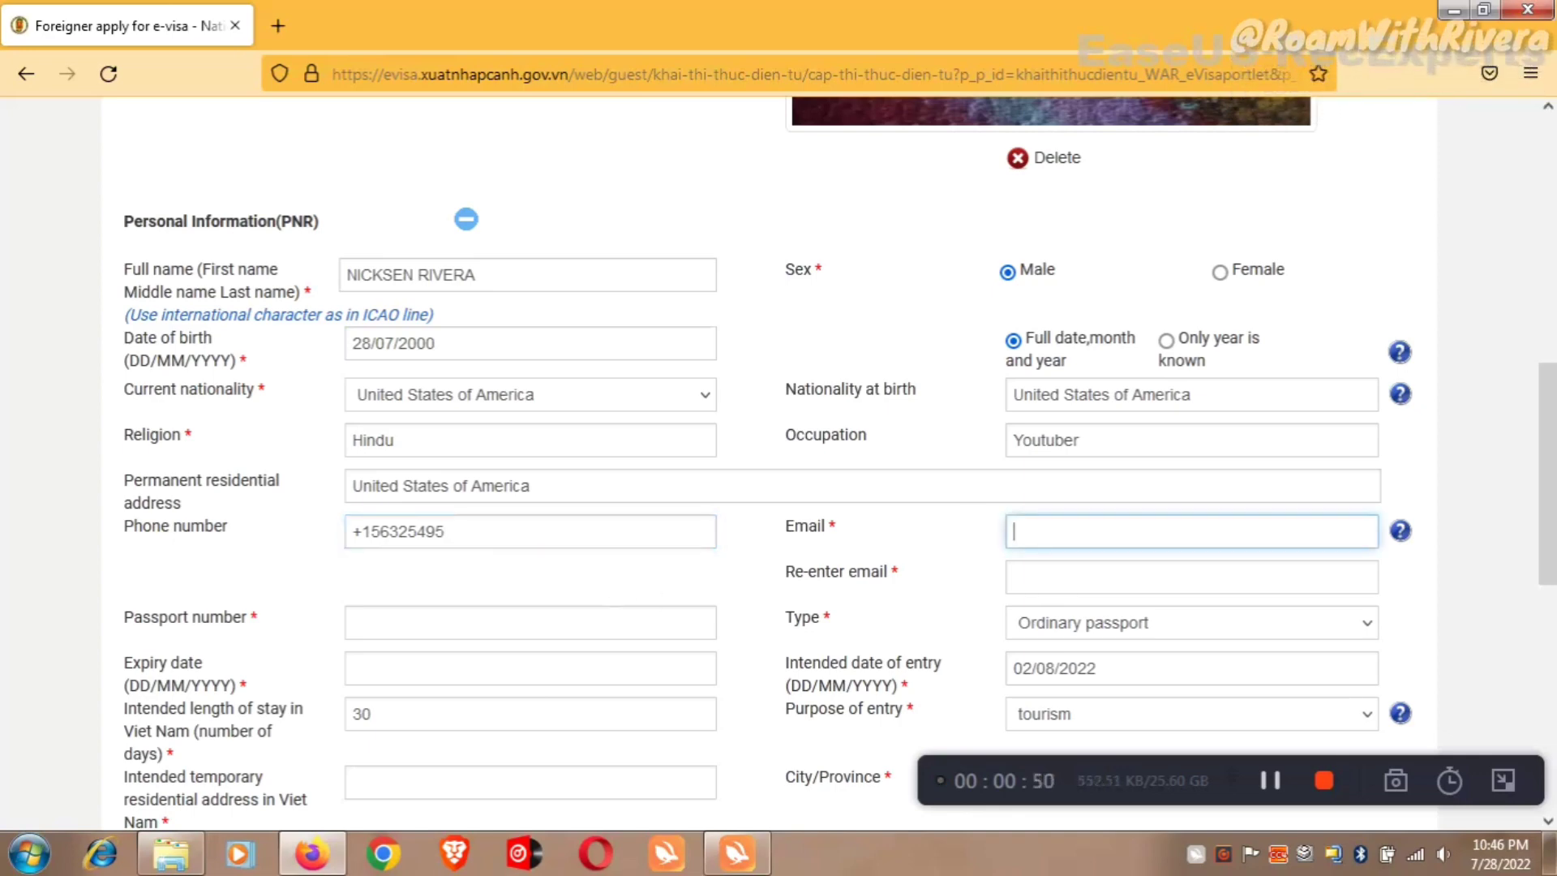
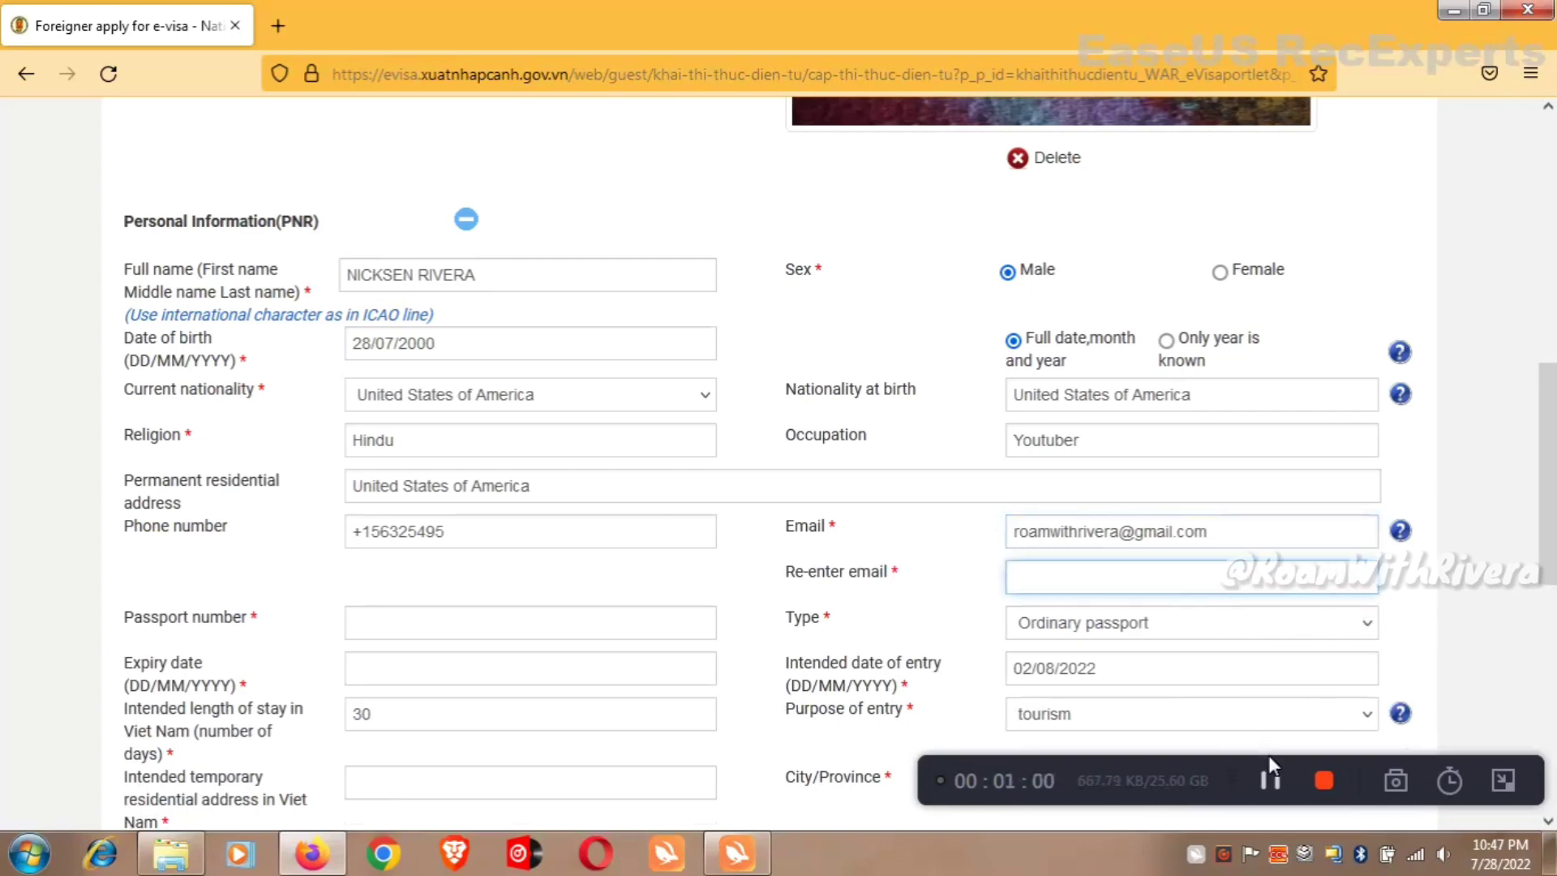
{"action": "key", "text": "ctrl+v"}
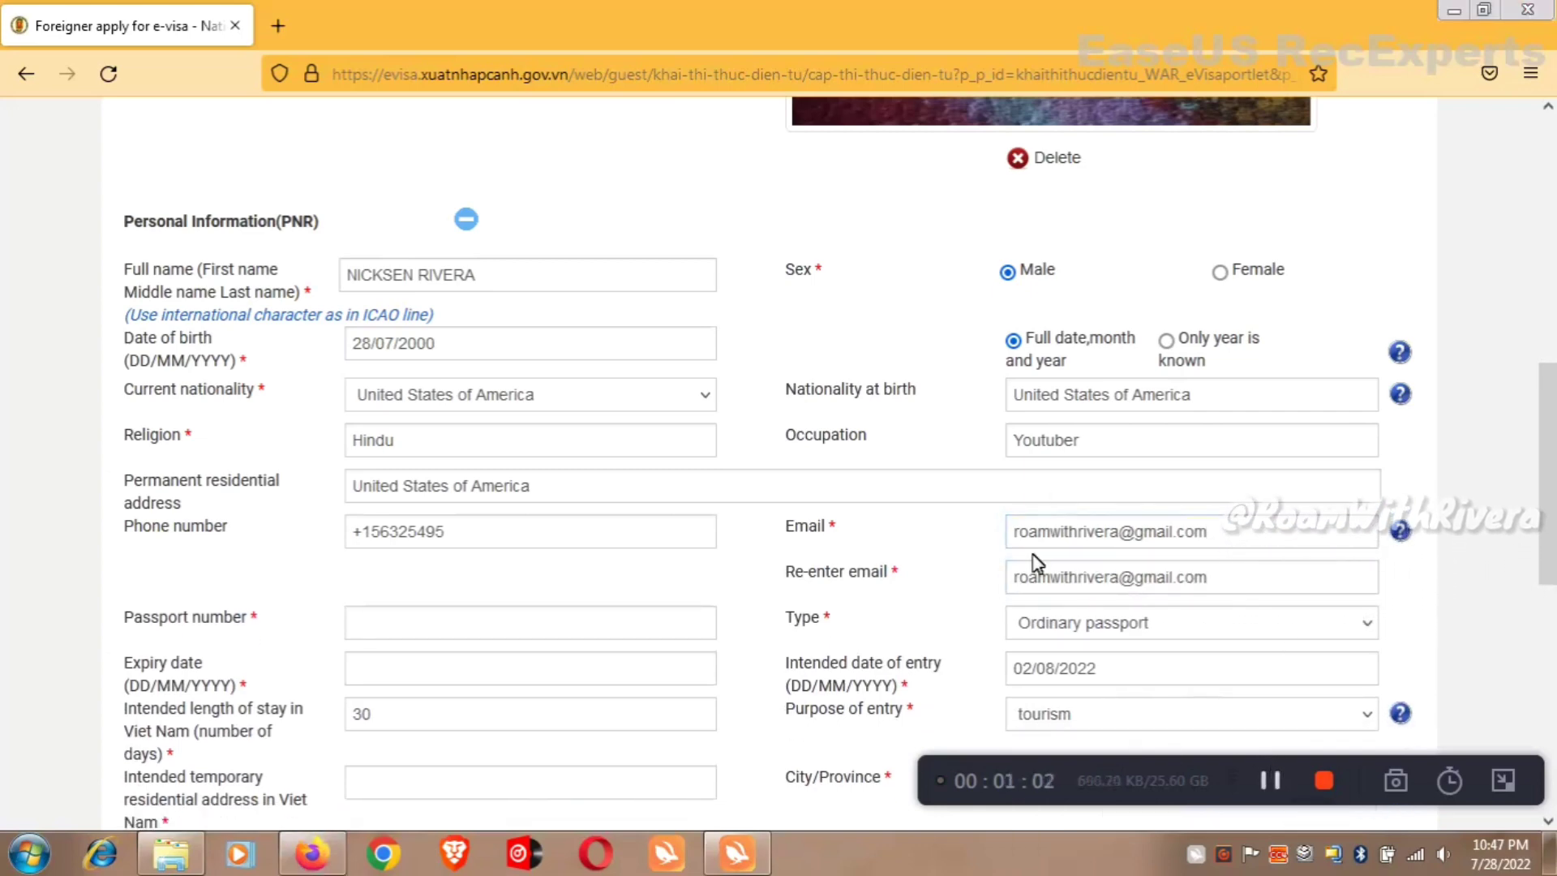
Enter the applicant's passport number in the passport field.
{"action": "scroll", "coordinate": [778, 463], "scroll_direction": "down", "scroll_amount": 3}
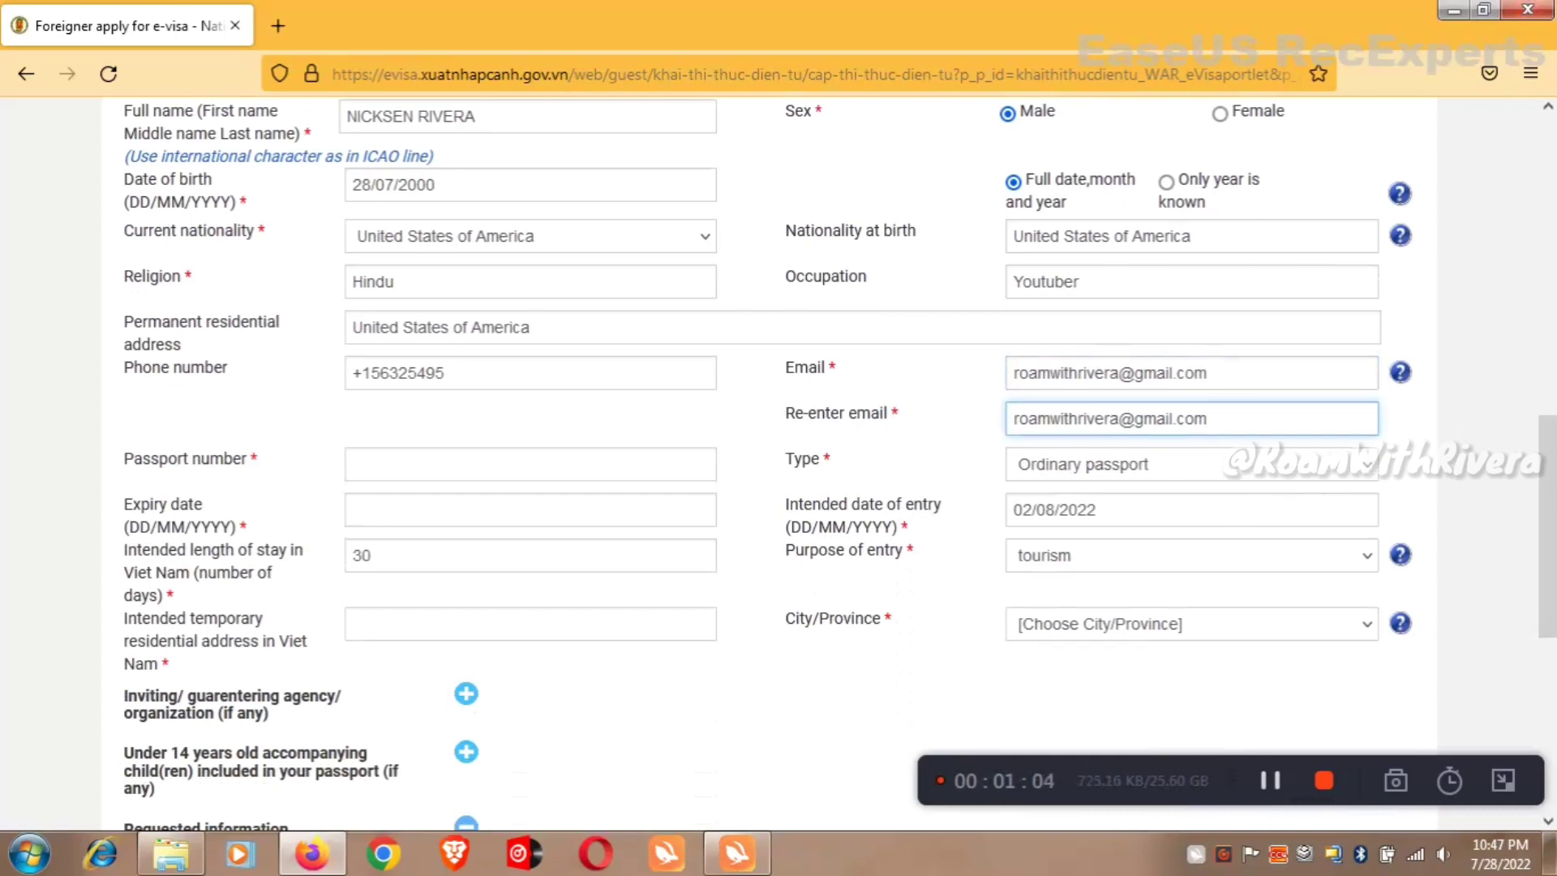
{"action": "left_click", "coordinate": [478, 466]}
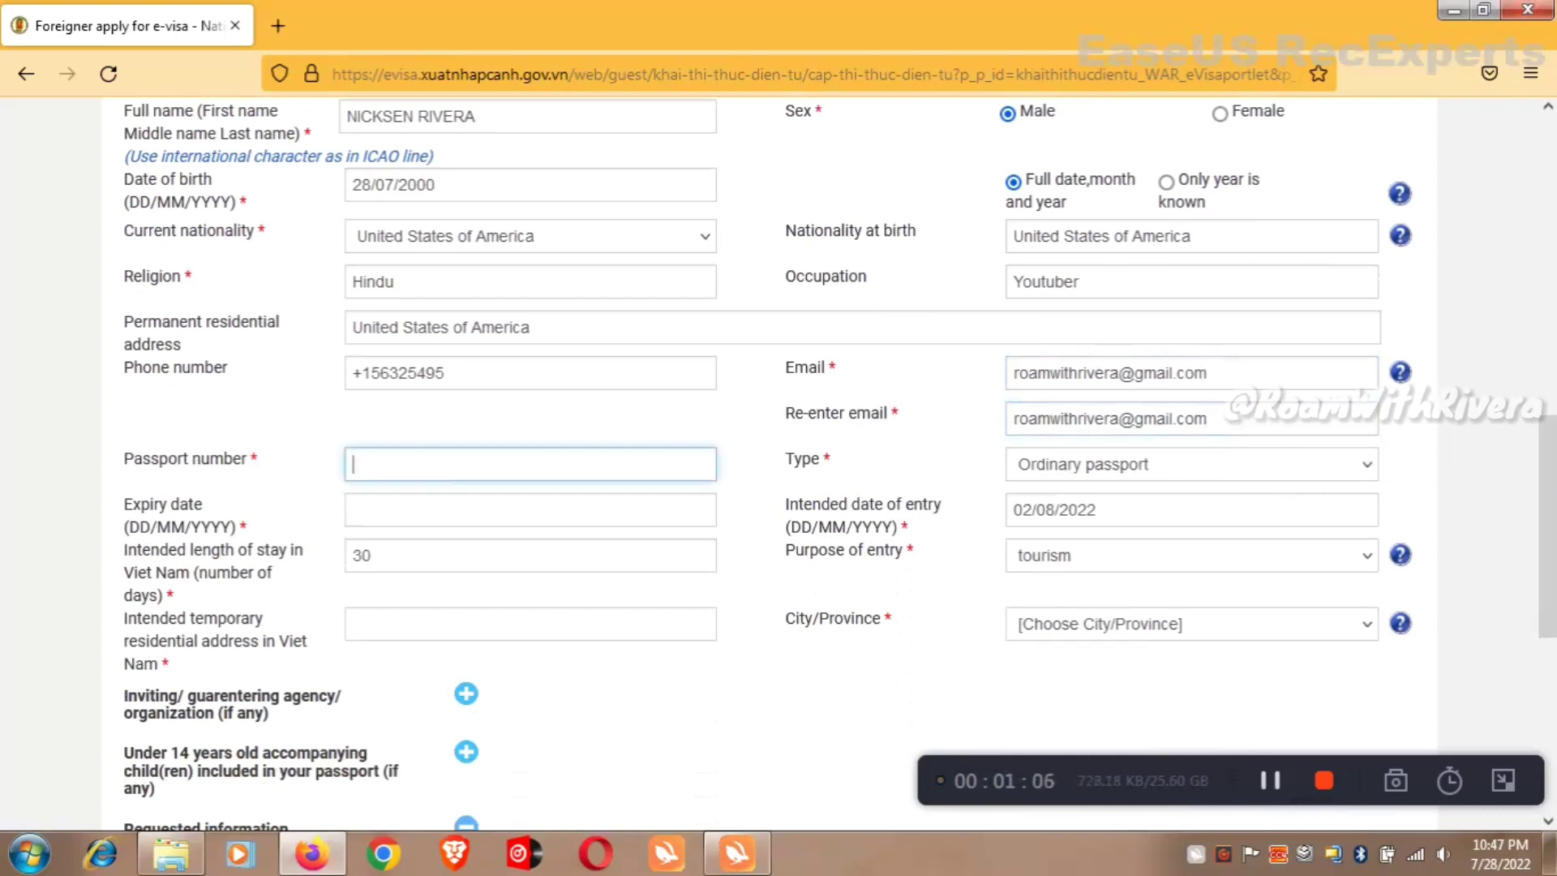
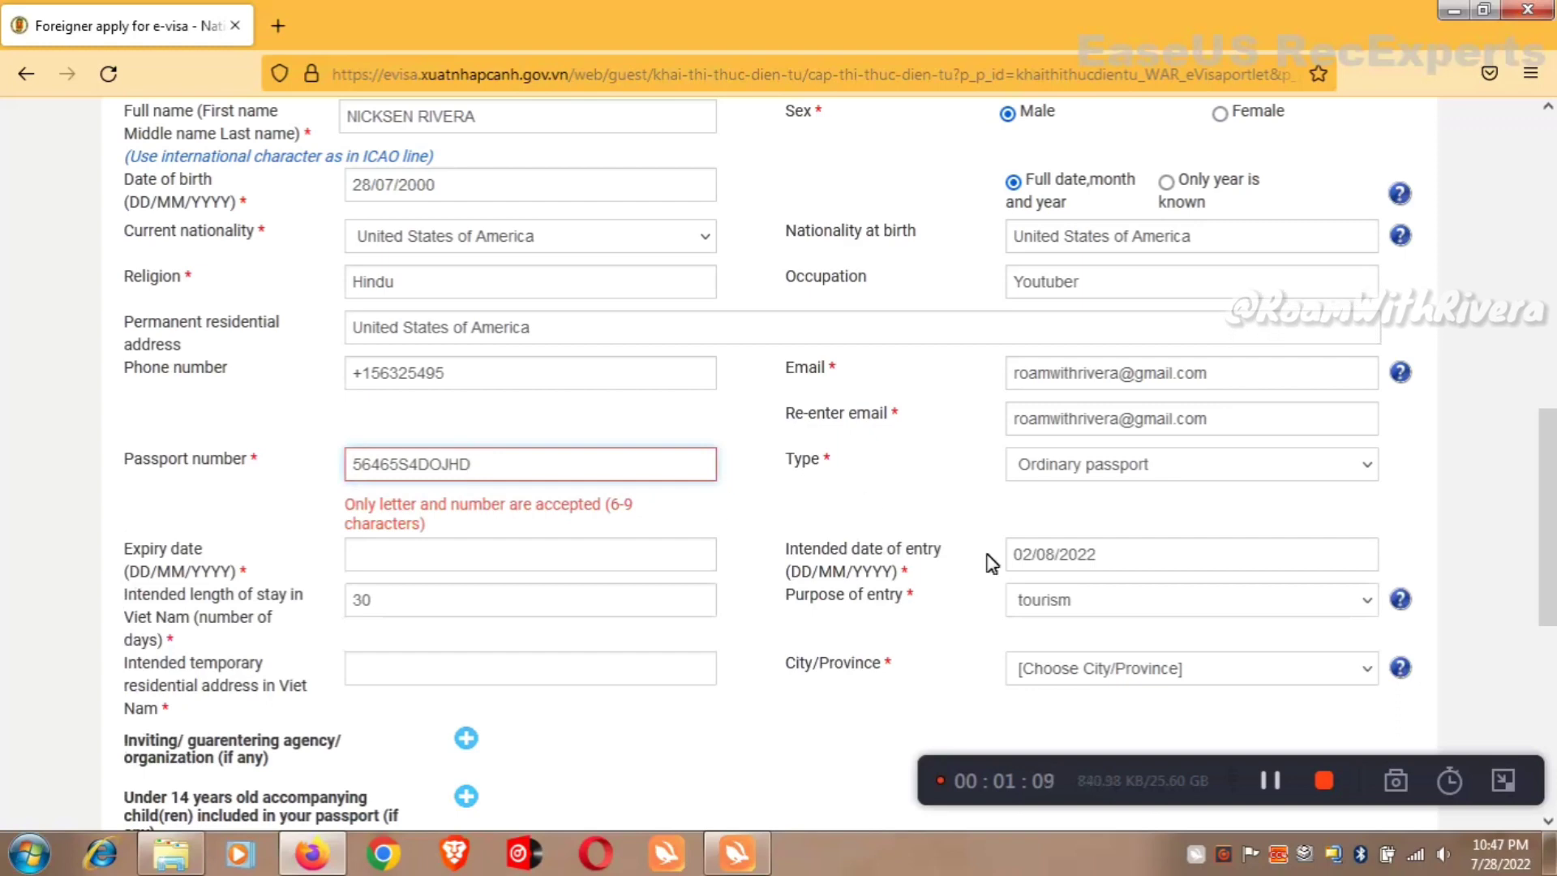
{"action": "left_click", "coordinate": [1058, 465]}
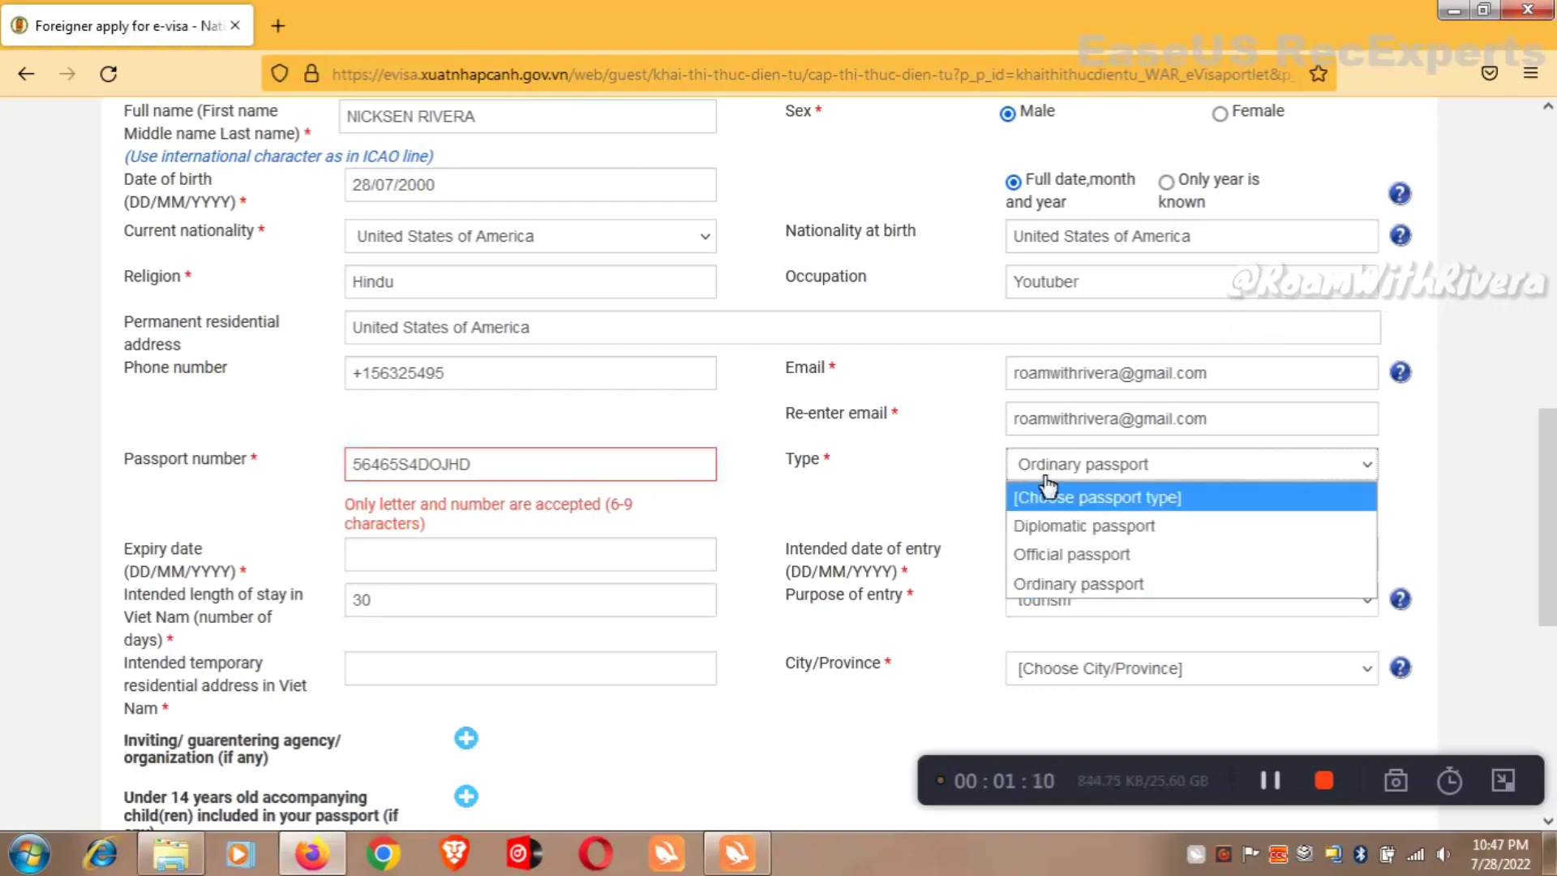
Keep an Ordinary passport, trim the passport number, and set expiry 16/07/2026.
{"action": "left_click", "coordinate": [1084, 585]}
{"action": "left_click_drag", "start_coordinate": [481, 465], "coordinate": [460, 465]}
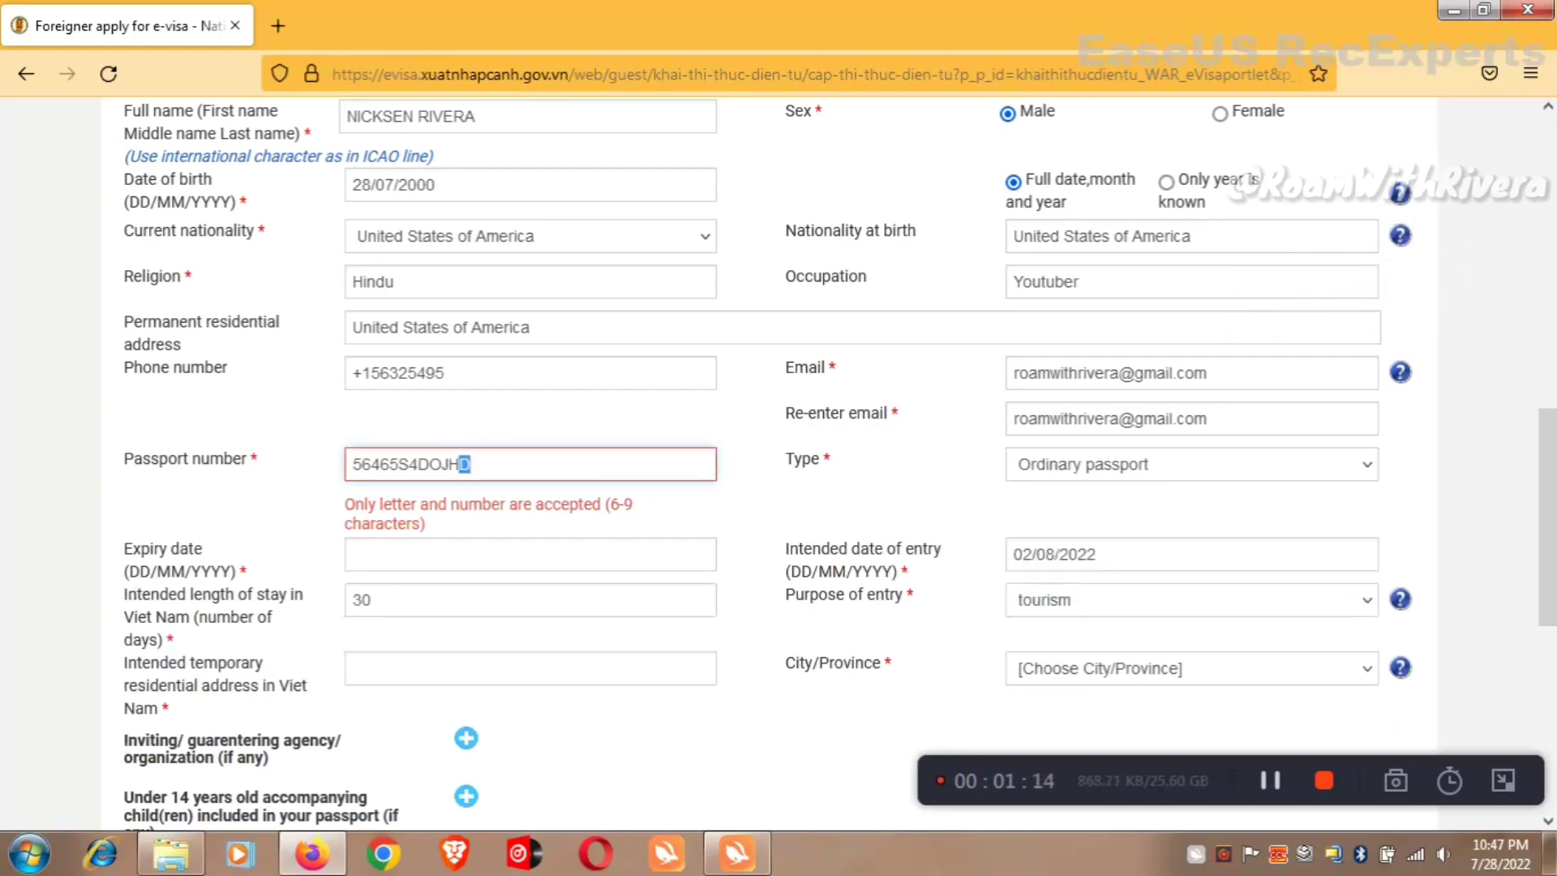
{"action": "key", "text": "BackSpace"}
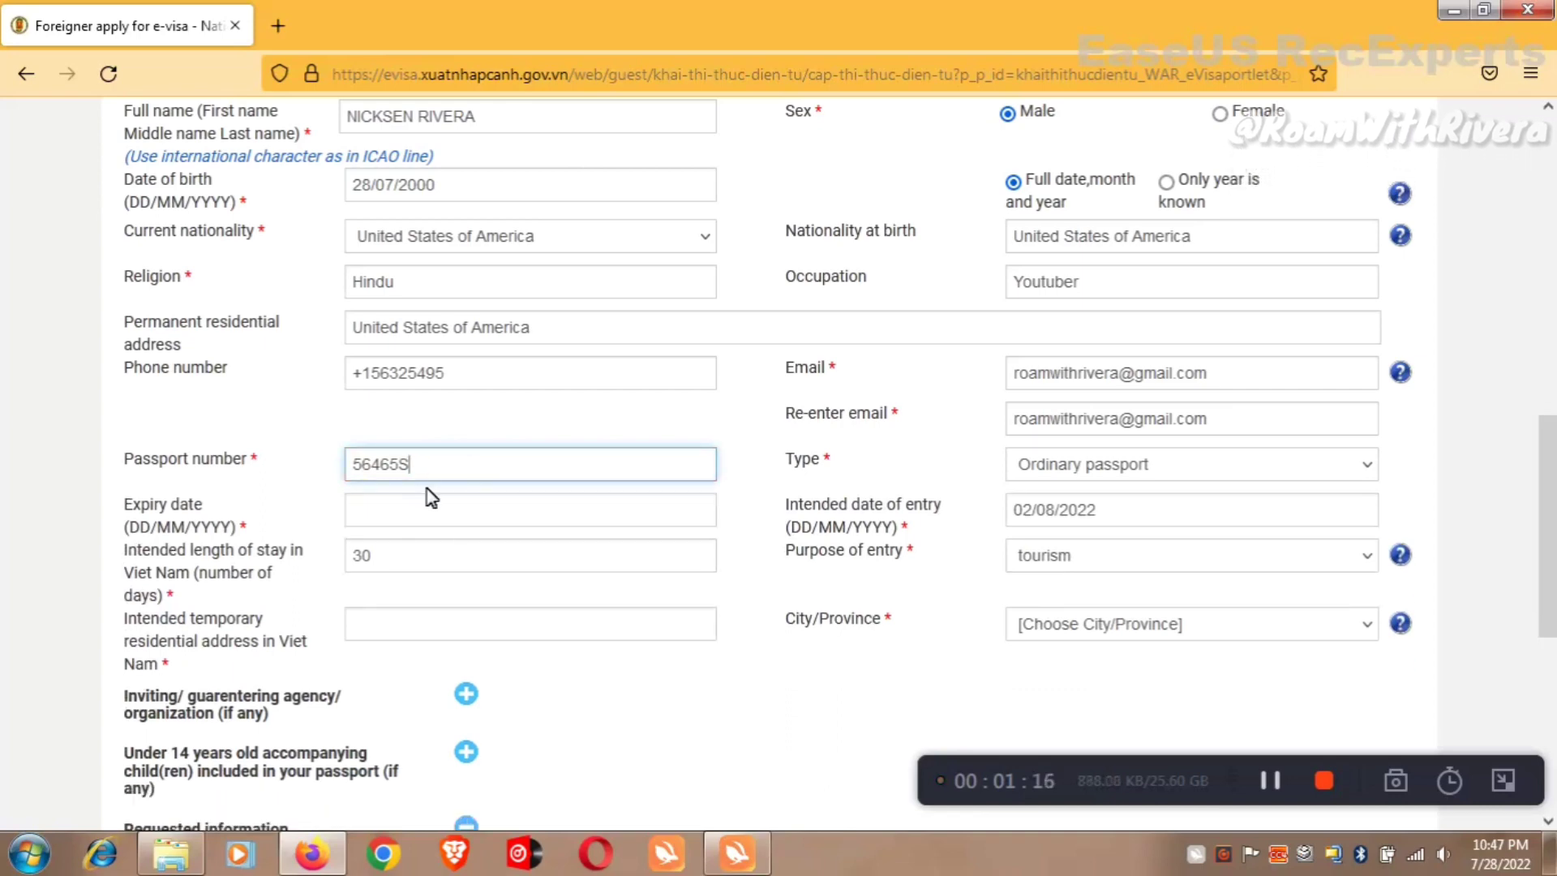
{"action": "left_click", "coordinate": [430, 507]}
{"action": "left_click", "coordinate": [549, 547]}
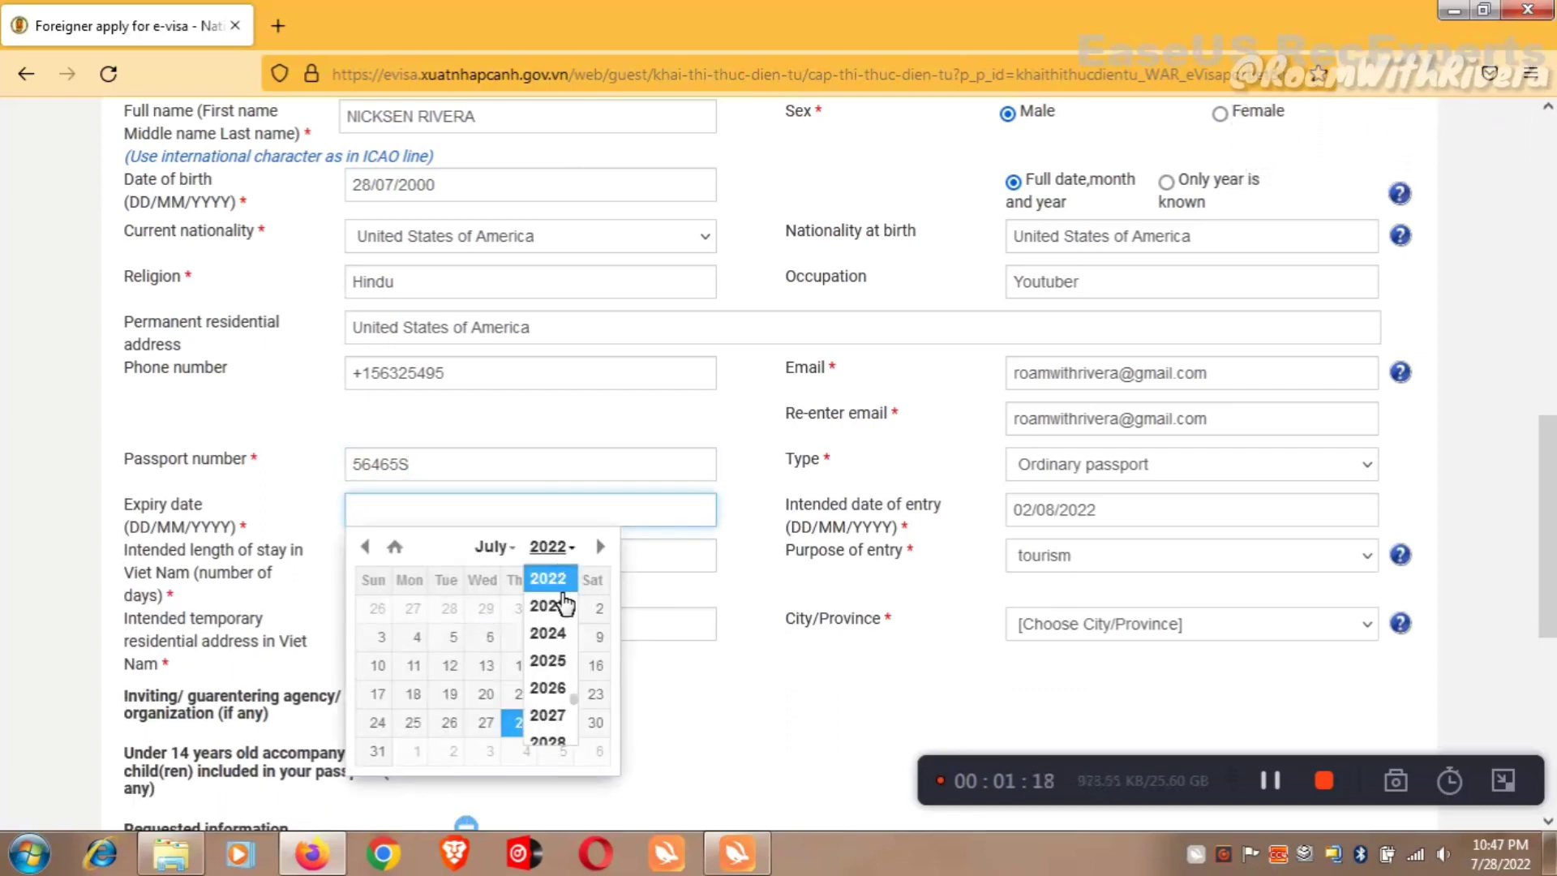
{"action": "left_click", "coordinate": [547, 688]}
{"action": "left_click", "coordinate": [523, 665]}
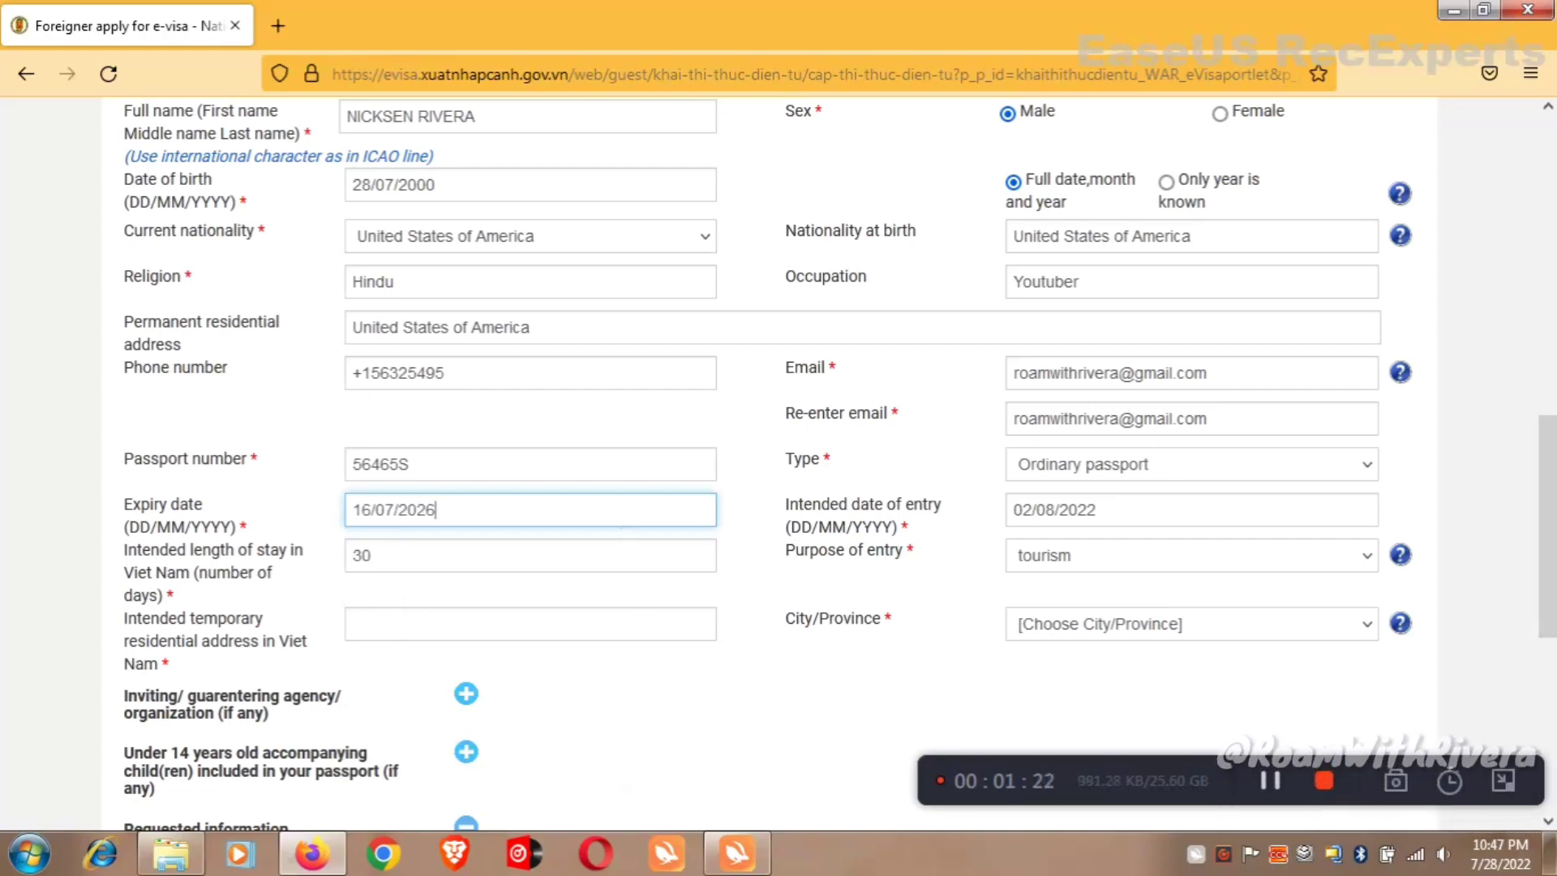
Set the intended entry date to 05/08/2022 and the length of stay to 10 days.
{"action": "scroll", "coordinate": [861, 517], "scroll_direction": "down", "scroll_amount": 1}
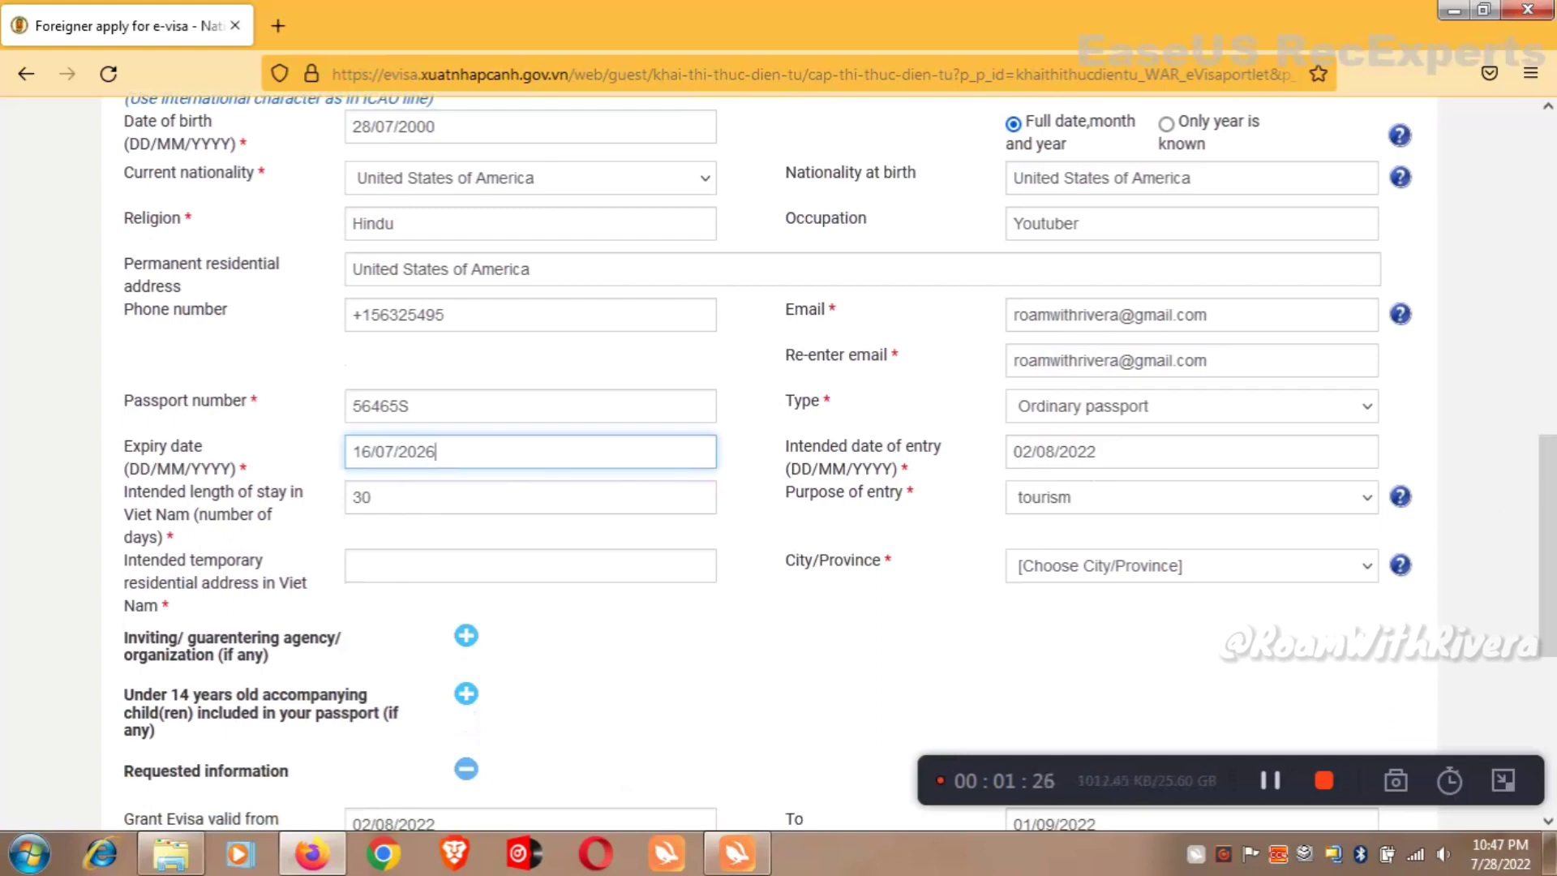
{"action": "left_click", "coordinate": [1096, 451]}
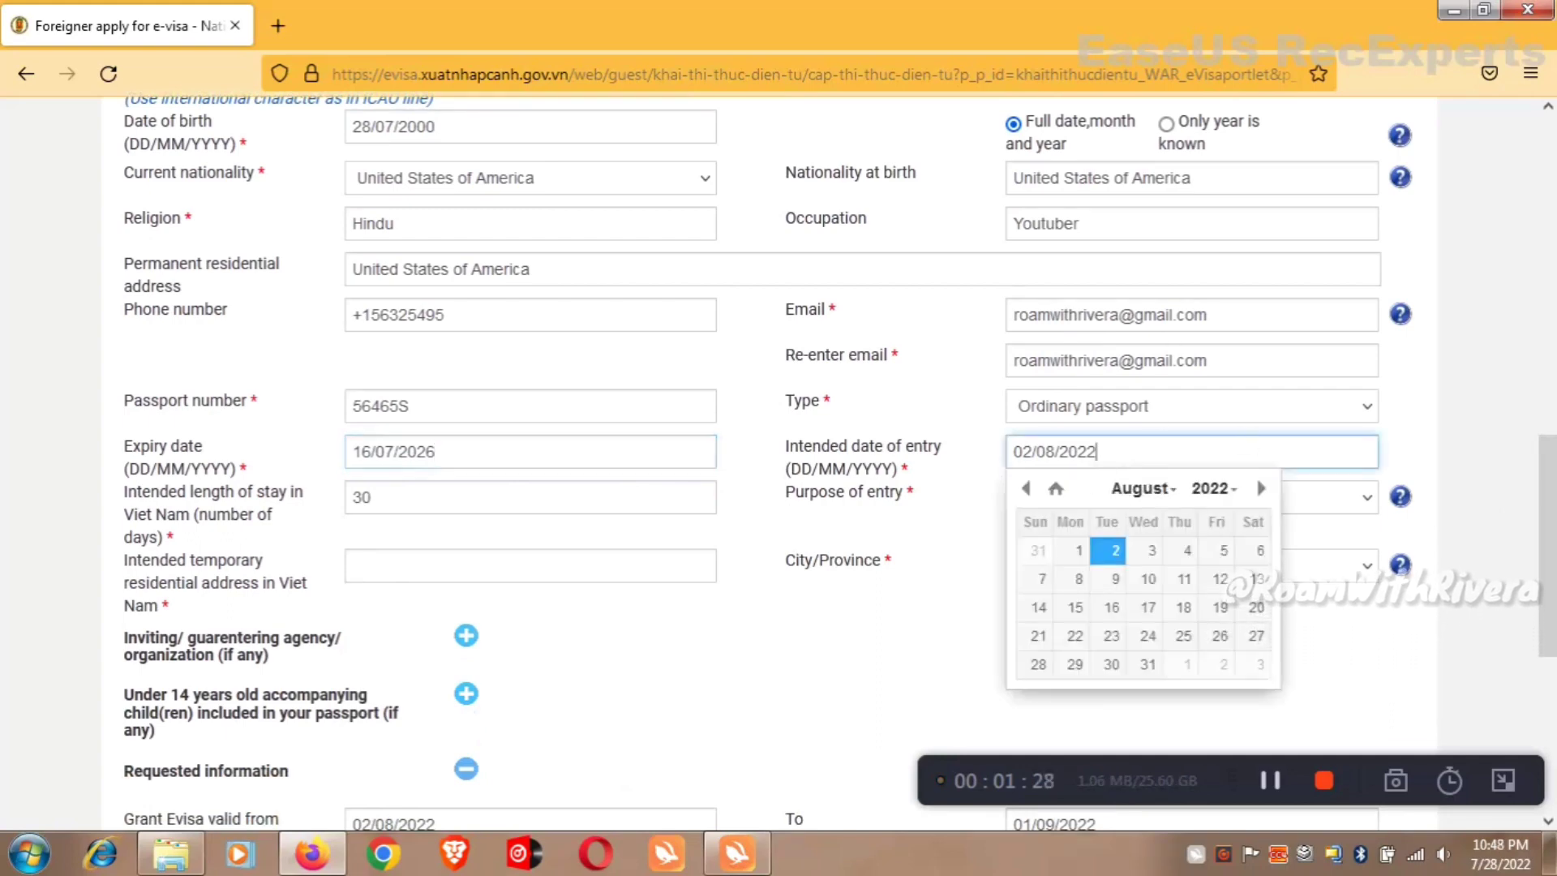
{"action": "left_click", "coordinate": [1218, 550]}
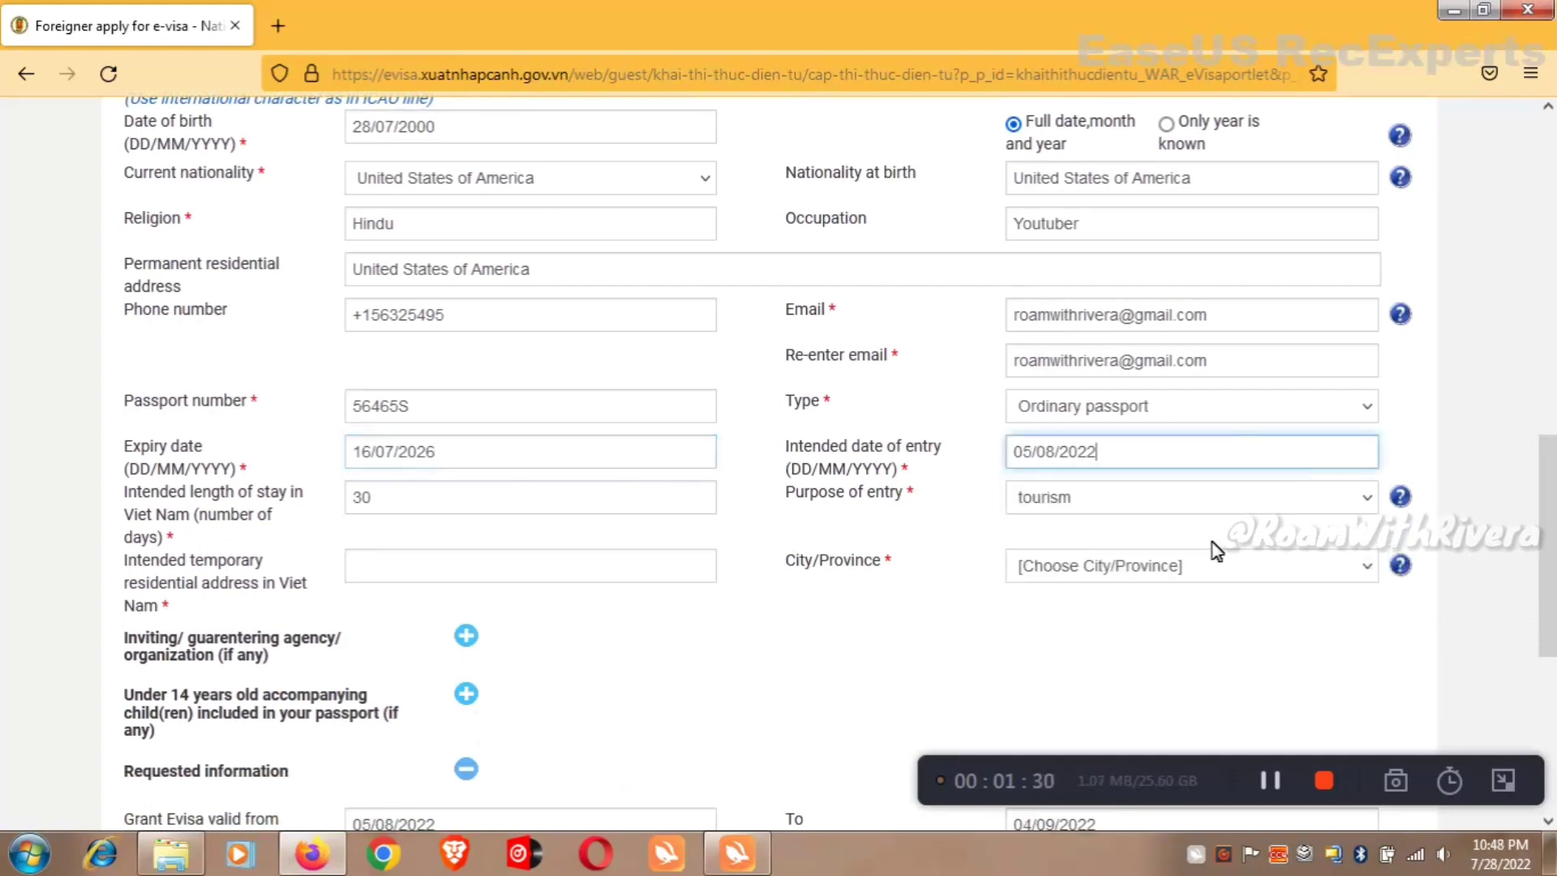
{"action": "left_click", "coordinate": [1167, 451]}
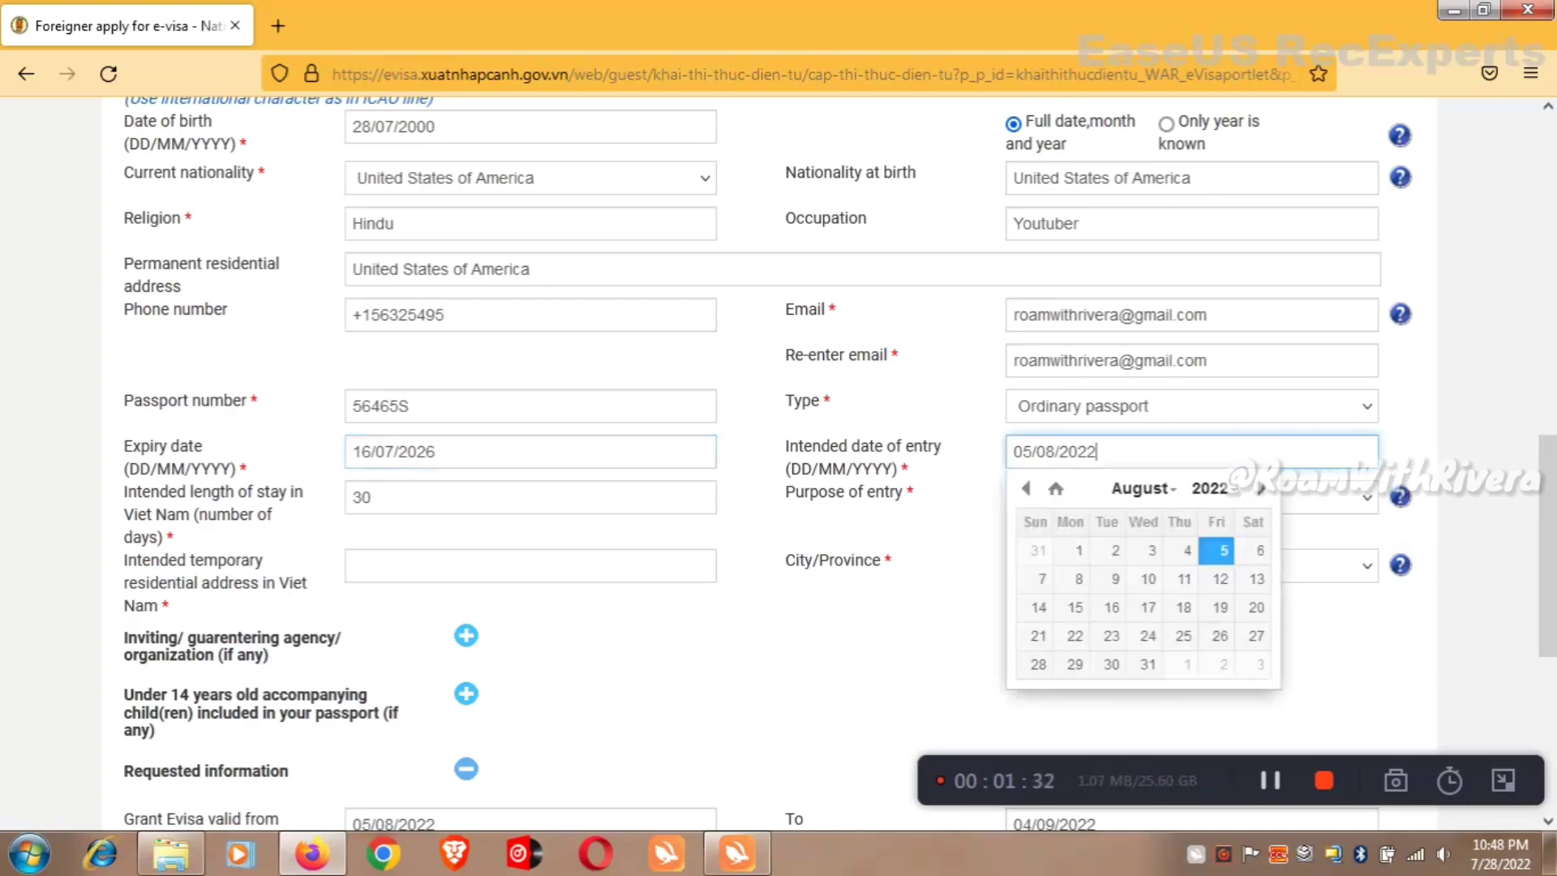
{"action": "left_click", "coordinate": [1218, 551]}
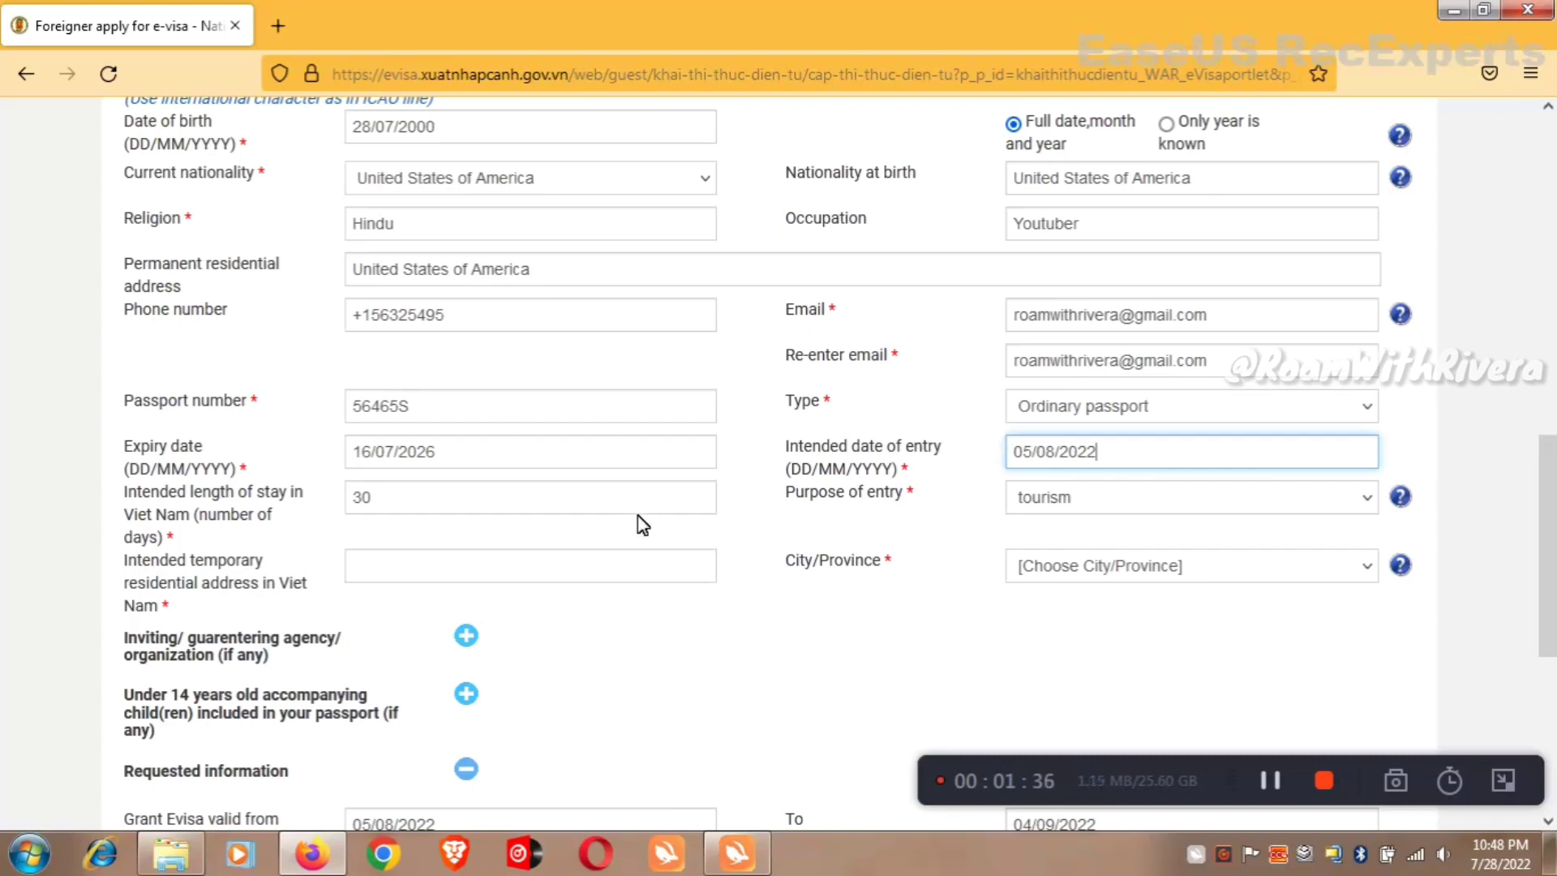
{"action": "left_click", "coordinate": [591, 501]}
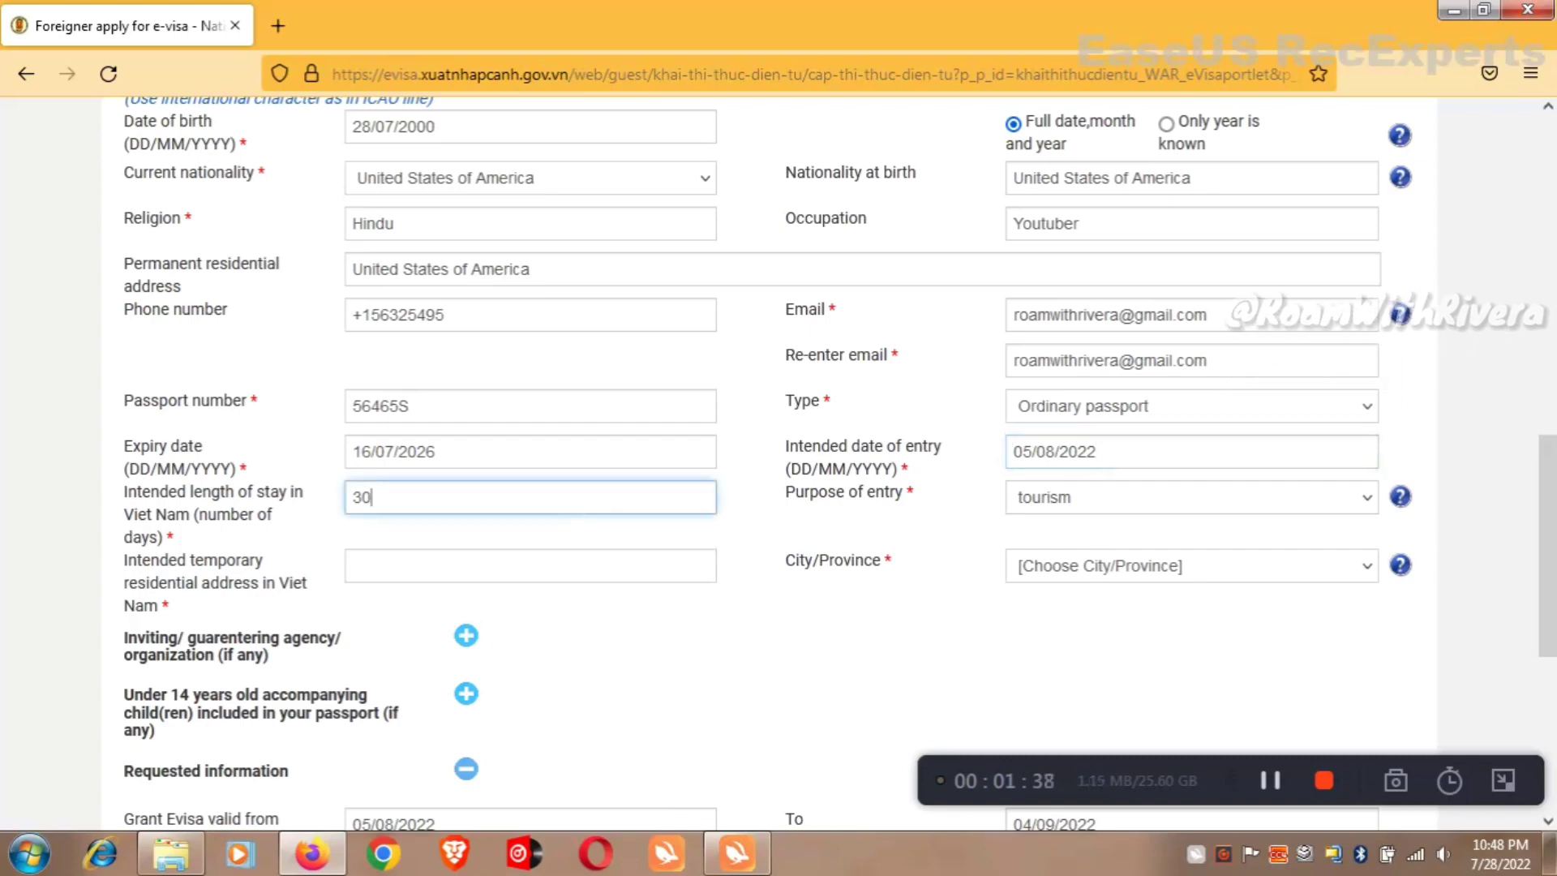
{"action": "type", "text": "10"}
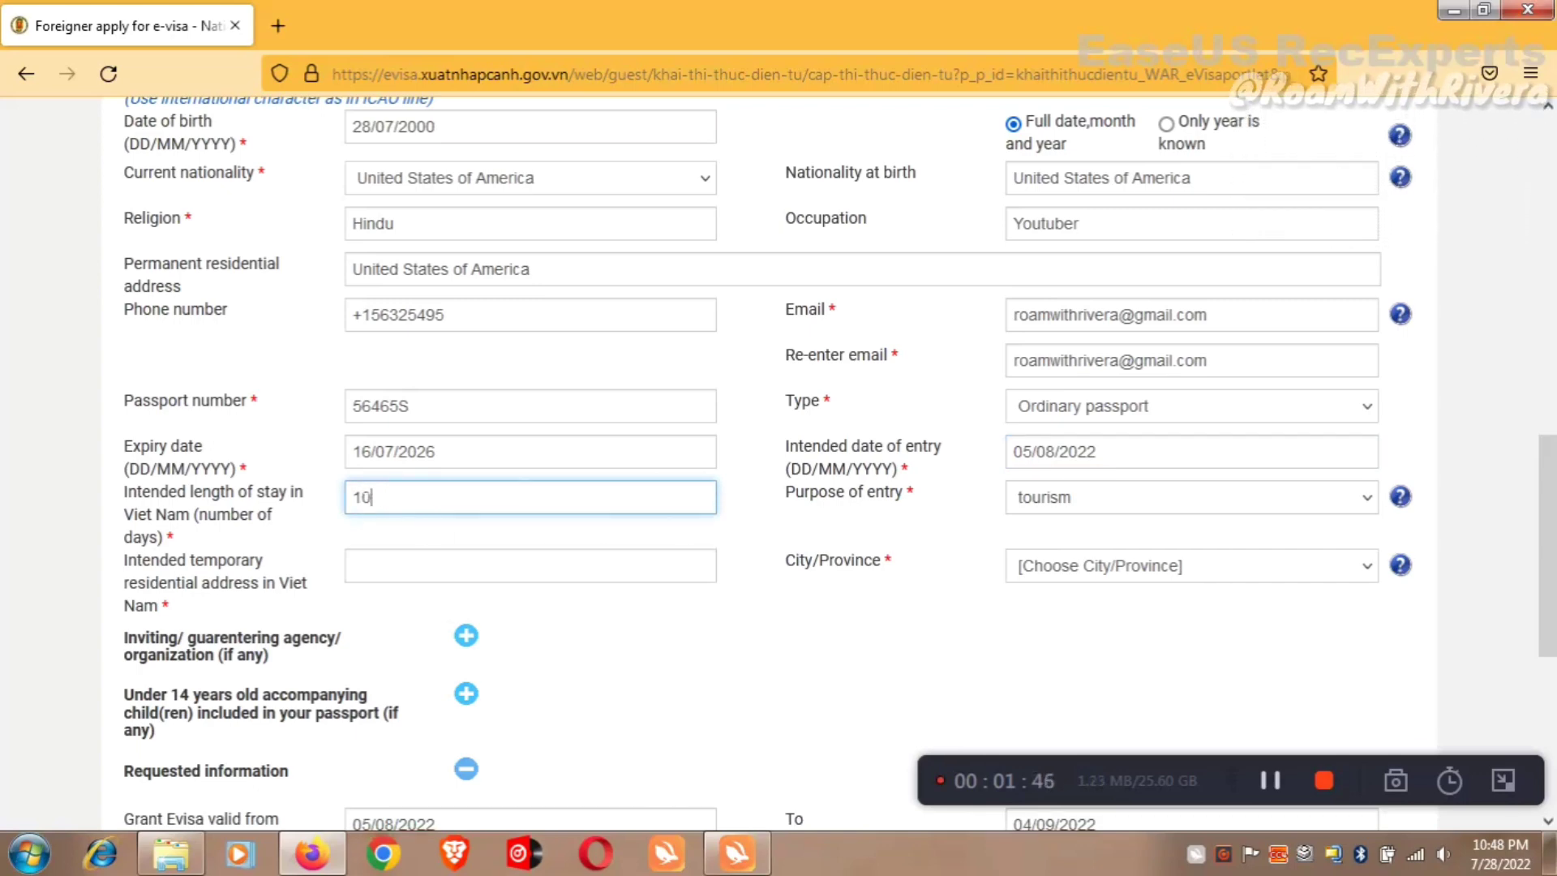
Keep Tourism as entry purpose, enter the temporary Vietnam address, and choose BAC KAN province.
{"action": "left_click", "coordinate": [1057, 501]}
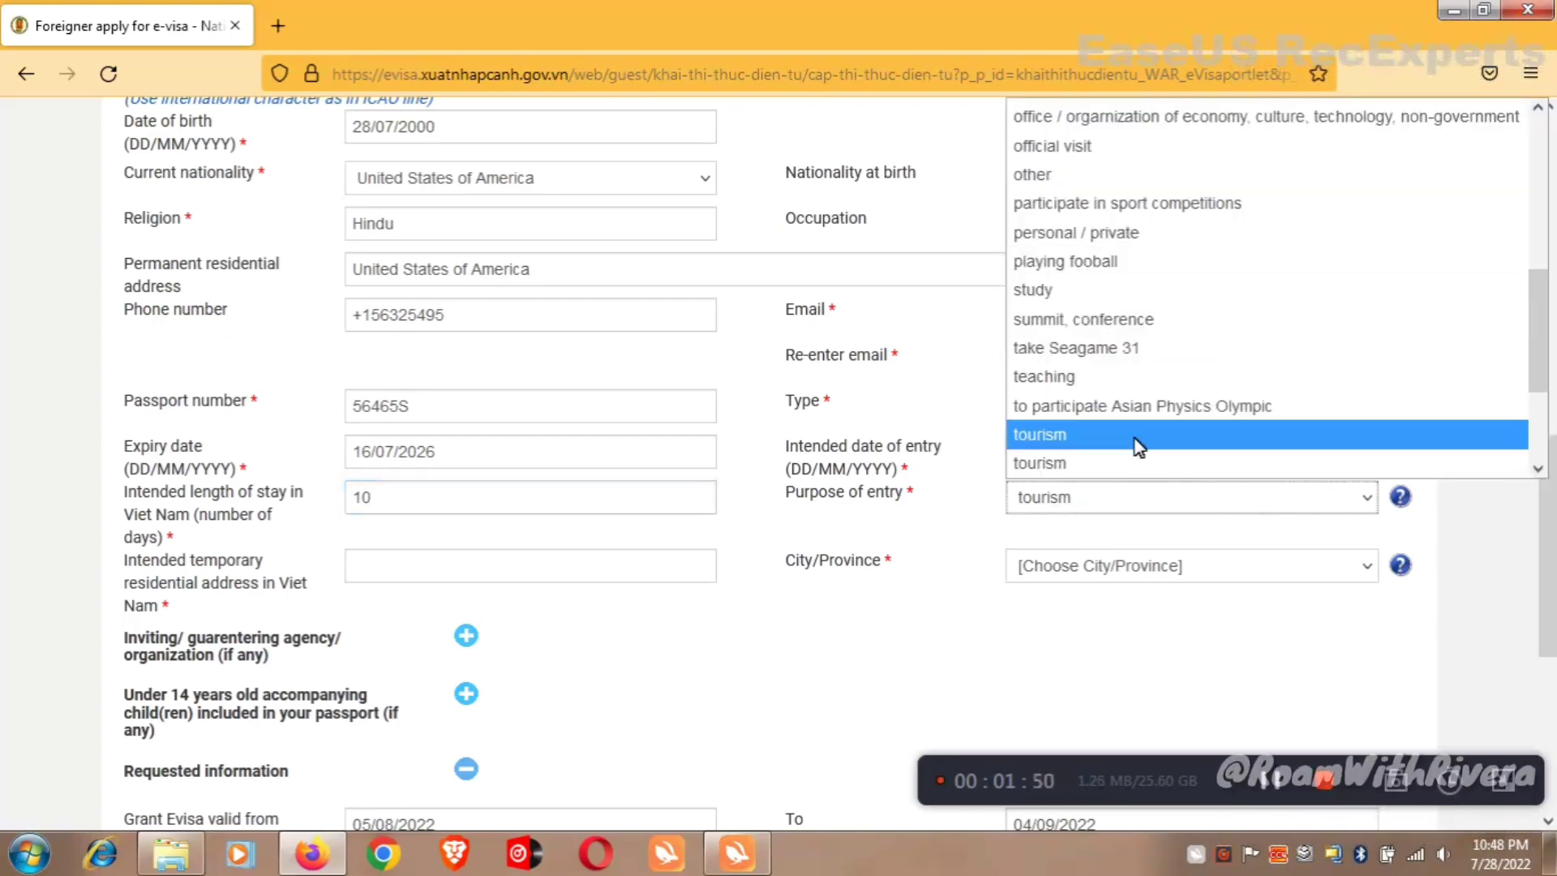
{"action": "left_click", "coordinate": [1115, 459]}
{"action": "scroll", "coordinate": [1054, 341], "scroll_direction": "down", "scroll_amount": 3}
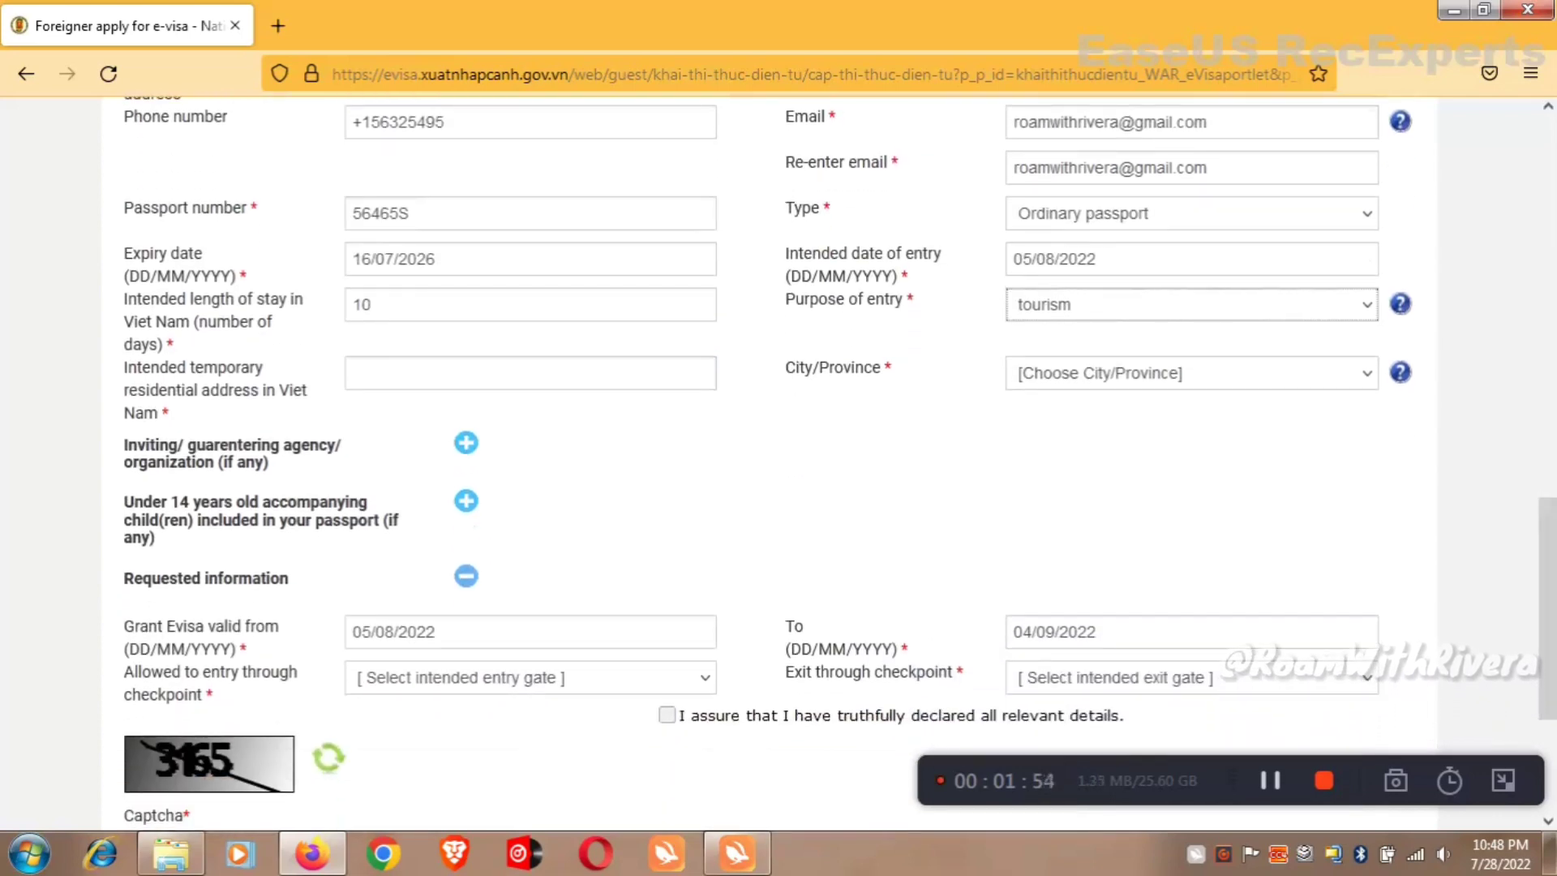
{"action": "left_click", "coordinate": [531, 373]}
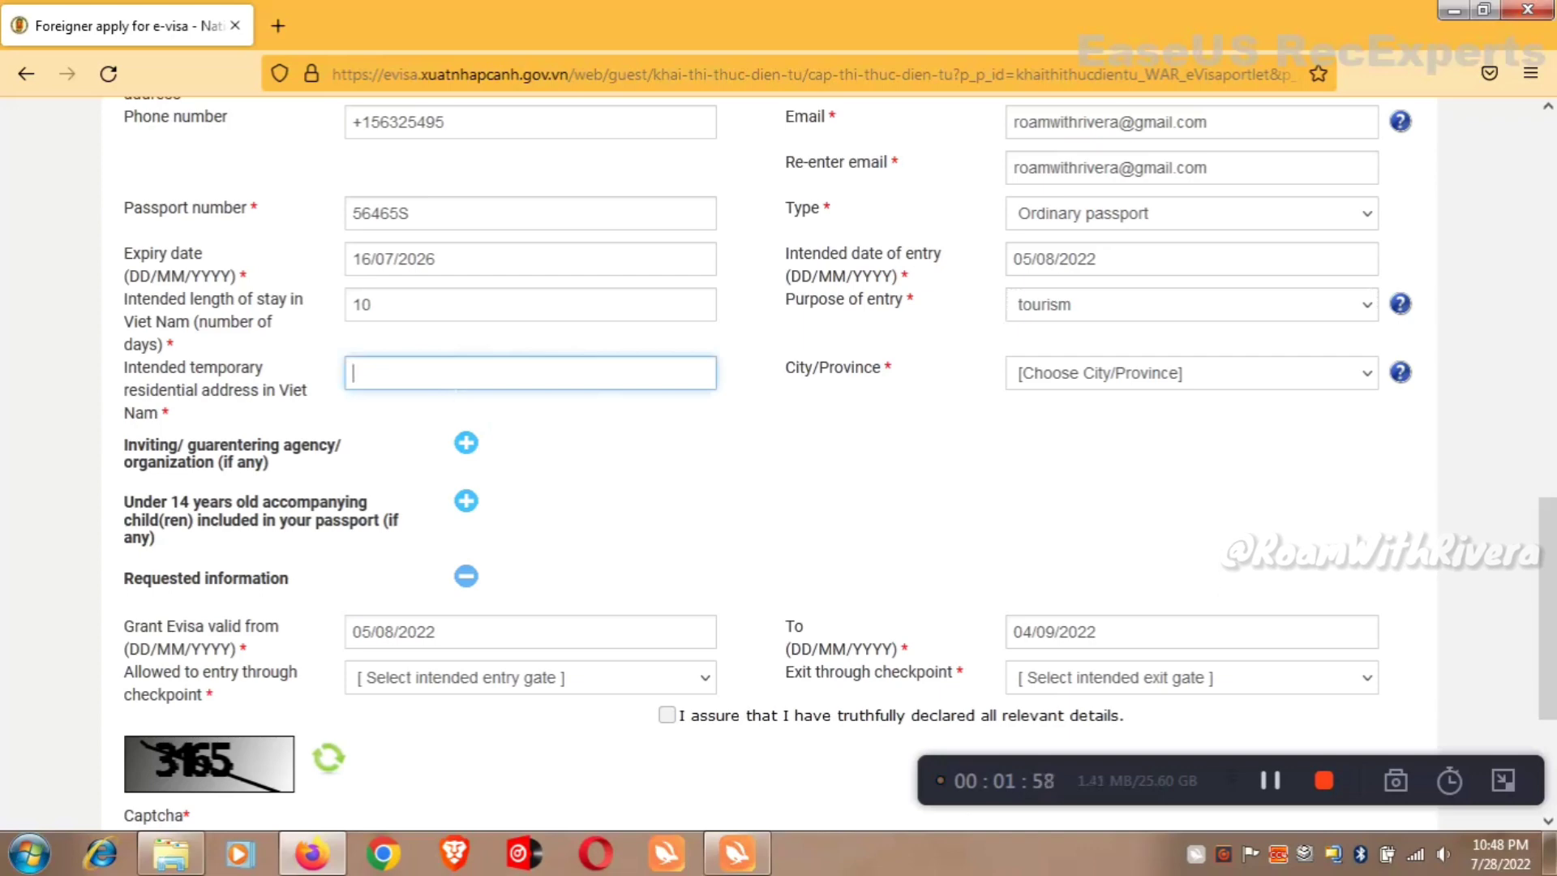
{"action": "type", "text": "Rivera street, Phu Quoc"}
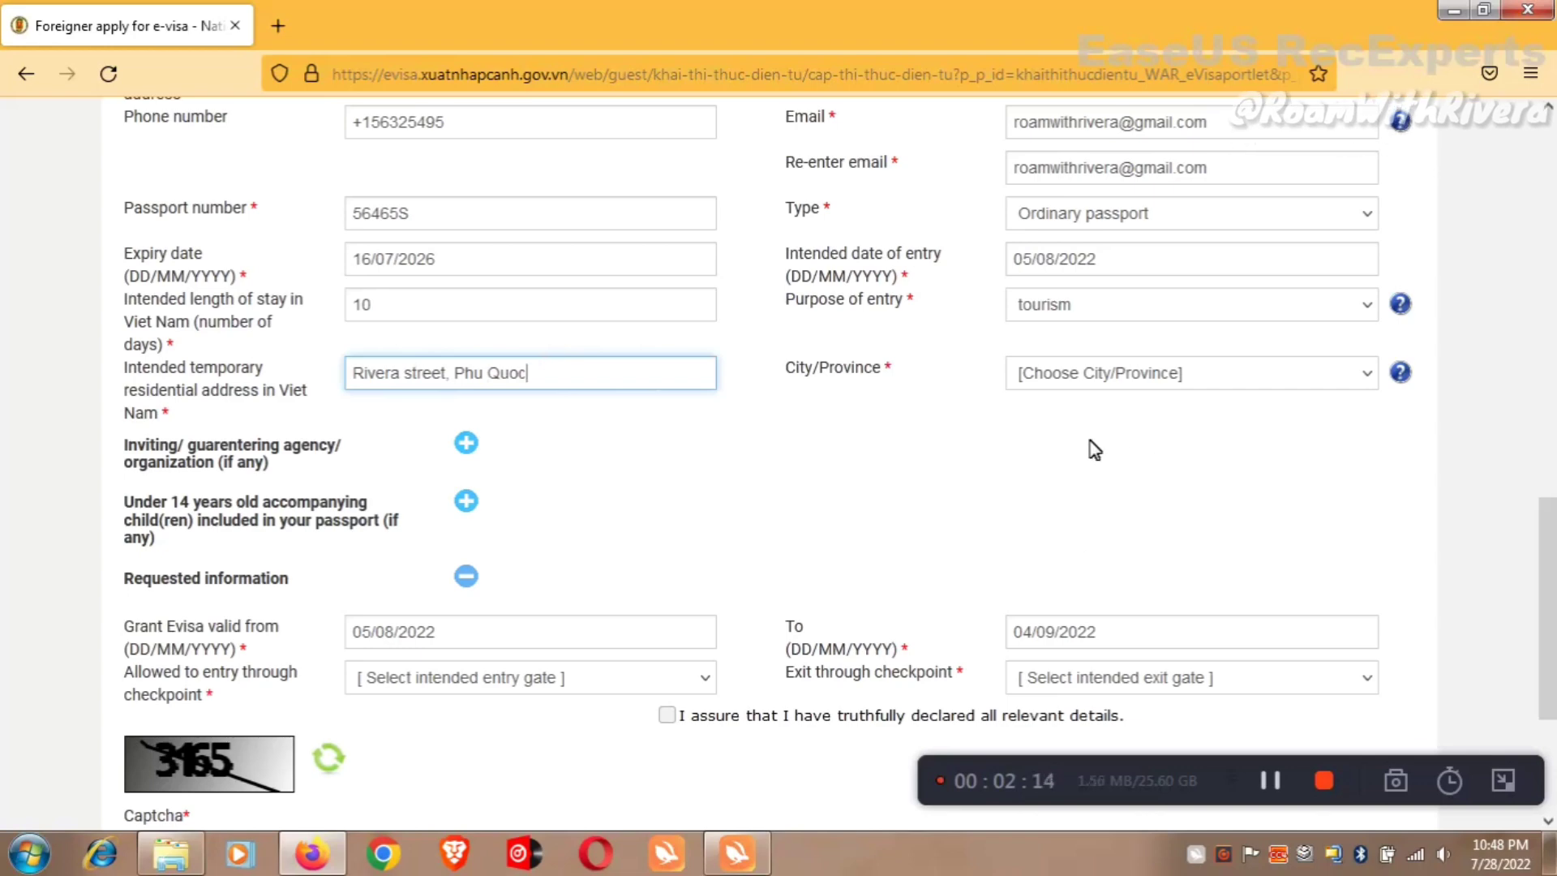
{"action": "left_click", "coordinate": [1105, 372]}
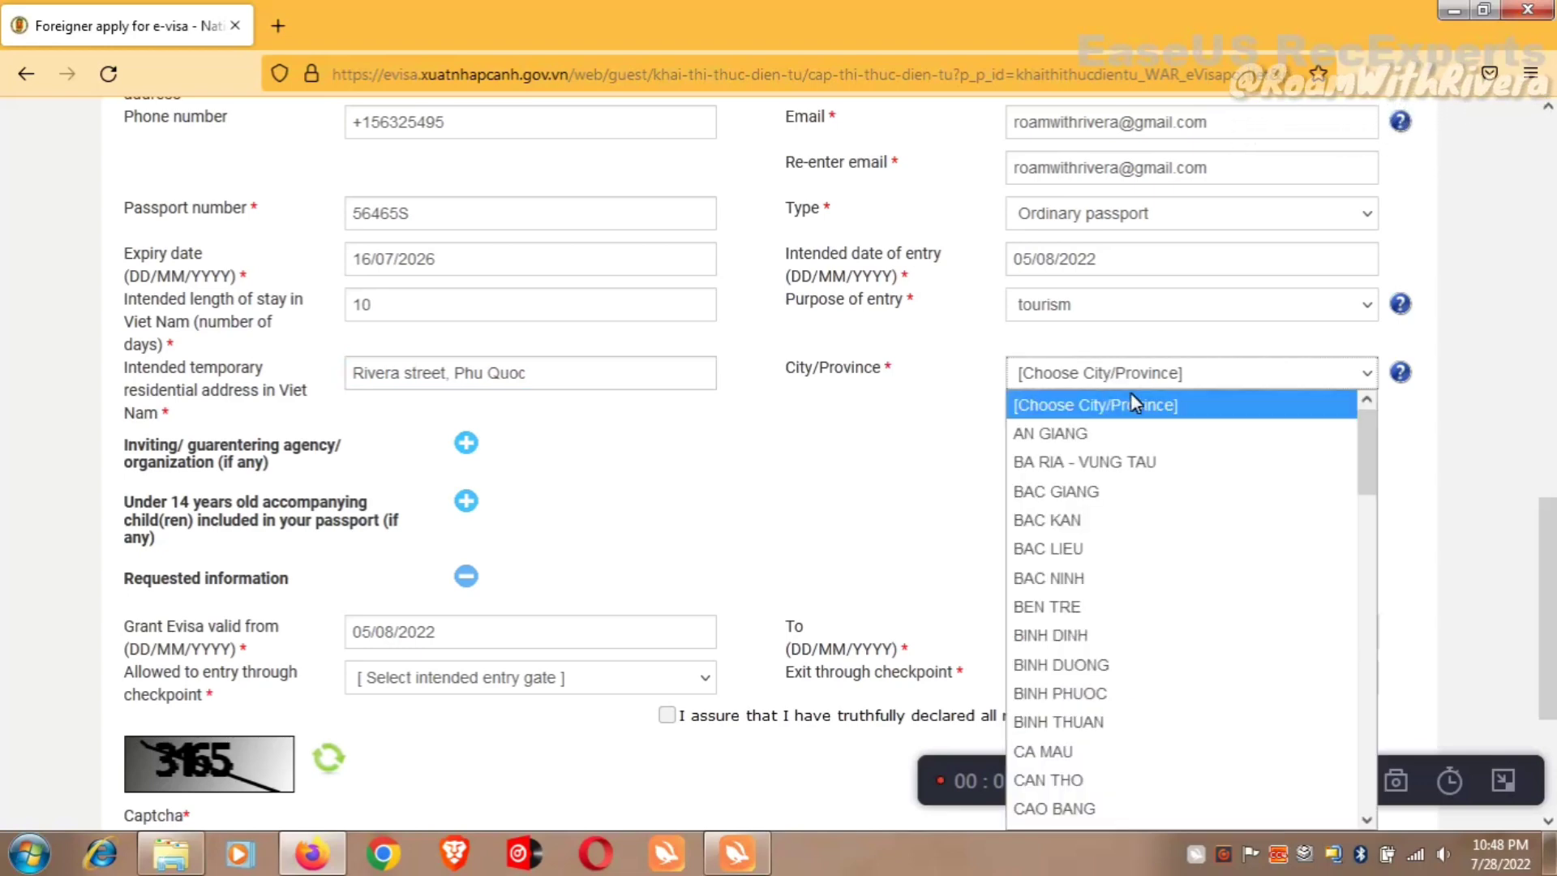
{"action": "left_click", "coordinate": [1147, 520]}
{"action": "scroll", "coordinate": [729, 227], "scroll_direction": "down", "scroll_amount": 3}
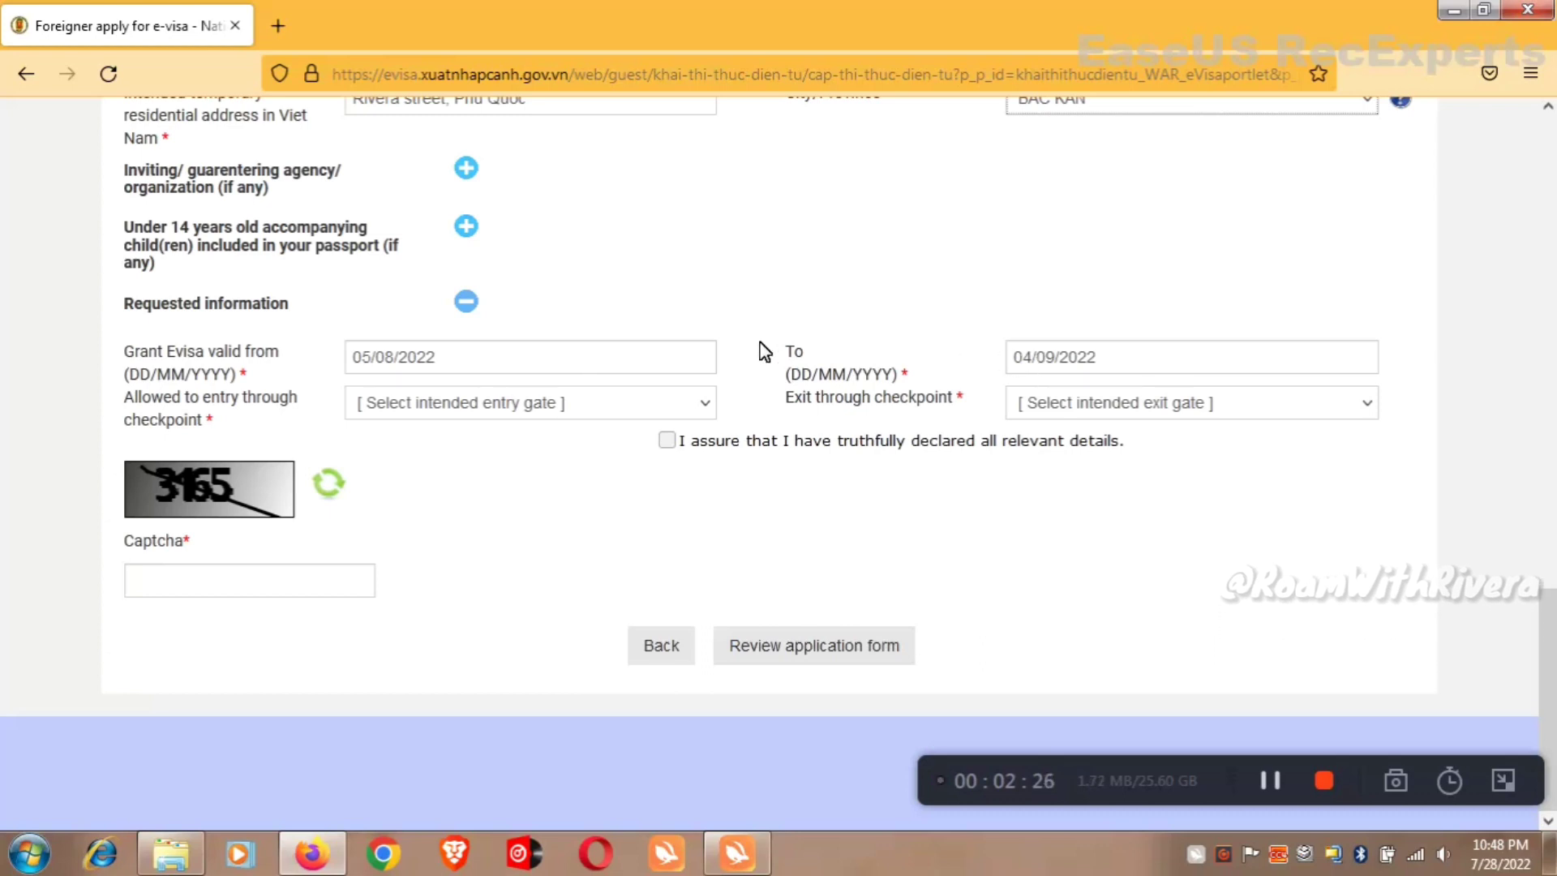
Keep valid-from 05/08/2022; set entry Phu Quoc and exit Da Nang International Airport.
{"action": "left_click", "coordinate": [438, 356]}
{"action": "key", "text": "Escape"}
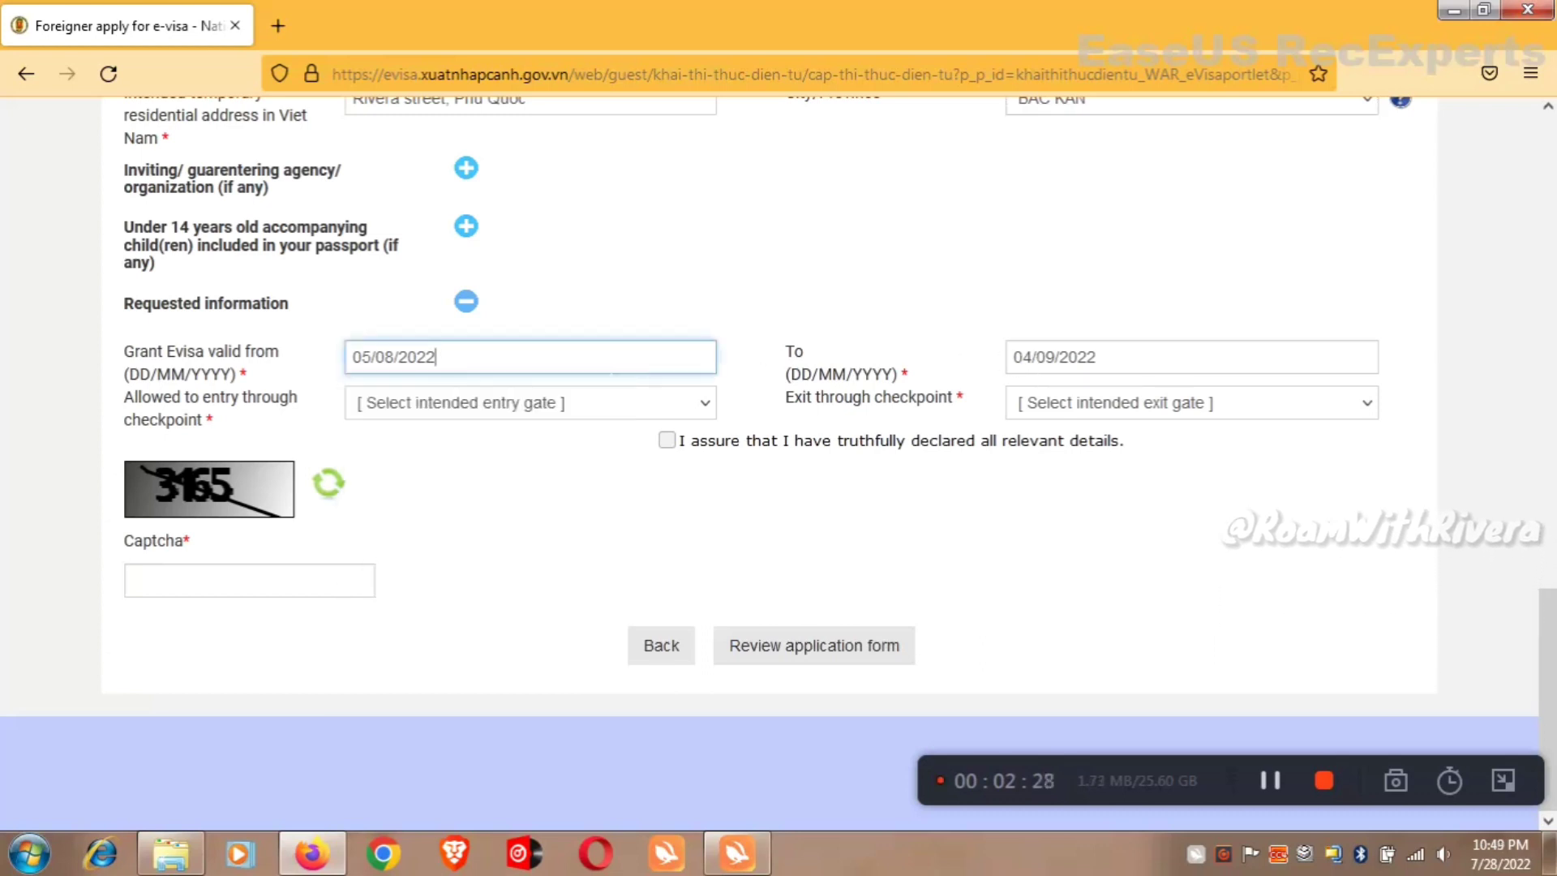
{"action": "scroll", "coordinate": [840, 462], "scroll_direction": "up", "scroll_amount": 9}
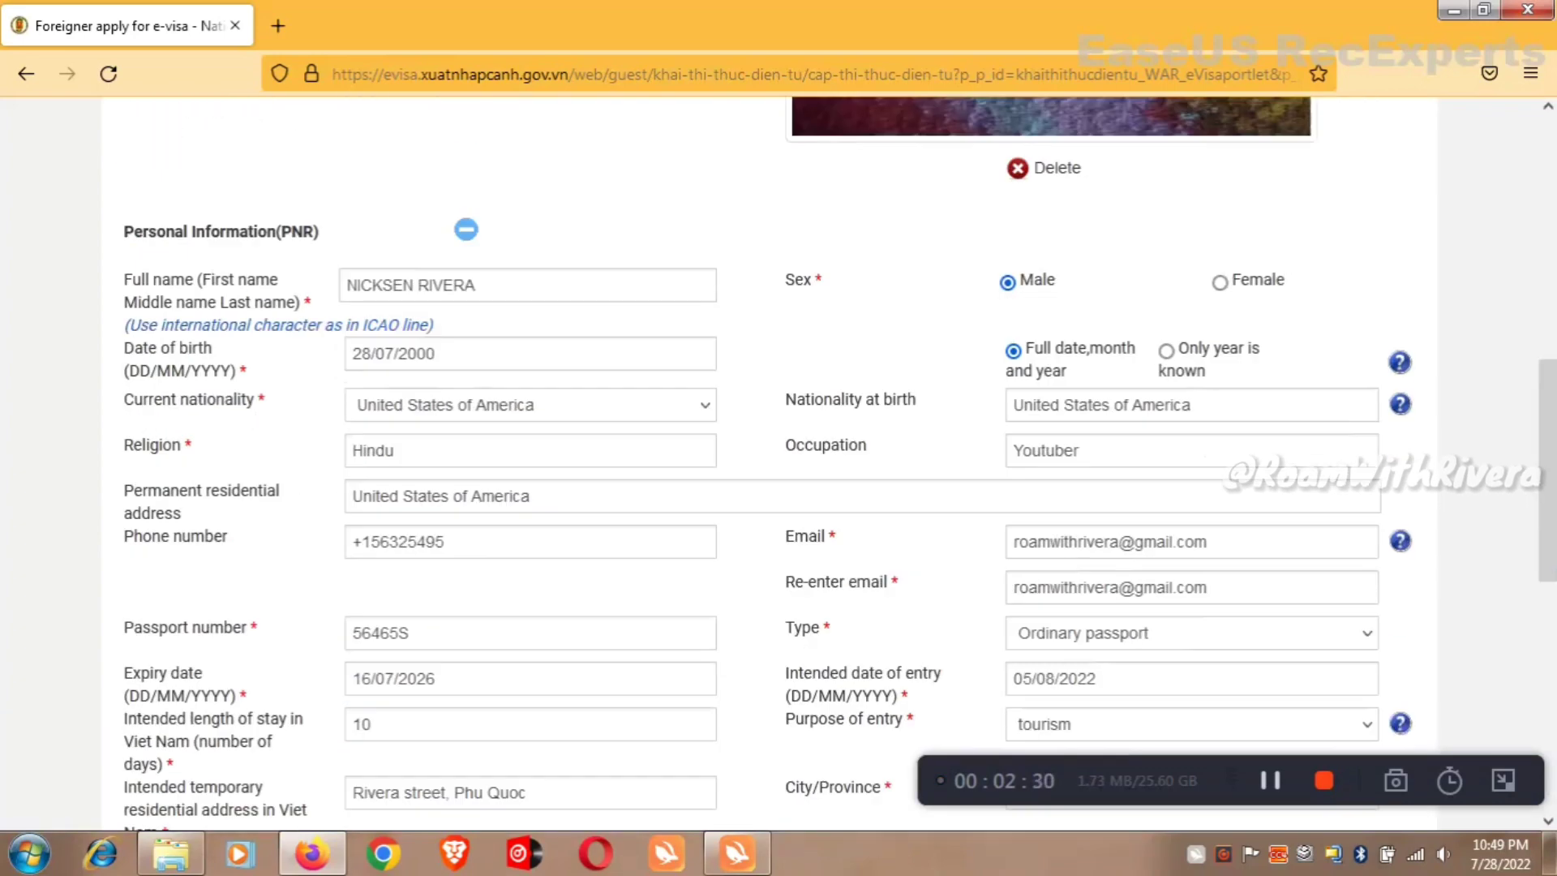
{"action": "scroll", "coordinate": [840, 462], "scroll_direction": "down", "scroll_amount": 7}
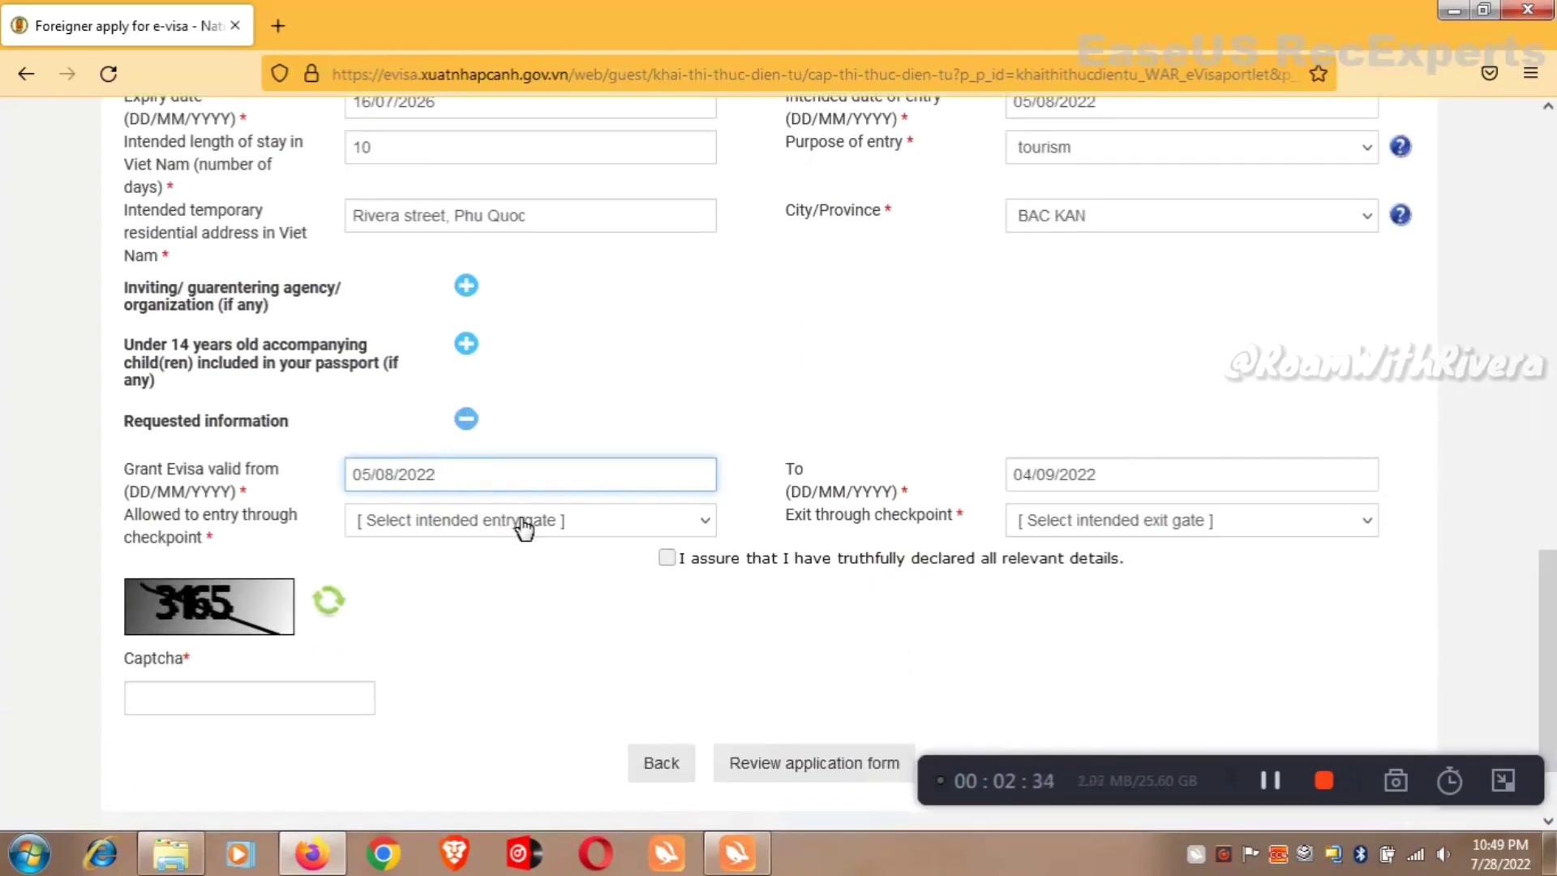
{"action": "left_click", "coordinate": [486, 526]}
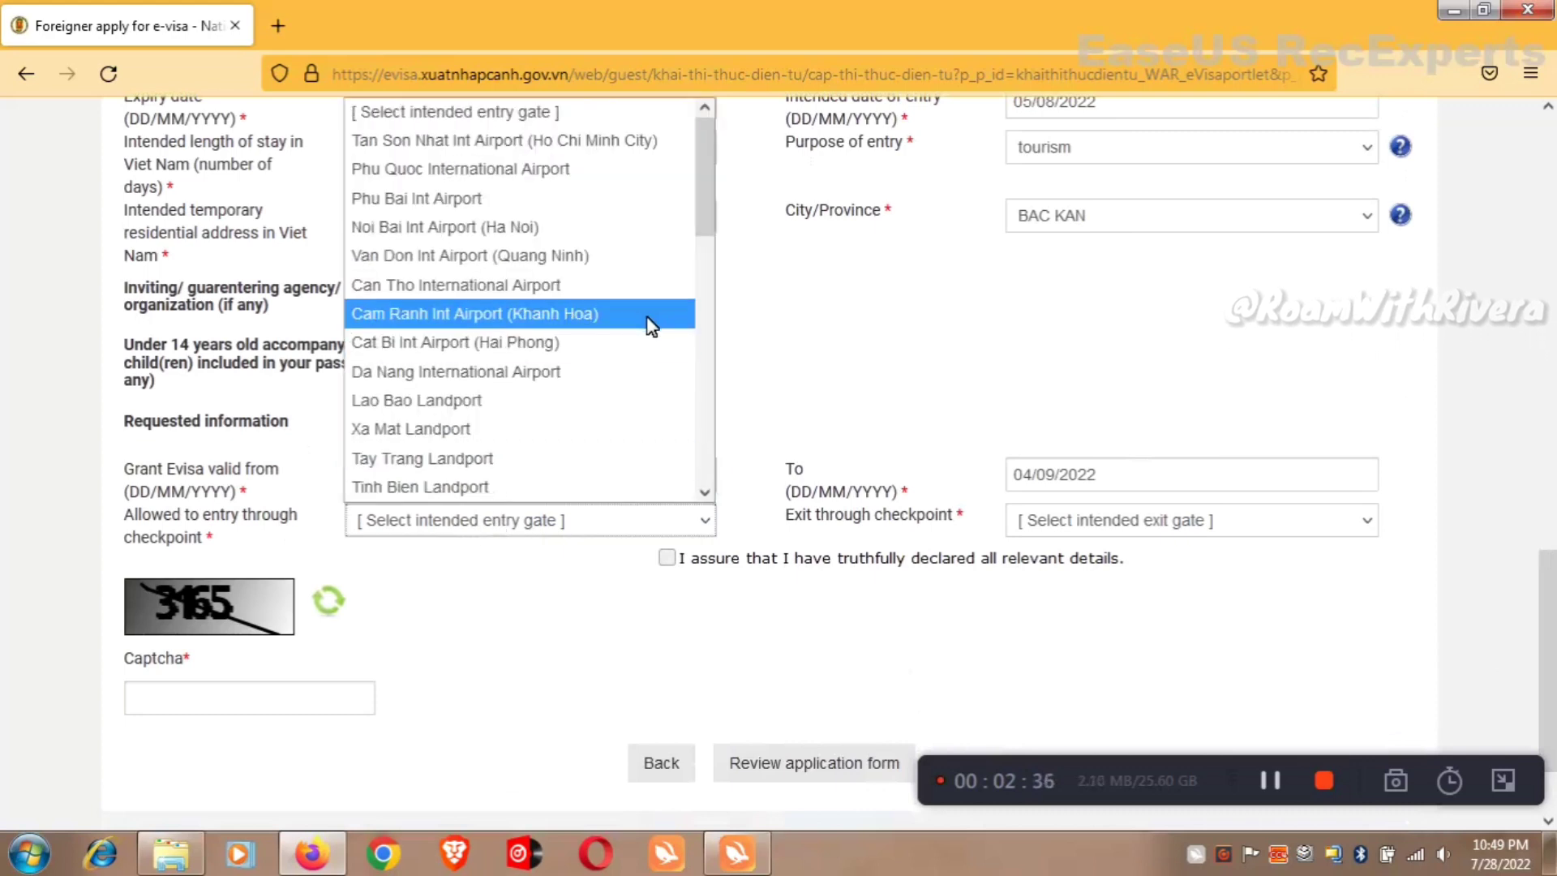
{"action": "left_click", "coordinate": [599, 184]}
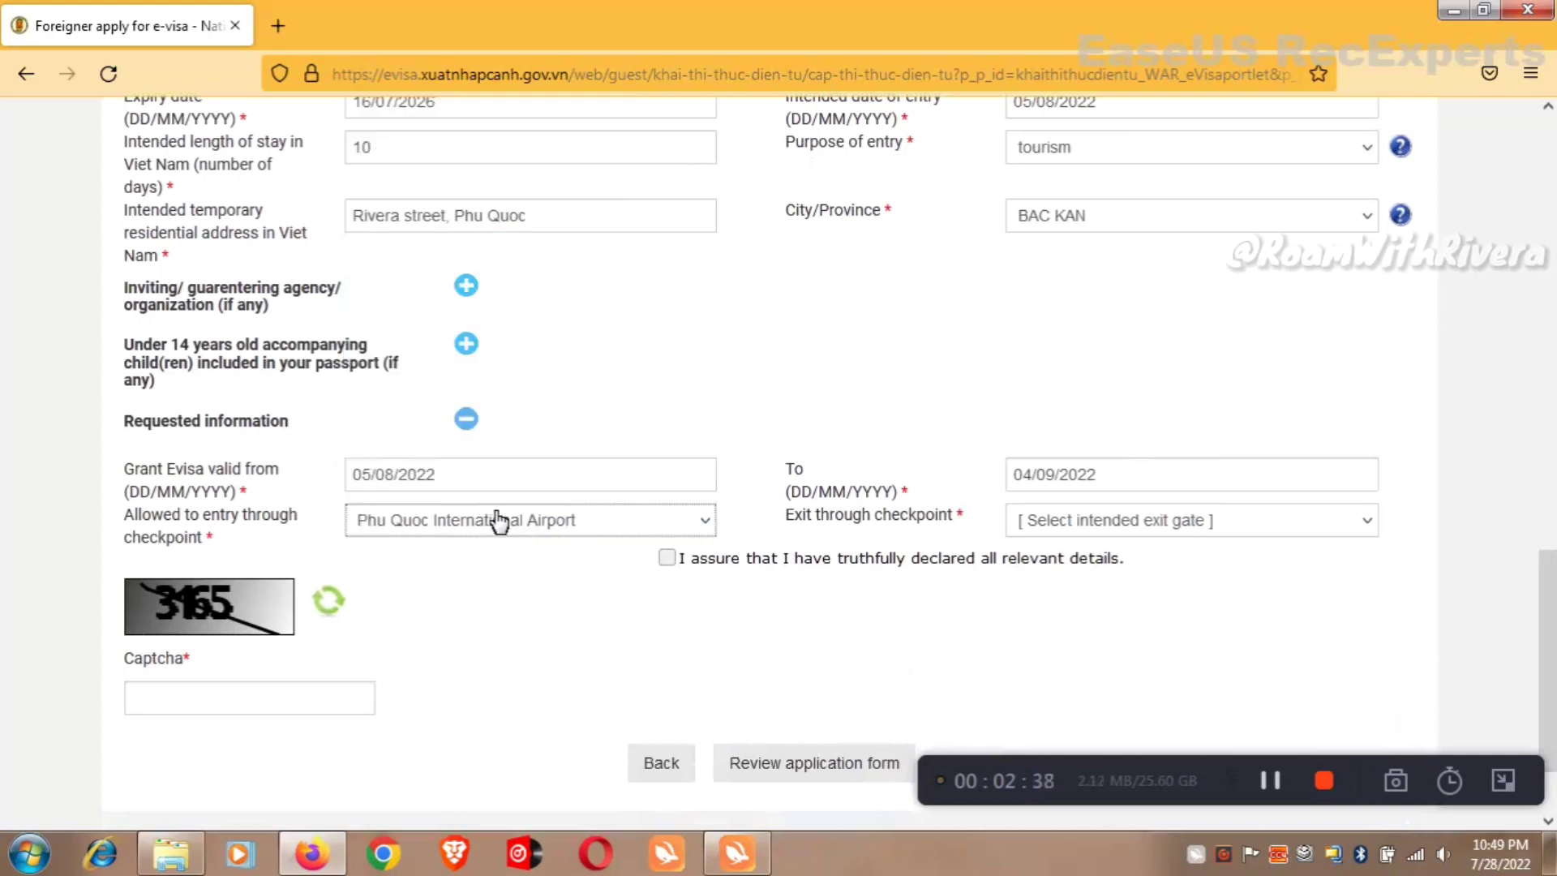
{"action": "left_click", "coordinate": [1064, 529]}
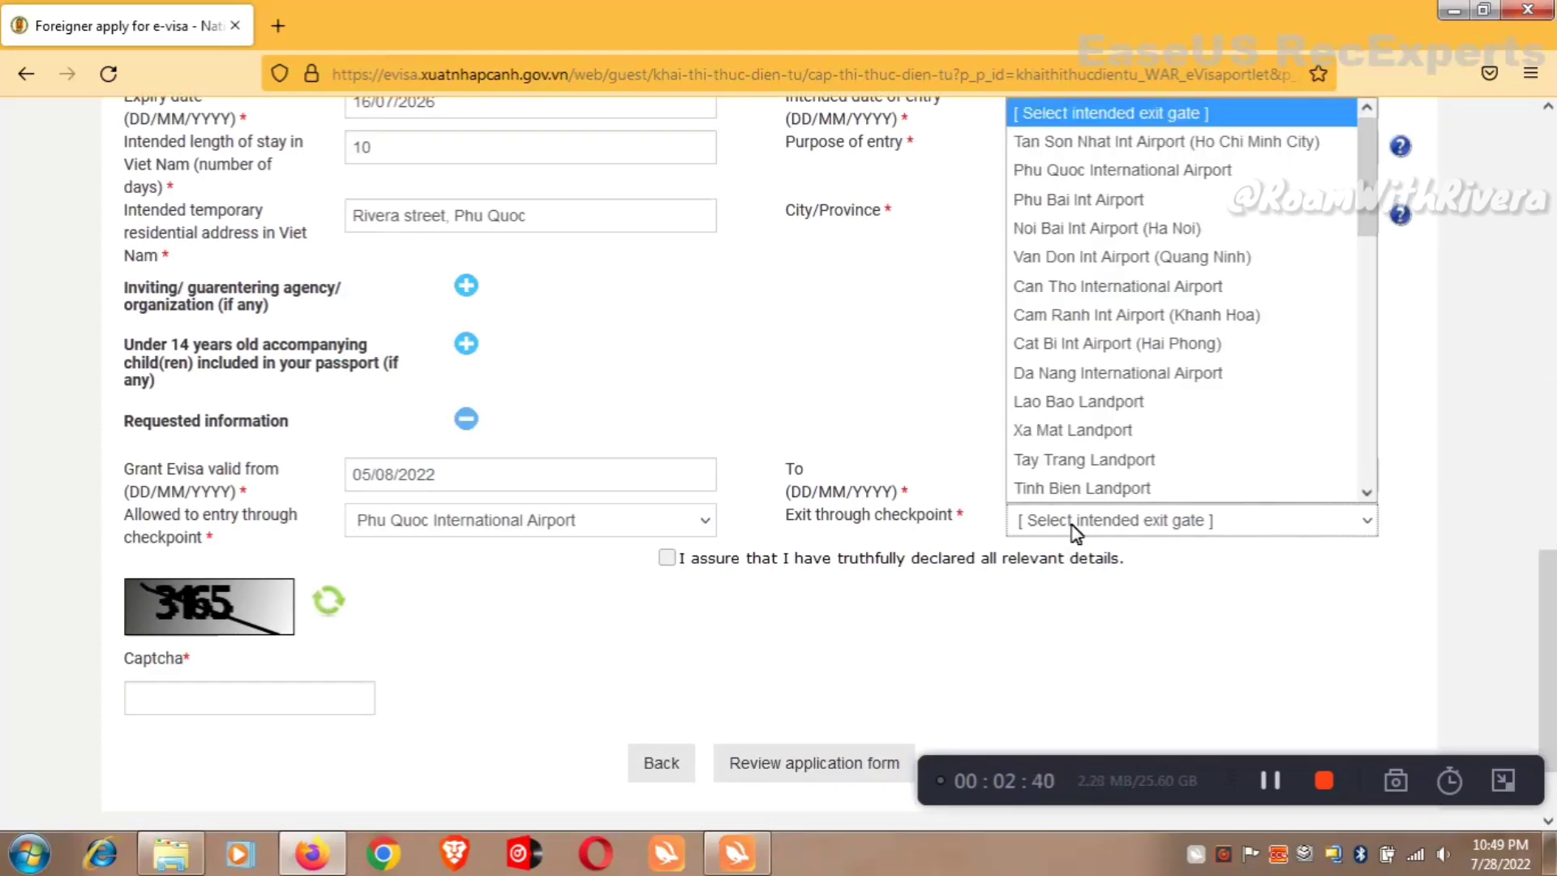
{"action": "left_click", "coordinate": [1184, 379]}
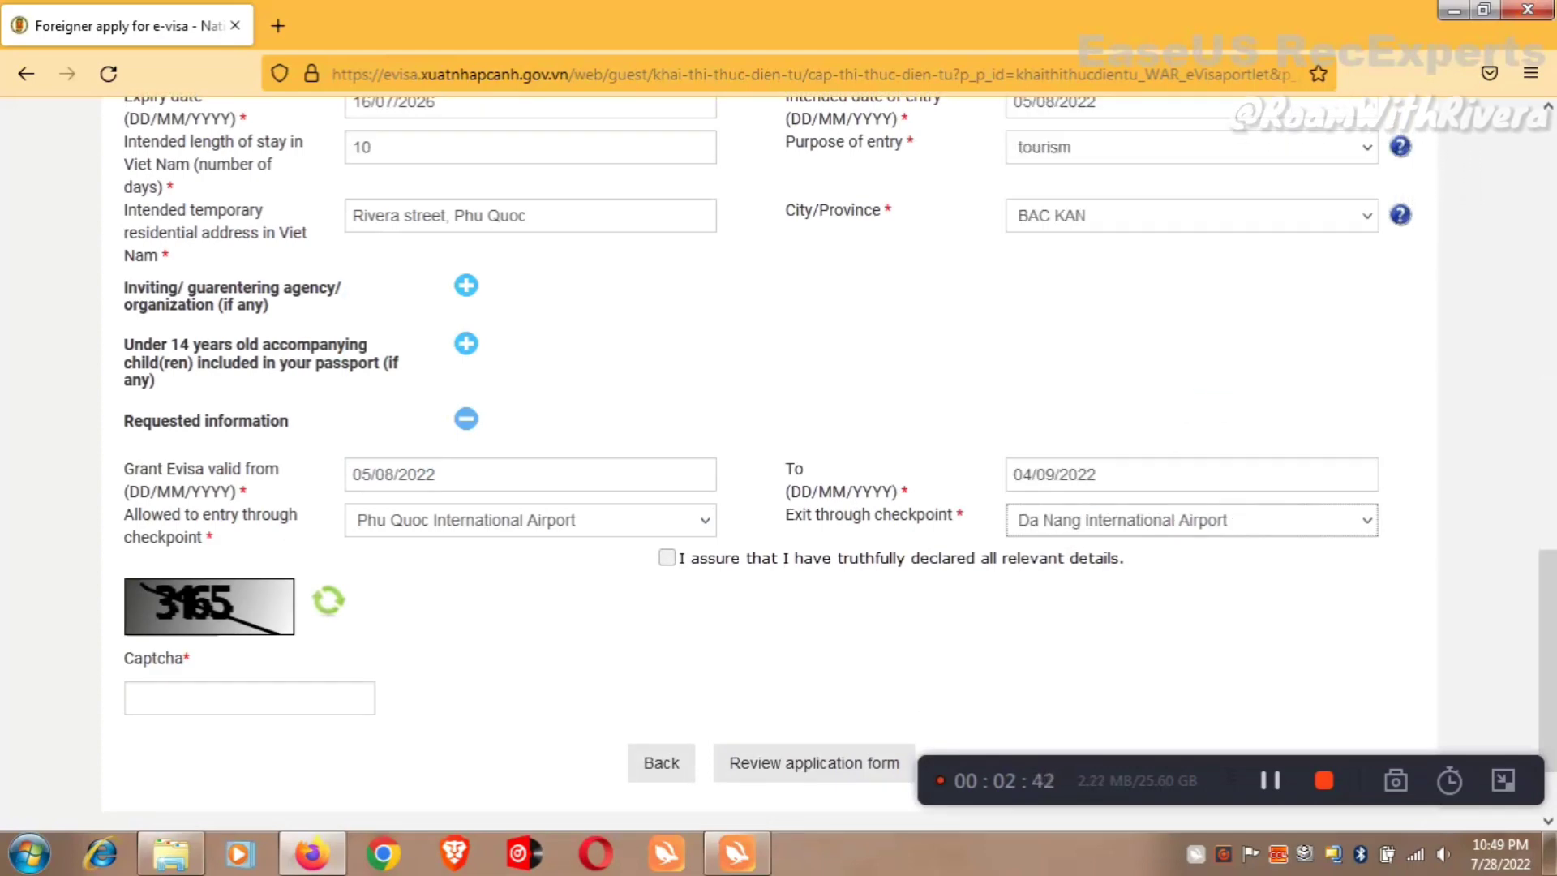
Confirm the truthful-declaration statement and enter the captcha code.
{"action": "left_click", "coordinate": [666, 558]}
{"action": "left_click", "coordinate": [292, 698]}
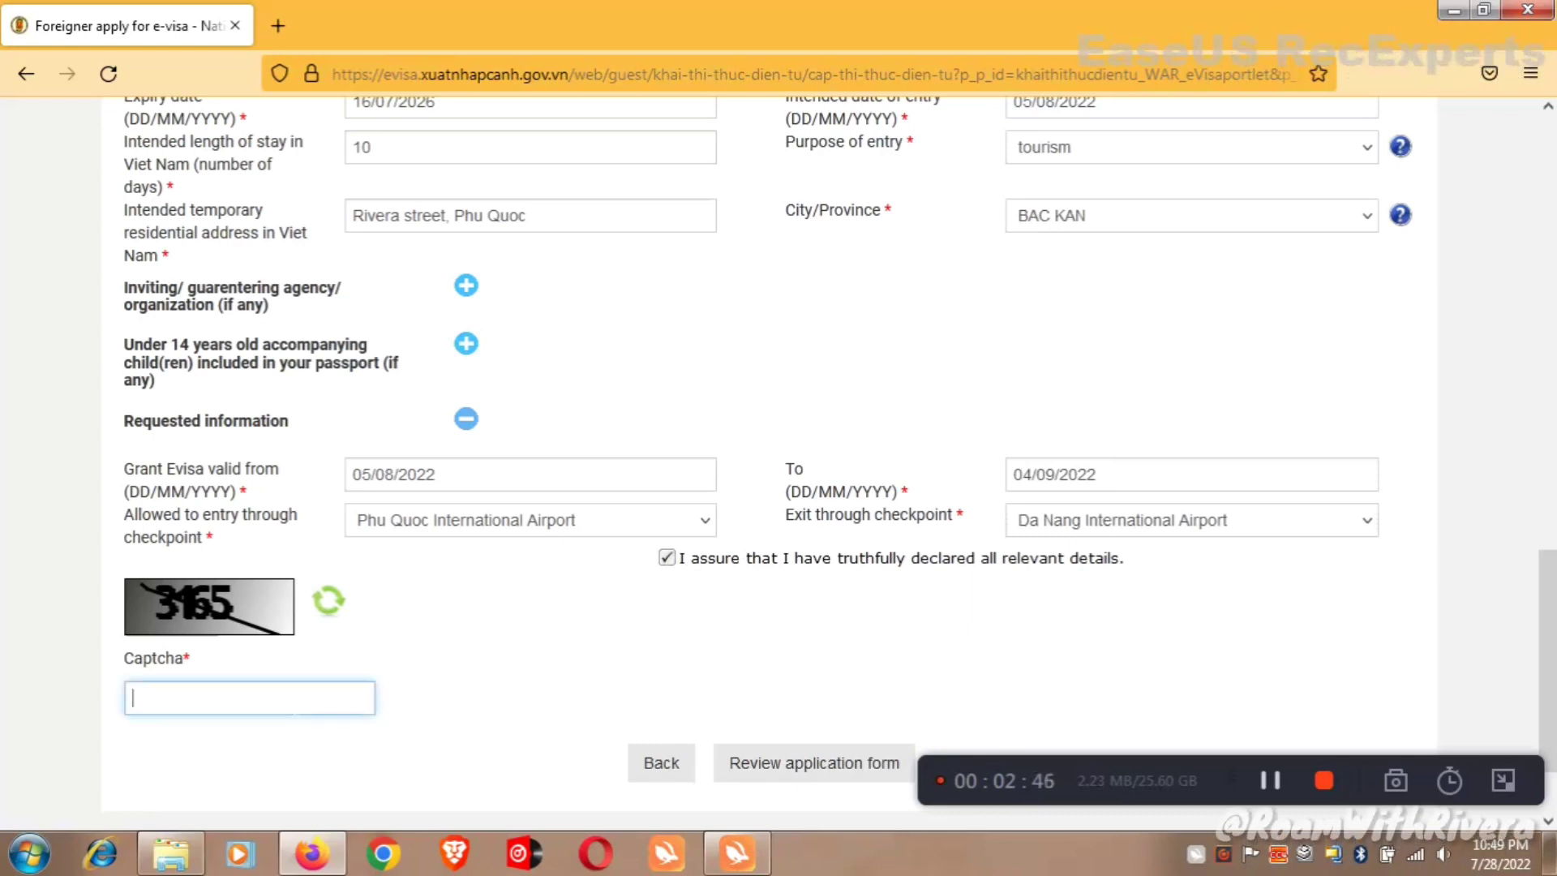
{"action": "type", "text": "3165"}
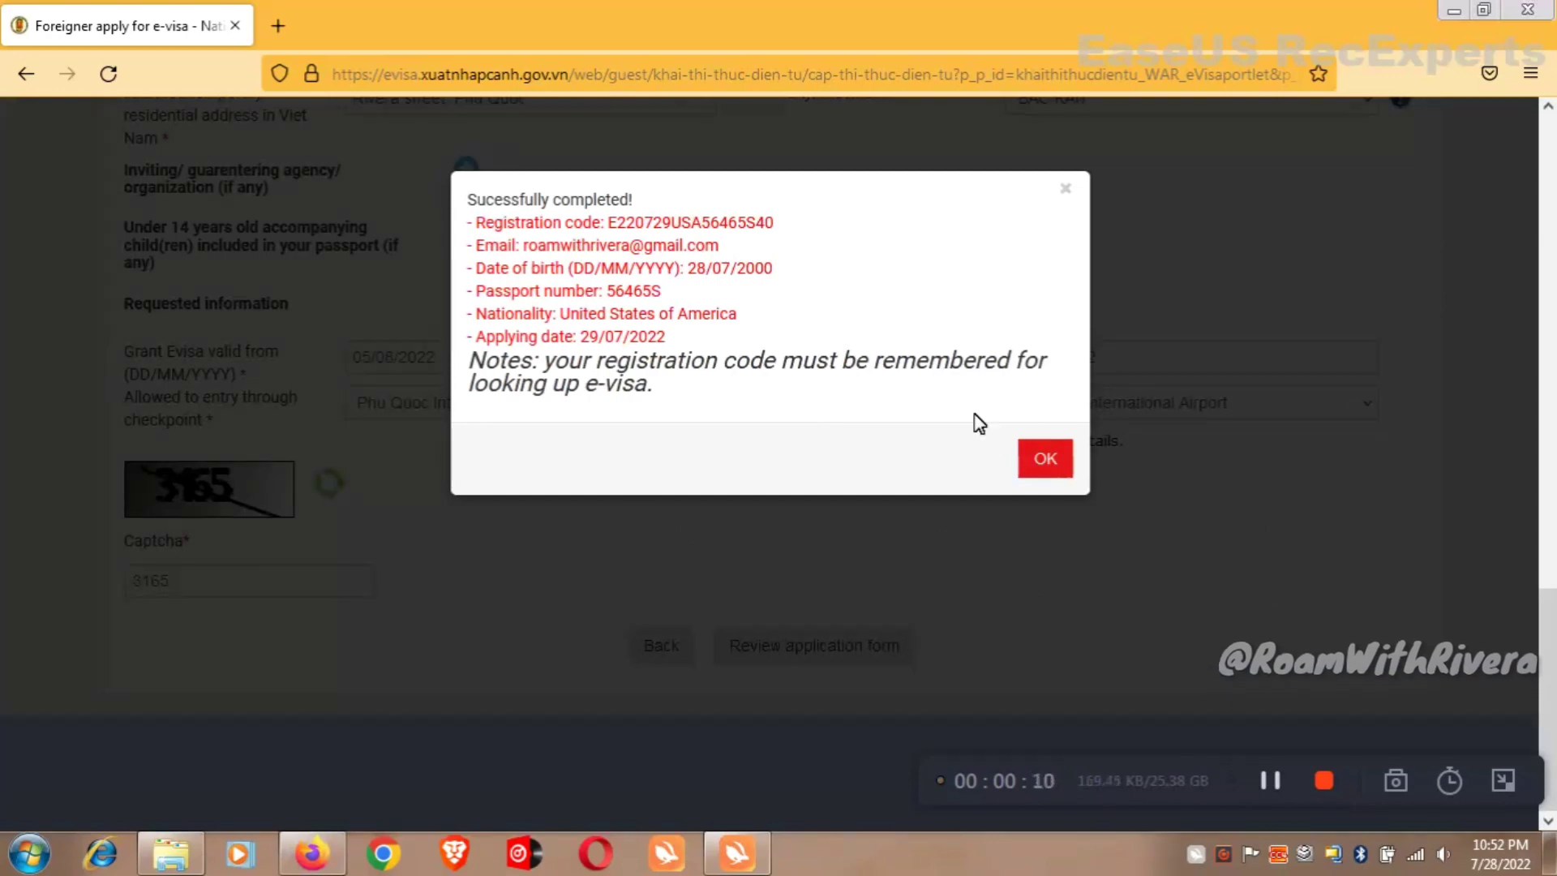
Dismiss the success notice, review the 25 USD fee, accept the terms, and pay.
{"action": "left_click", "coordinate": [1046, 460]}
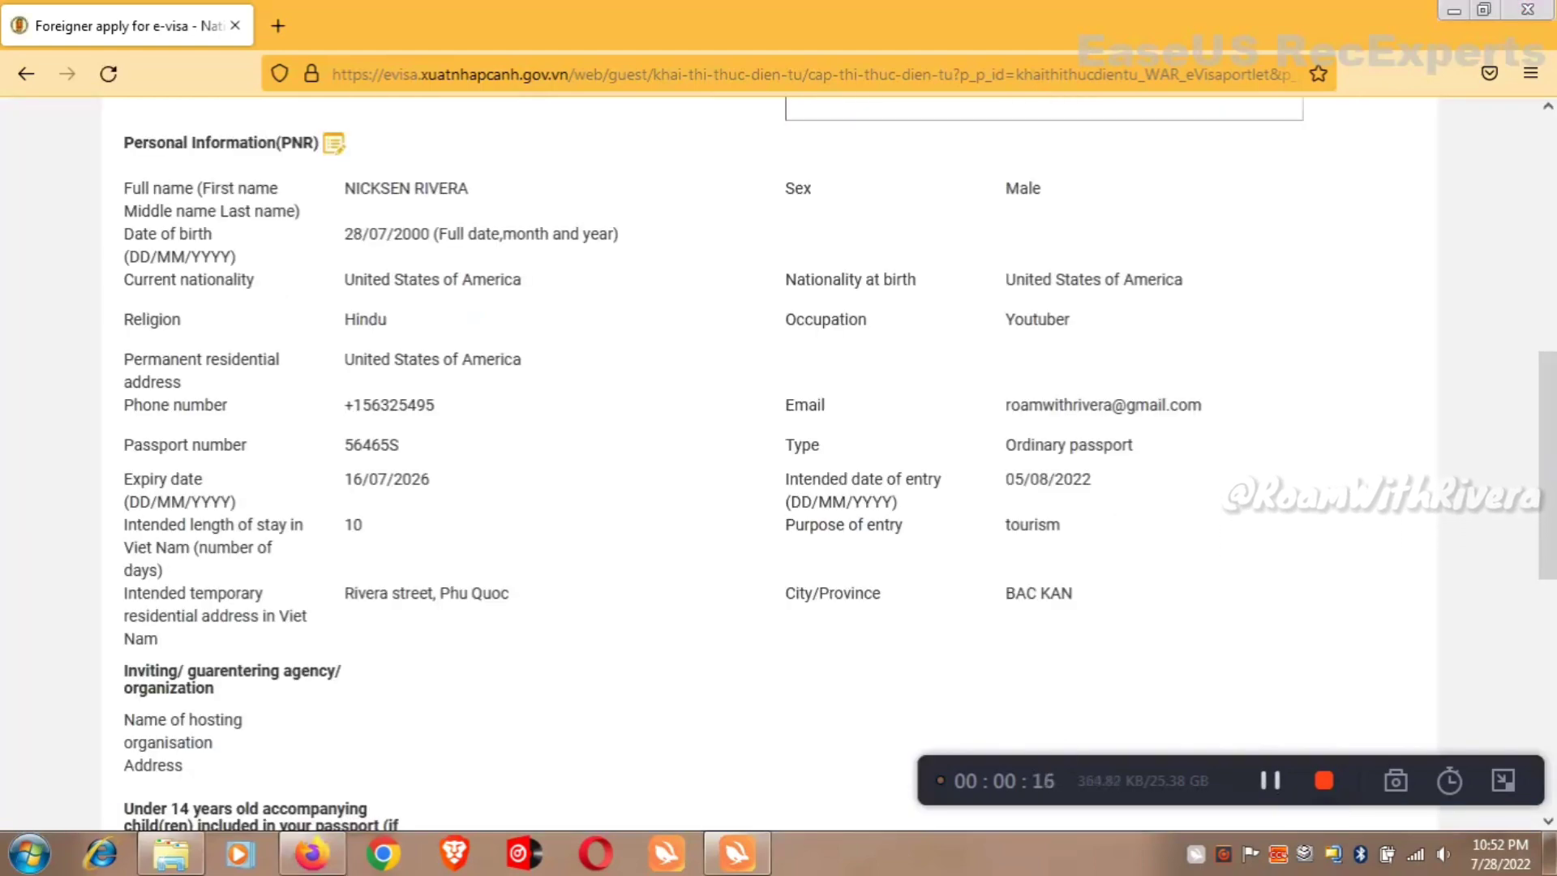
{"action": "left_click_drag", "start_coordinate": [1551, 518], "coordinate": [1551, 733]}
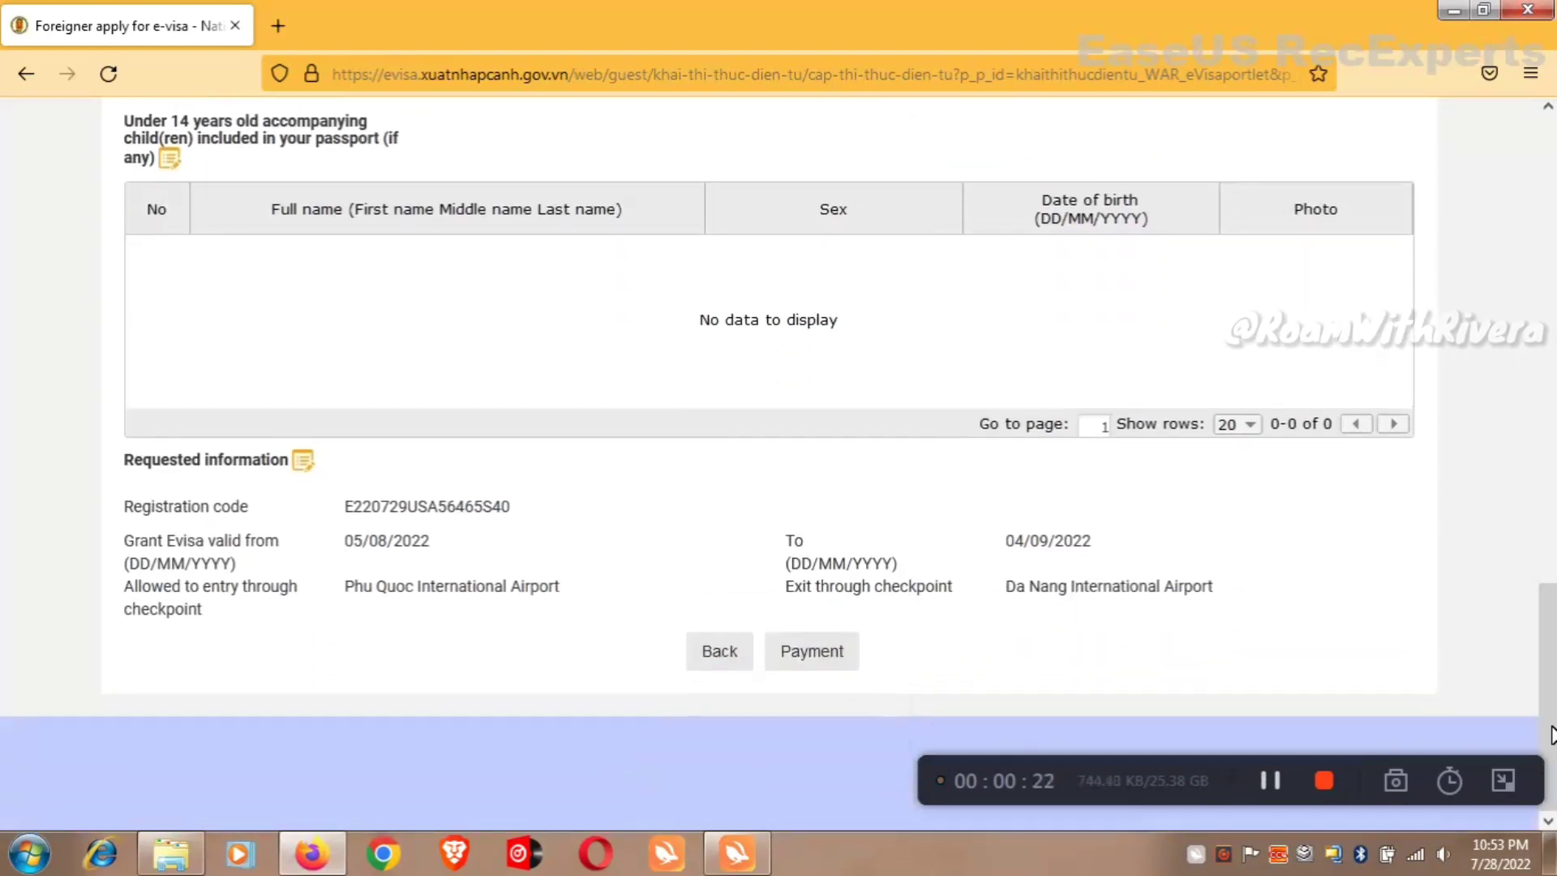
{"action": "left_click", "coordinate": [812, 651]}
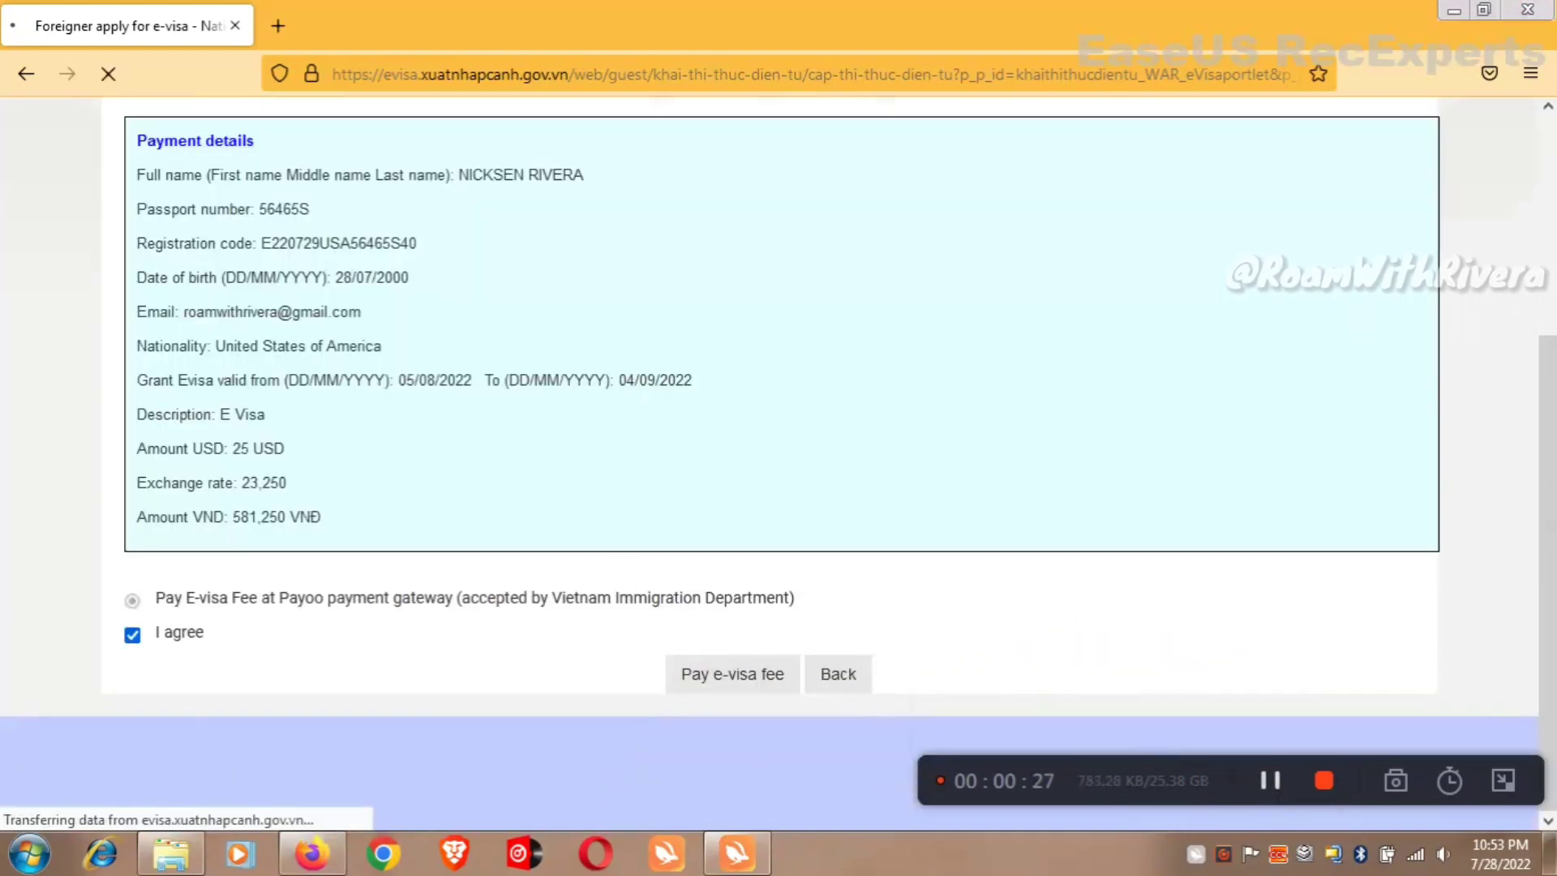
{"action": "left_click", "coordinate": [133, 637]}
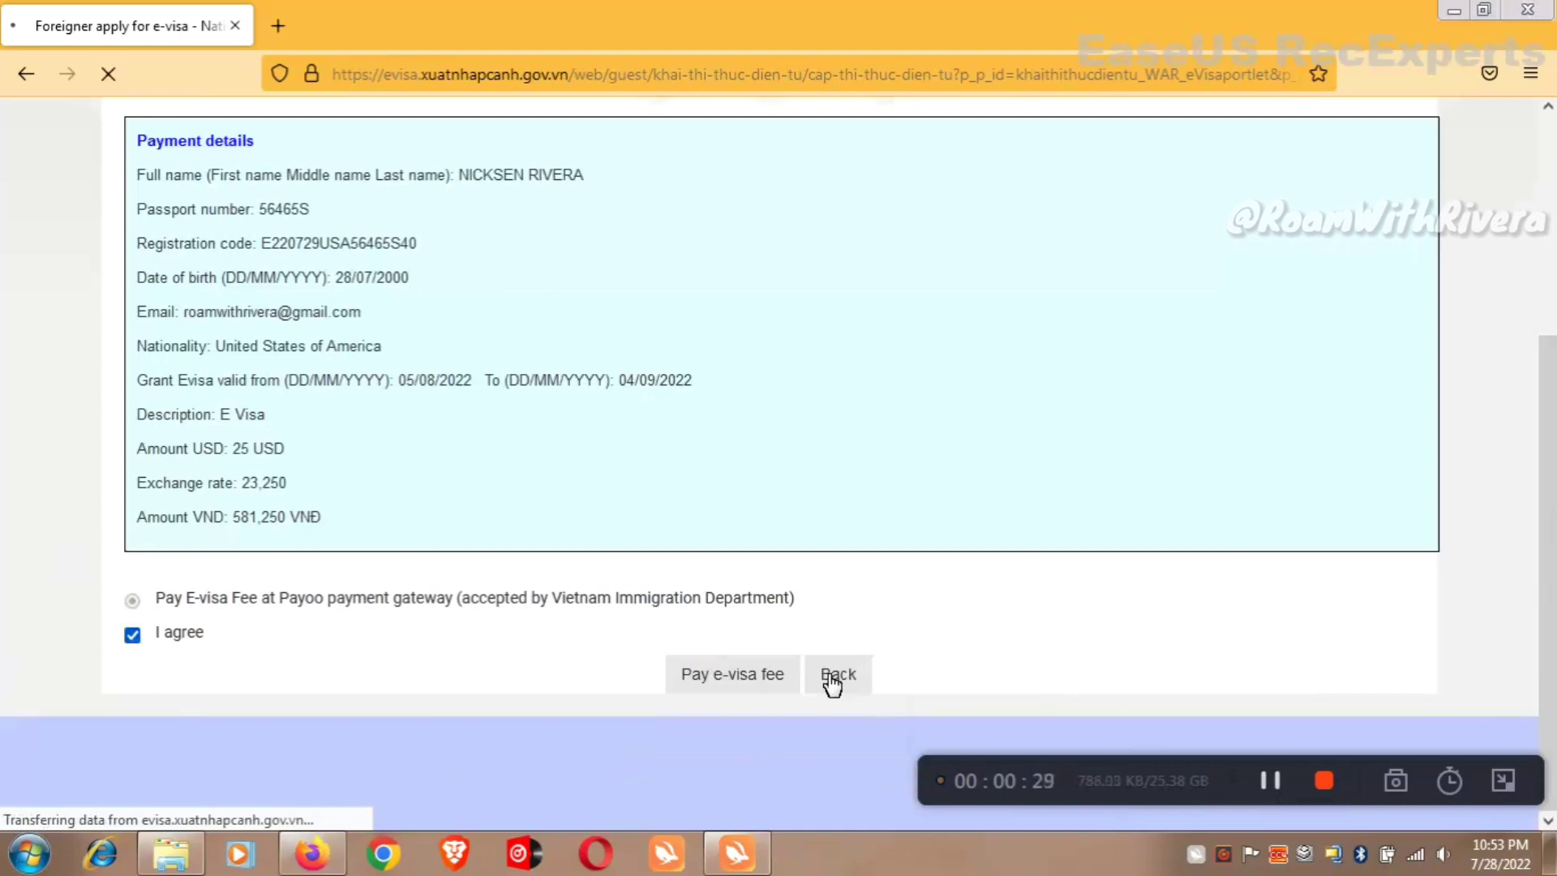
{"action": "left_click", "coordinate": [735, 684]}
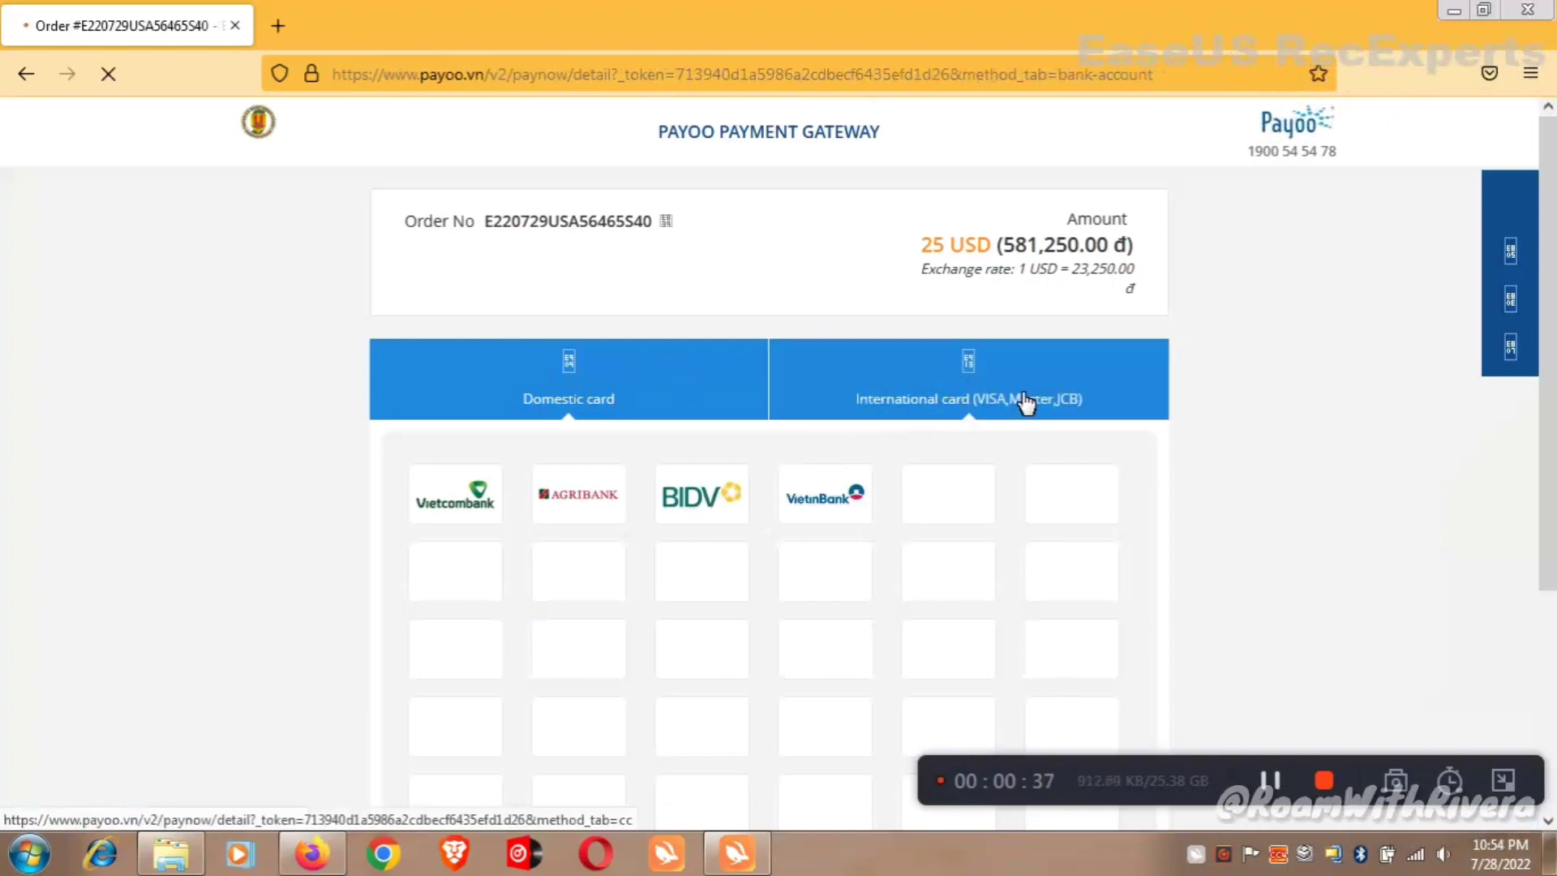
Leave the 25 USD Payoo order and open the portal's e-visa status page from Google.
{"action": "mouse_move", "coordinate": [1547, 349]}
{"action": "left_mouse_down"}
{"action": "mouse_move", "coordinate": [1547, 570]}
{"action": "mouse_move", "coordinate": [1546, 356]}
{"action": "left_mouse_up"}
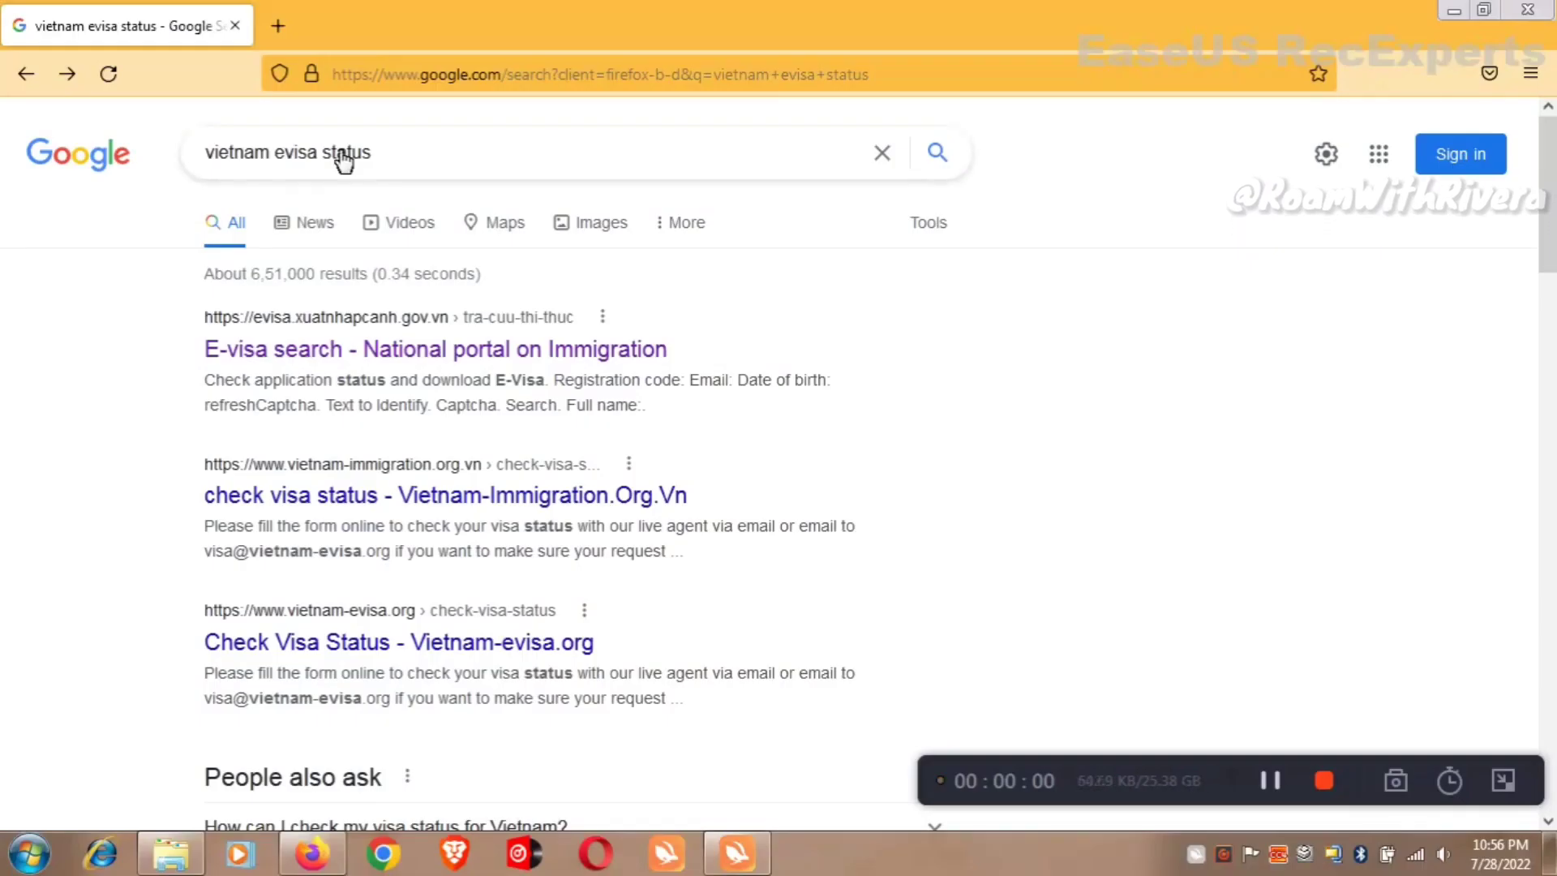
{"action": "left_click", "coordinate": [357, 351]}
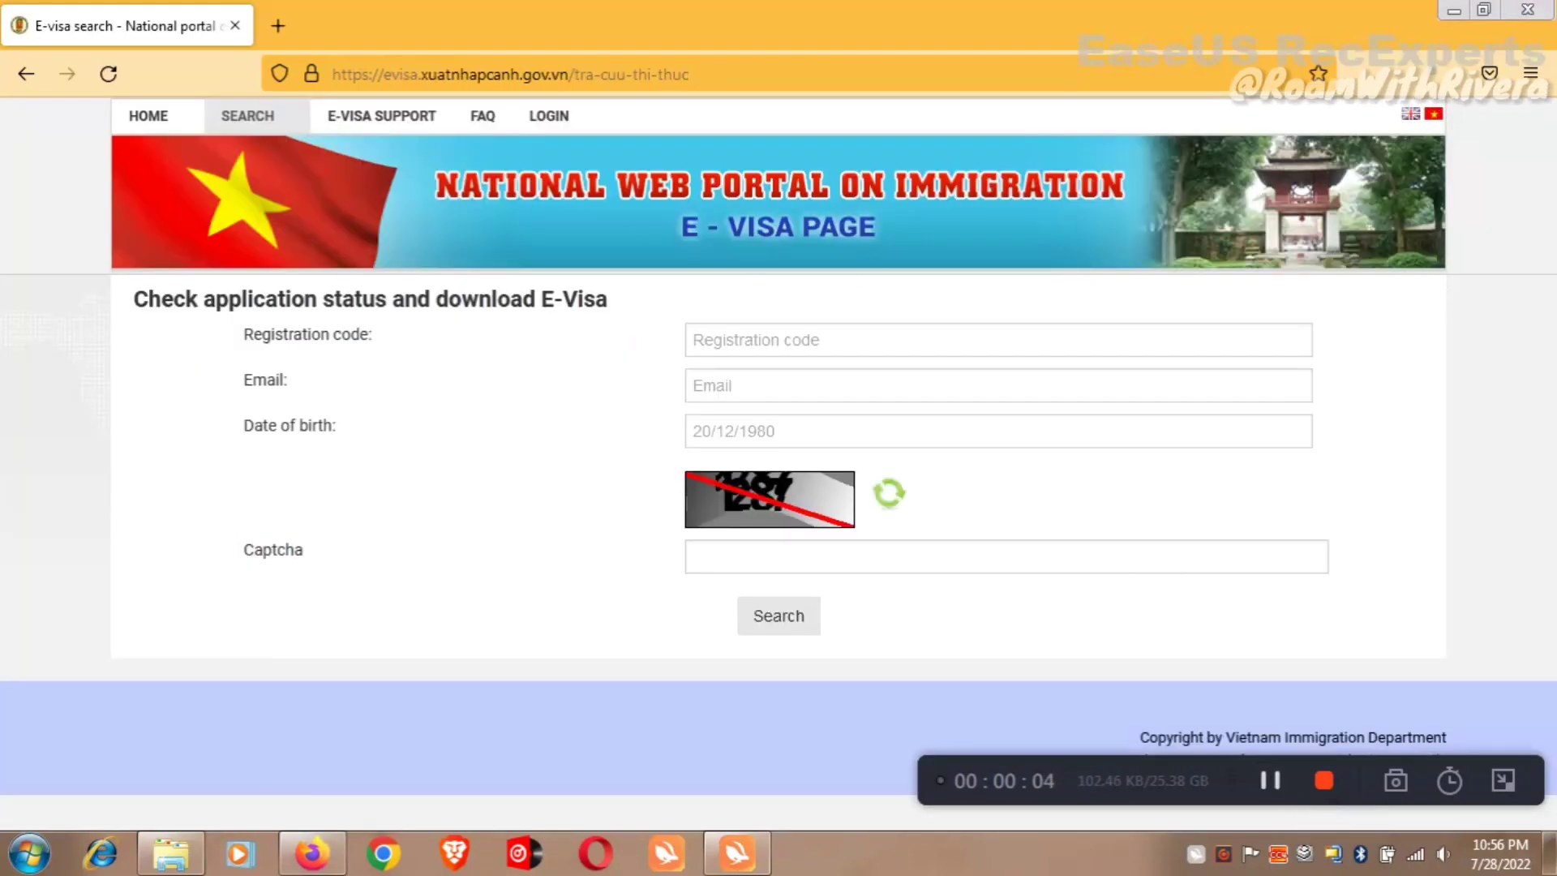
Enter a placeholder registration code and e-mail, and set date of birth 28/07/2022.
{"action": "type", "text": "msjfkdfh"}
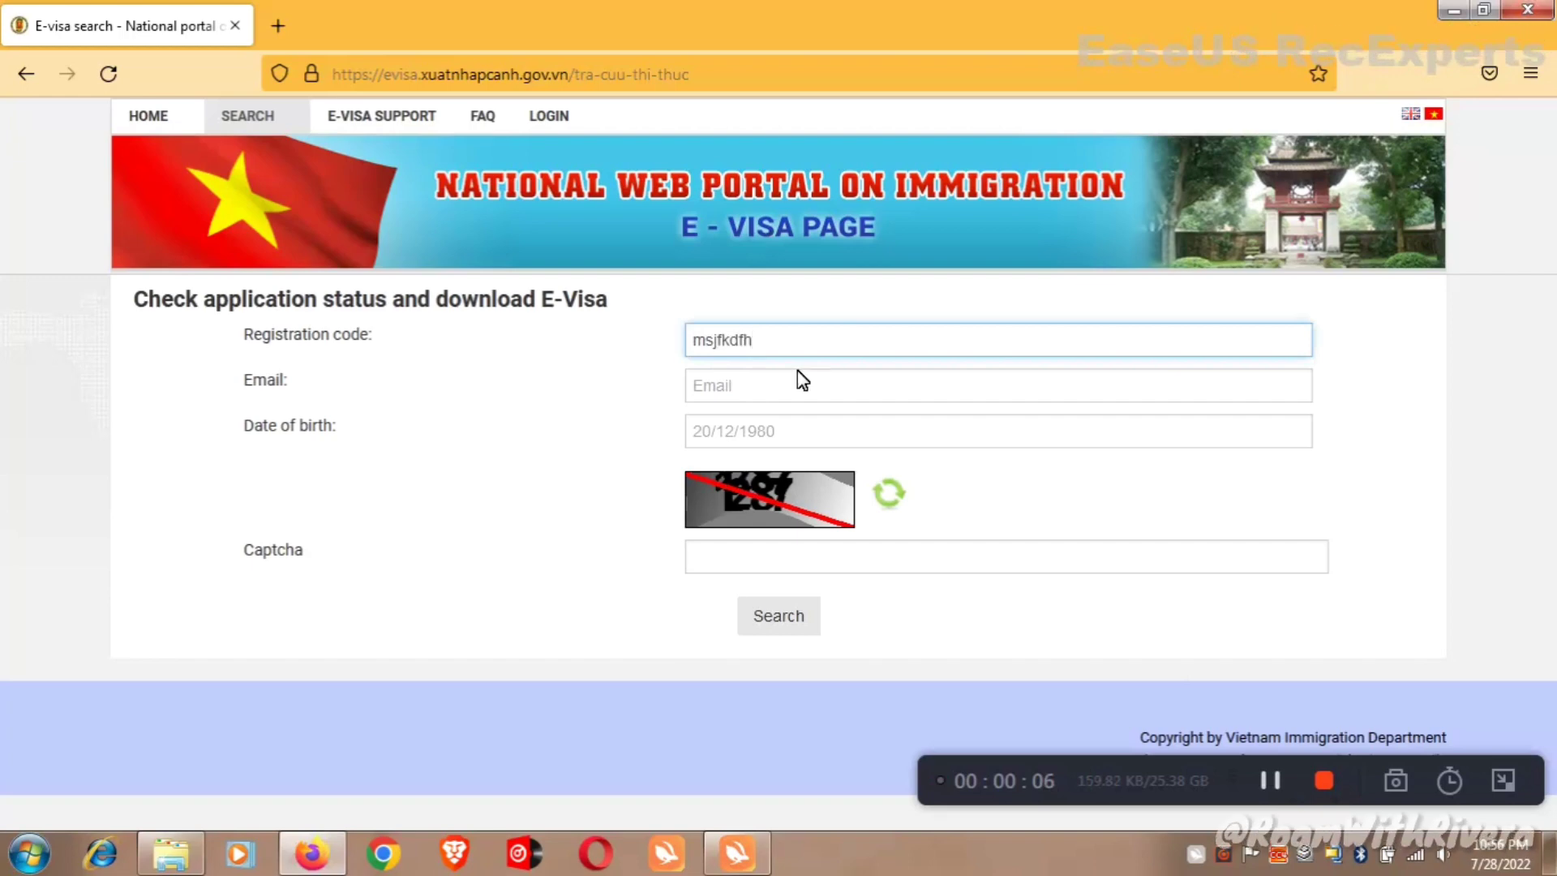
{"action": "left_click", "coordinate": [799, 377]}
{"action": "type", "text": "sd,fnkldsjf"}
{"action": "key", "text": "Tab"}
{"action": "type", "text": "sdfmkjm"}
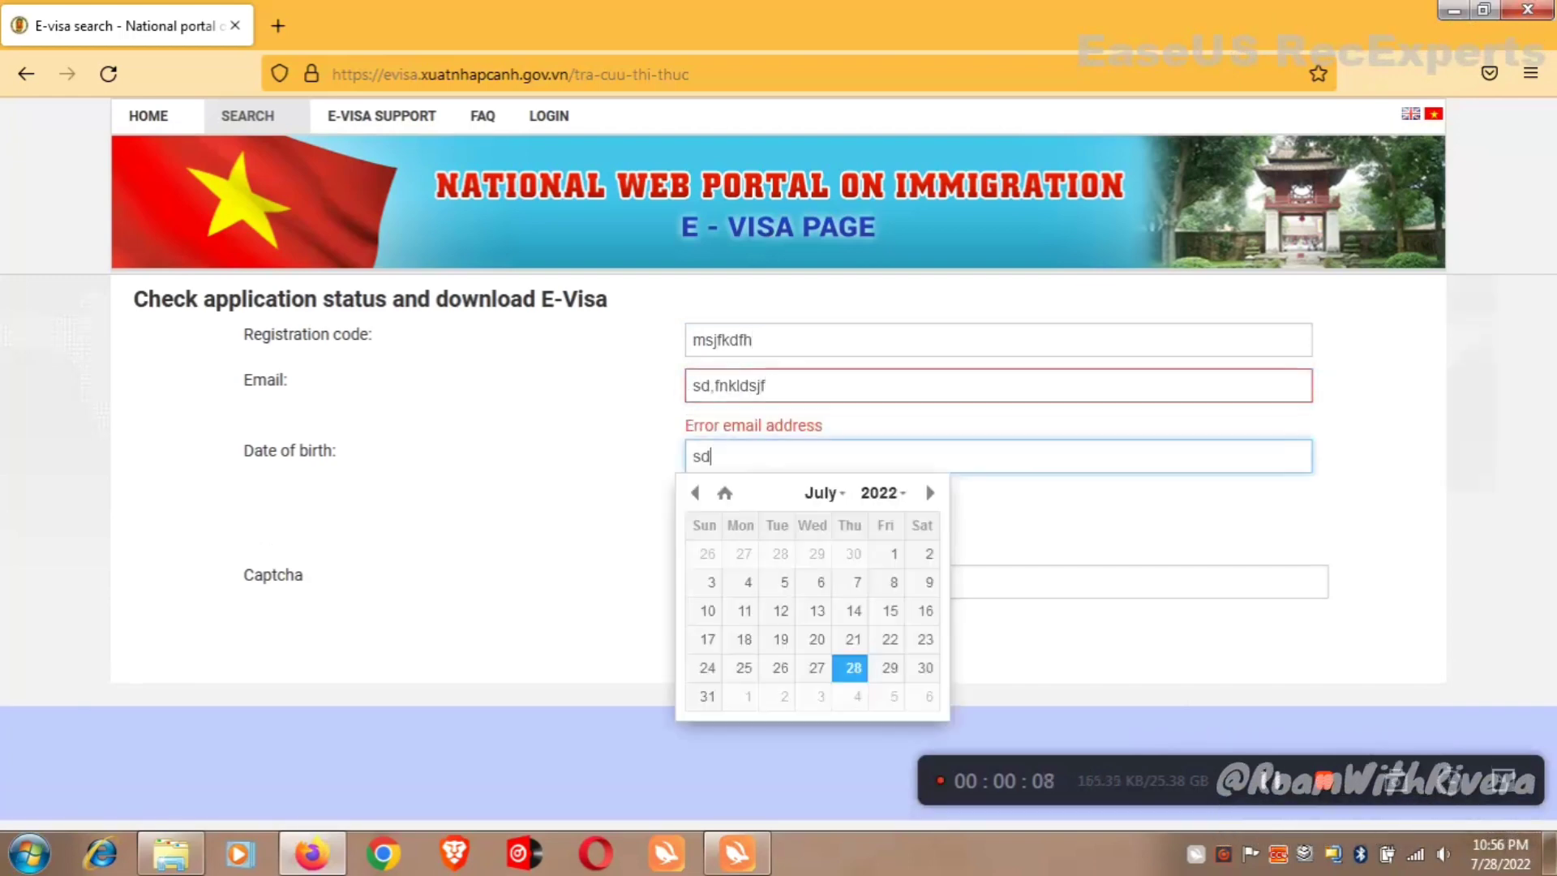
{"action": "left_click", "coordinate": [653, 469]}
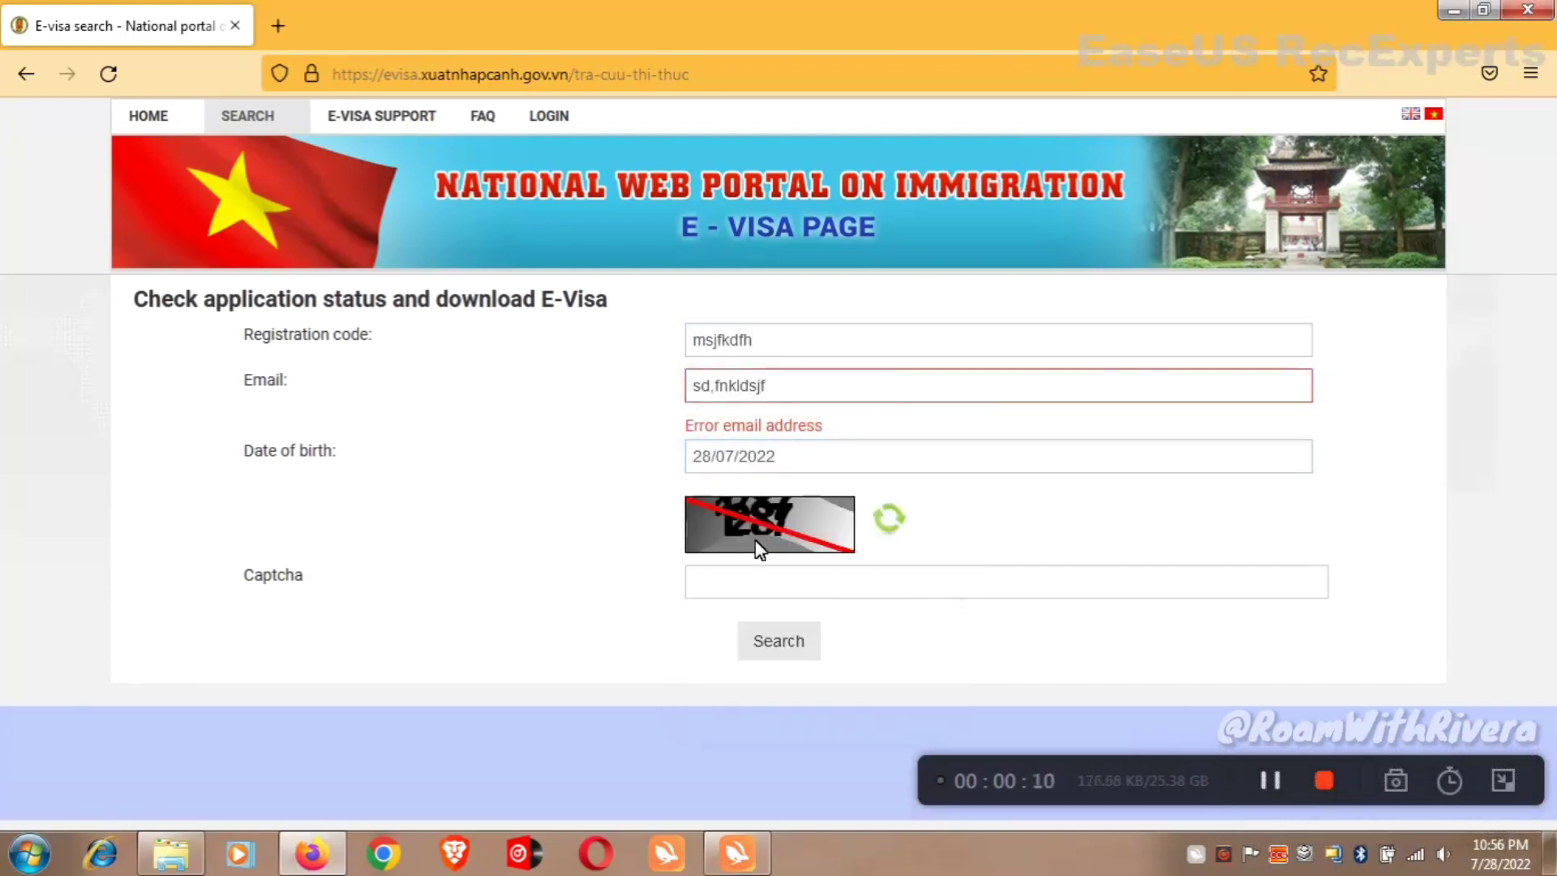
Run the status search without a captcha and review the invalid-email and captcha errors.
{"action": "left_click", "coordinate": [754, 588]}
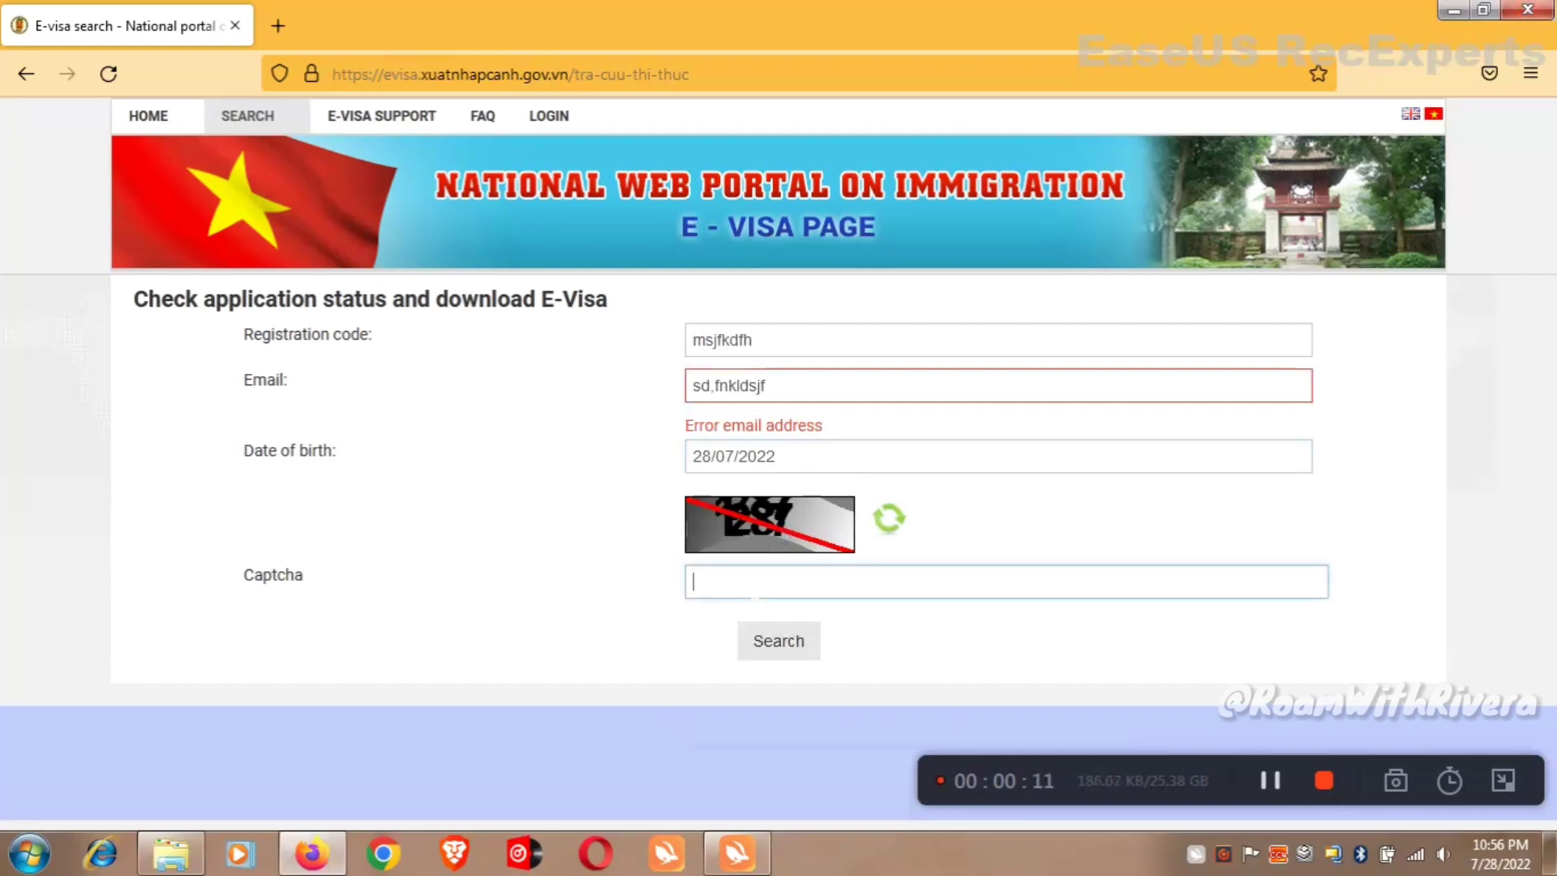
{"action": "left_click", "coordinate": [814, 641]}
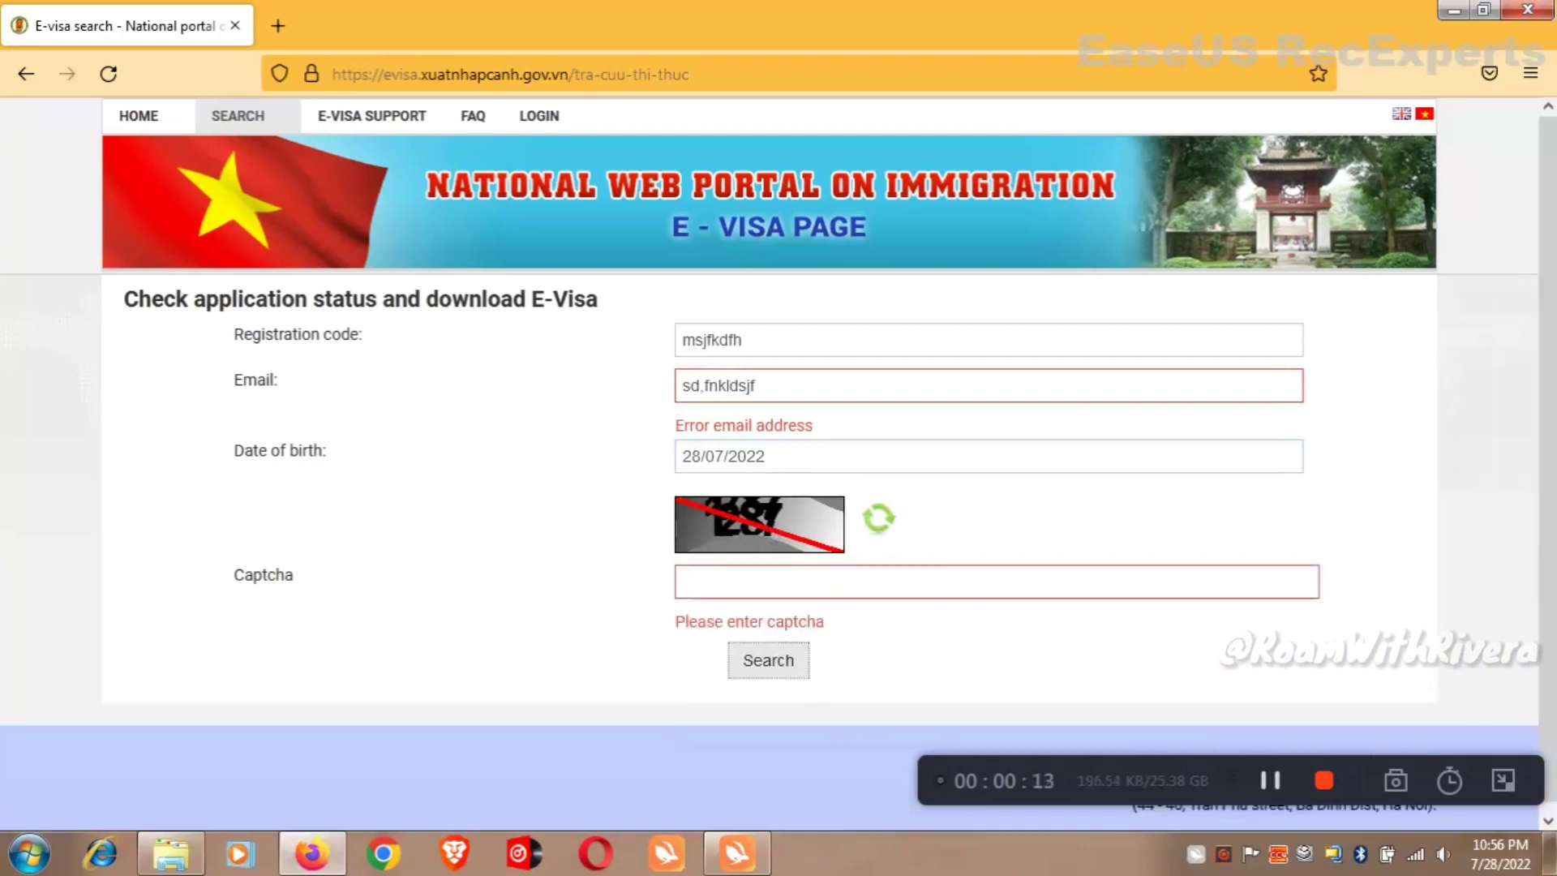
{"action": "left_click", "coordinate": [792, 664]}
{"action": "left_click_drag", "start_coordinate": [1554, 551], "coordinate": [1554, 487]}
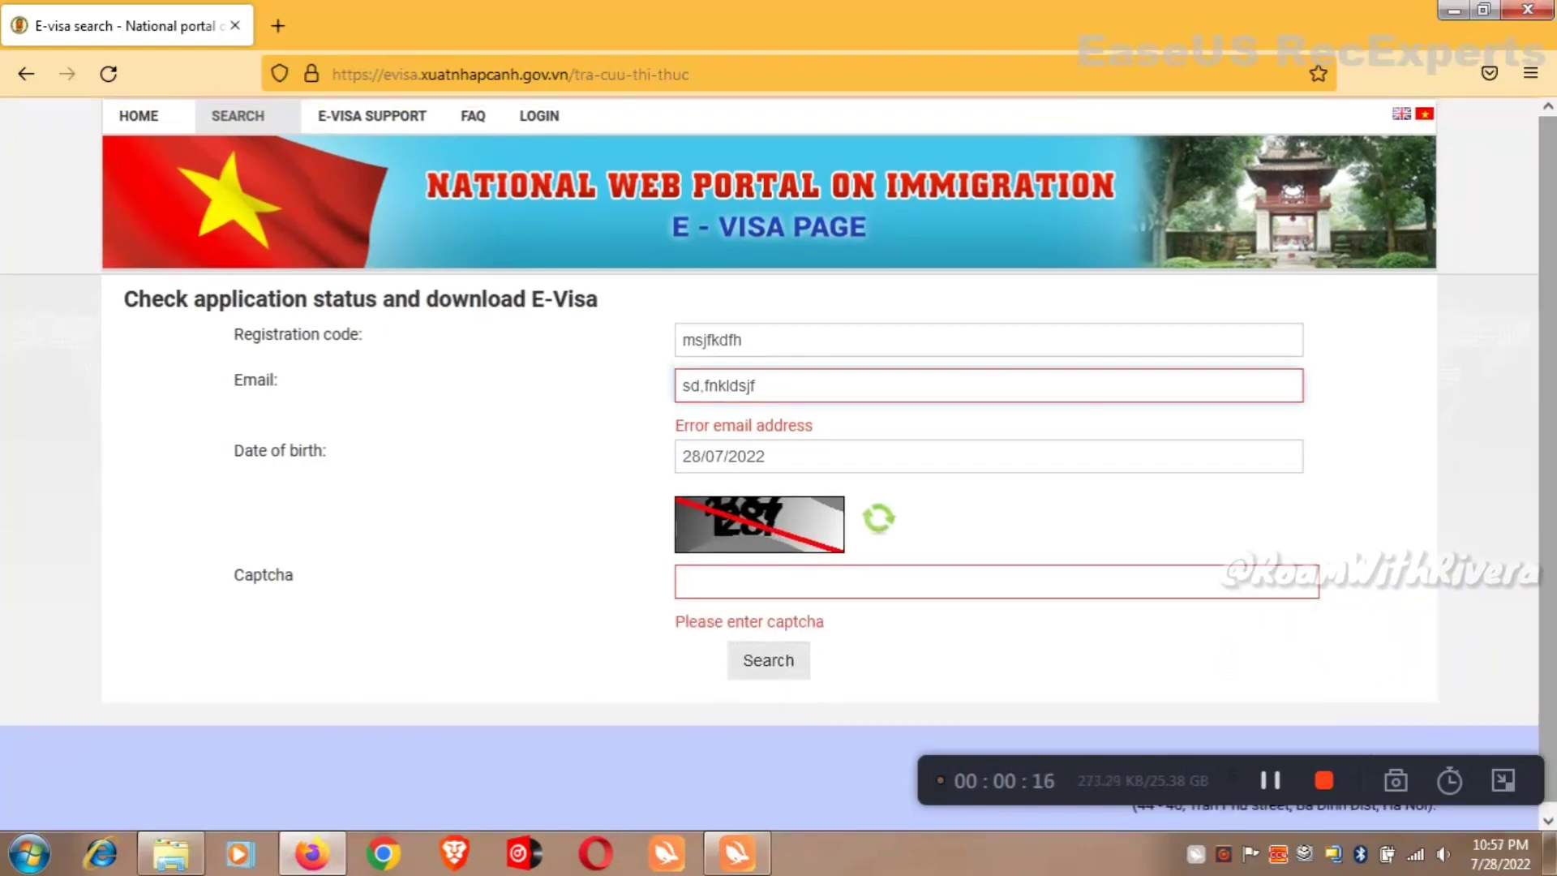
{"action": "left_click_drag", "start_coordinate": [1554, 412], "coordinate": [1550, 560]}
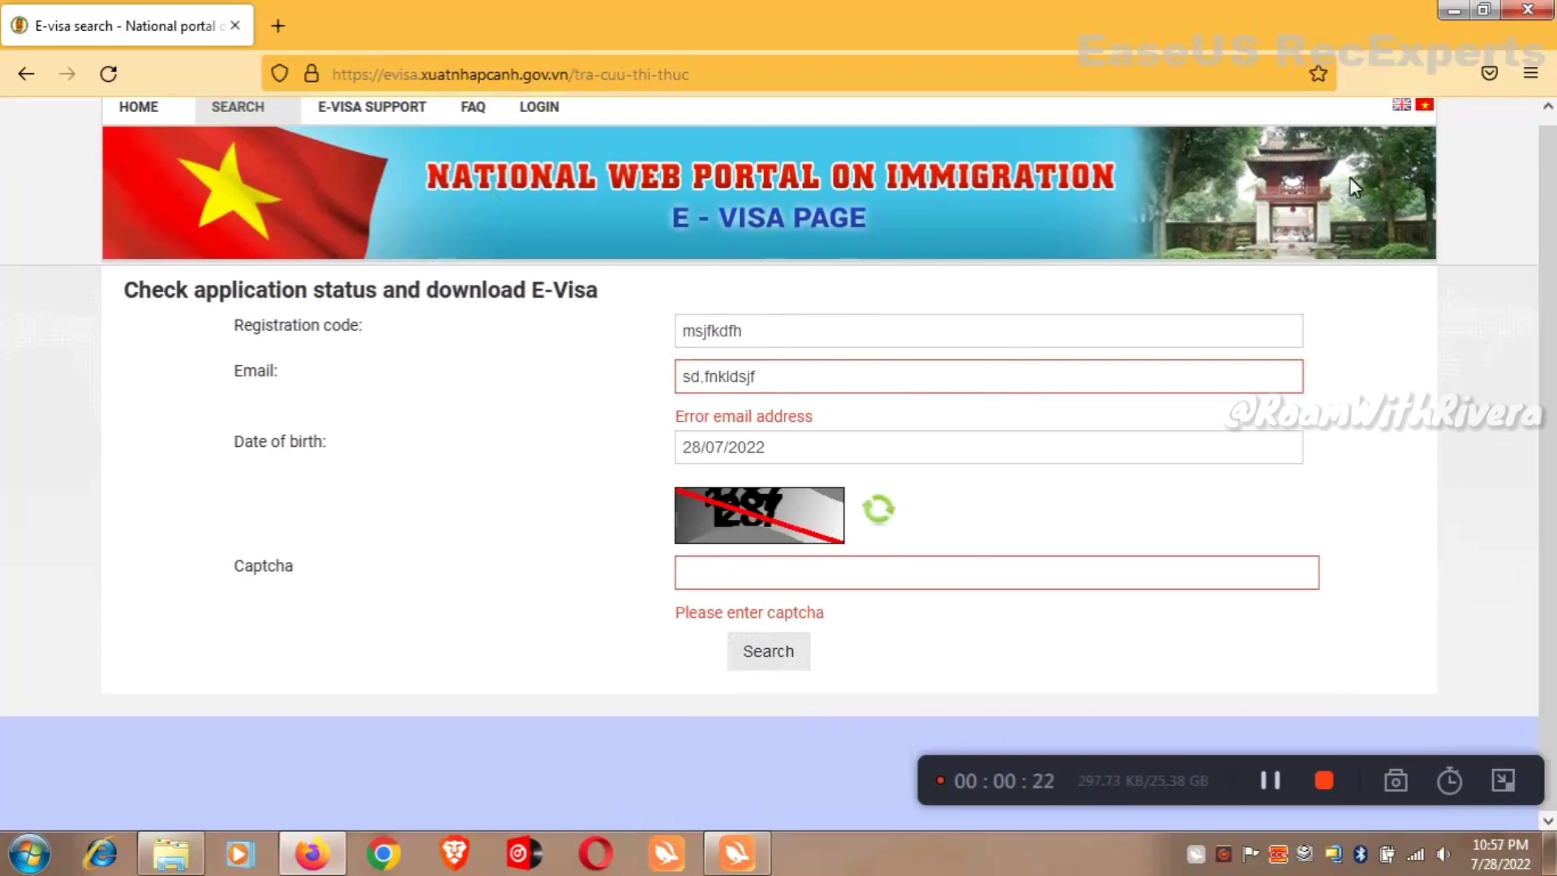
{"action": "scroll", "coordinate": [1192, 365], "scroll_direction": "up", "scroll_amount": 1}
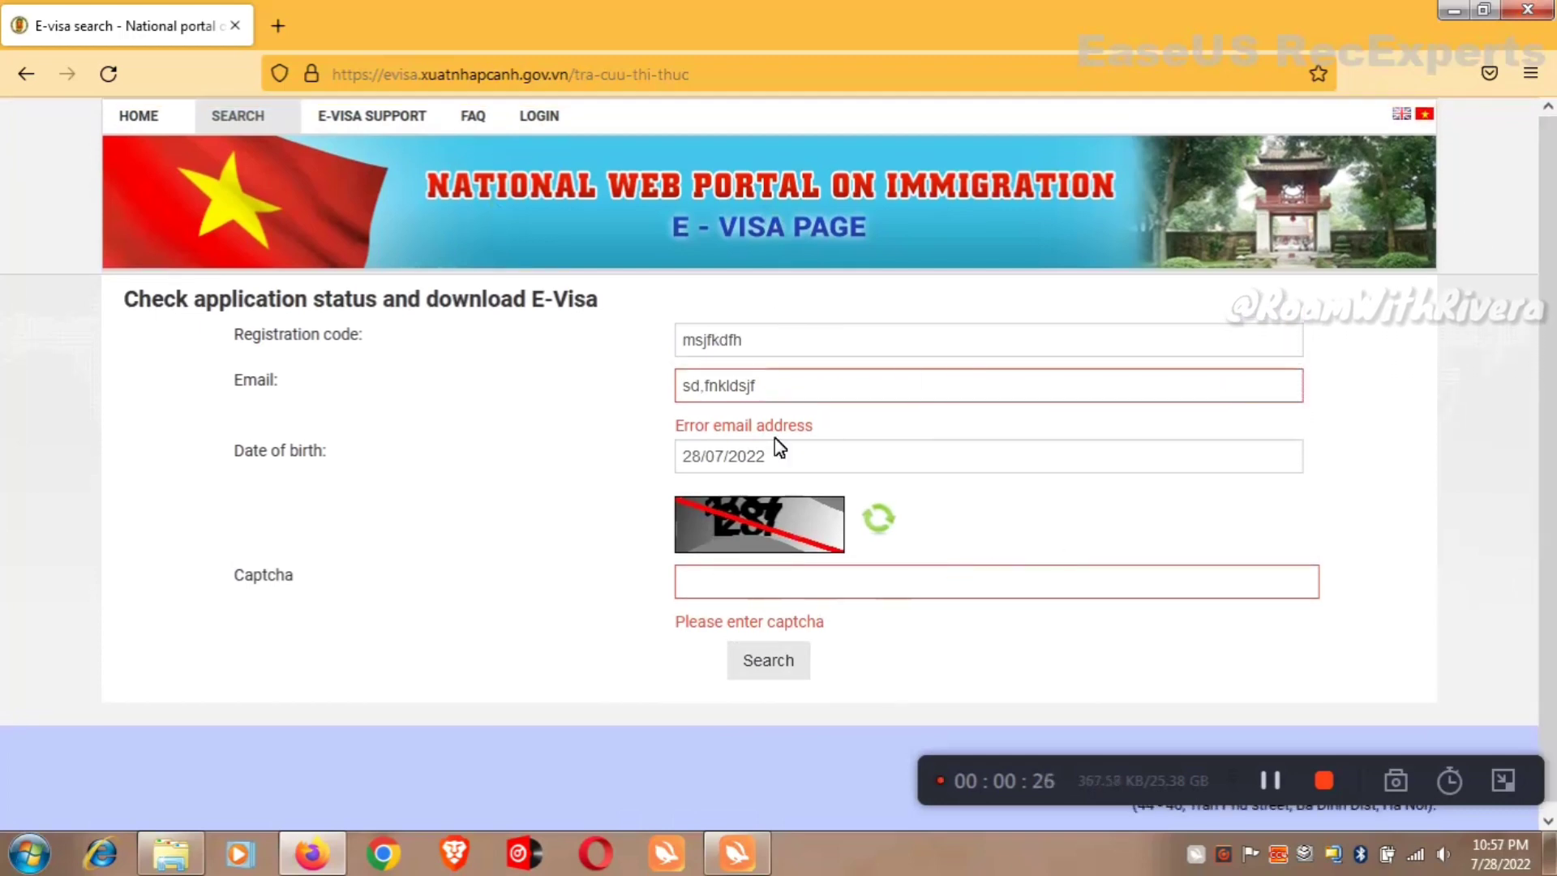
{"action": "left_click_drag", "start_coordinate": [1548, 422], "coordinate": [1547, 308]}
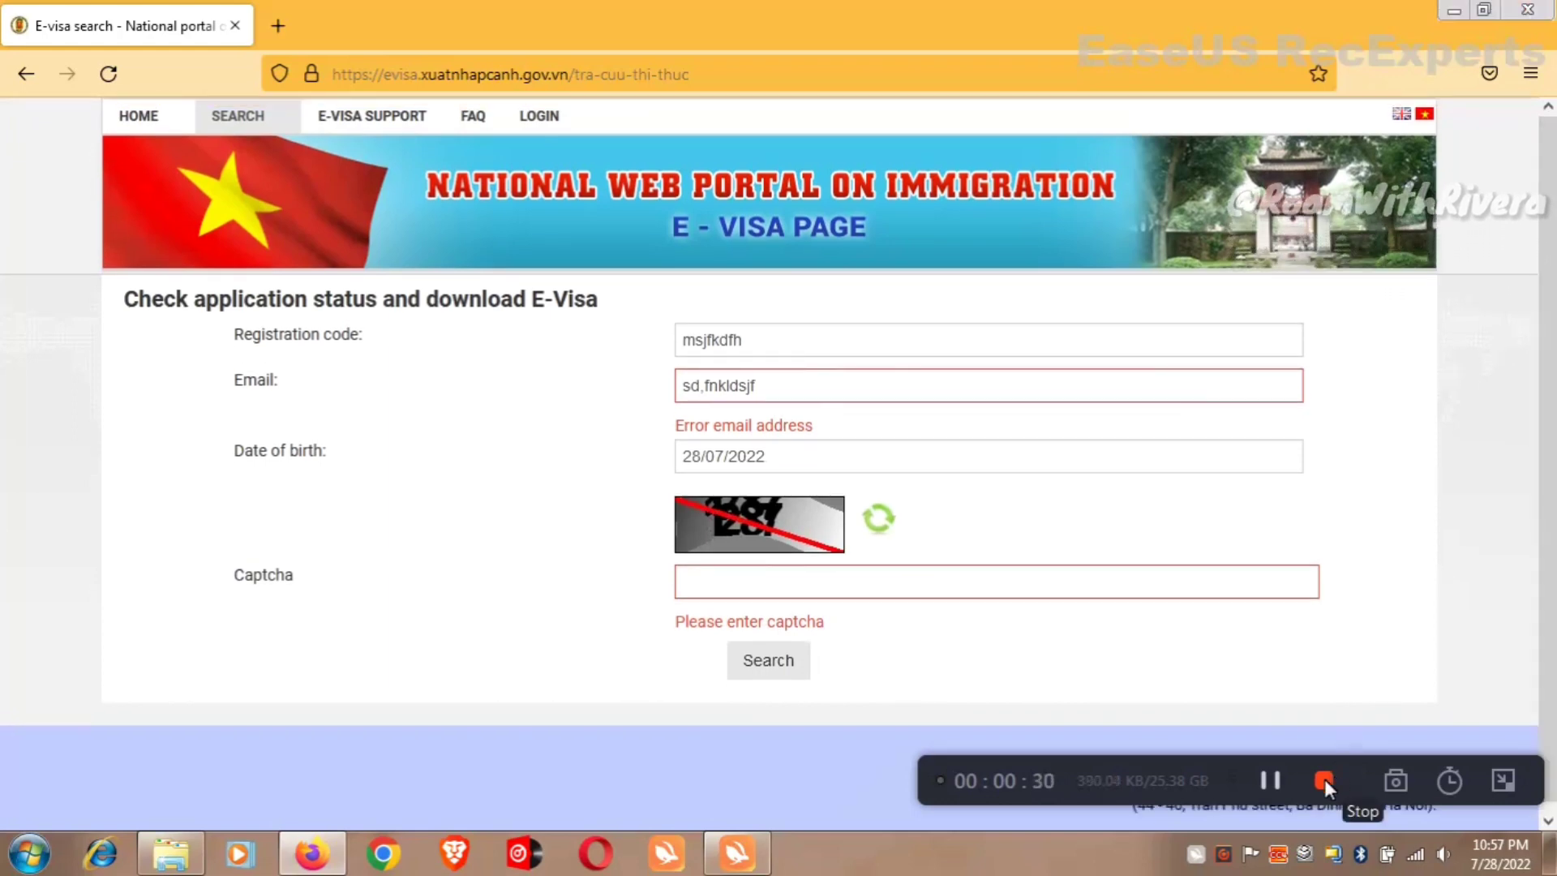